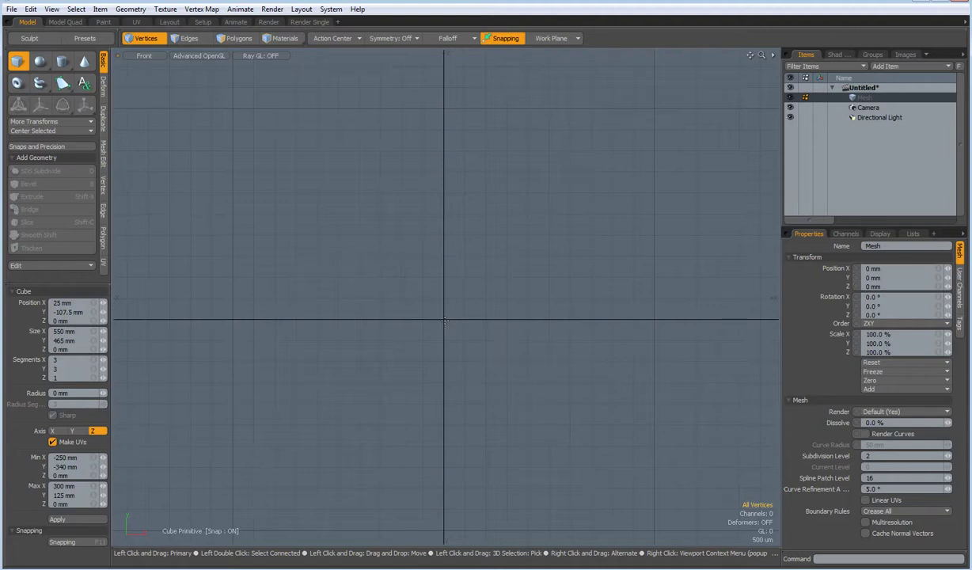
Set snapping to Grid and draw a flat 3 mm by 3 mm square with 3 by 3 segments, centred on the origin.
key("F11")
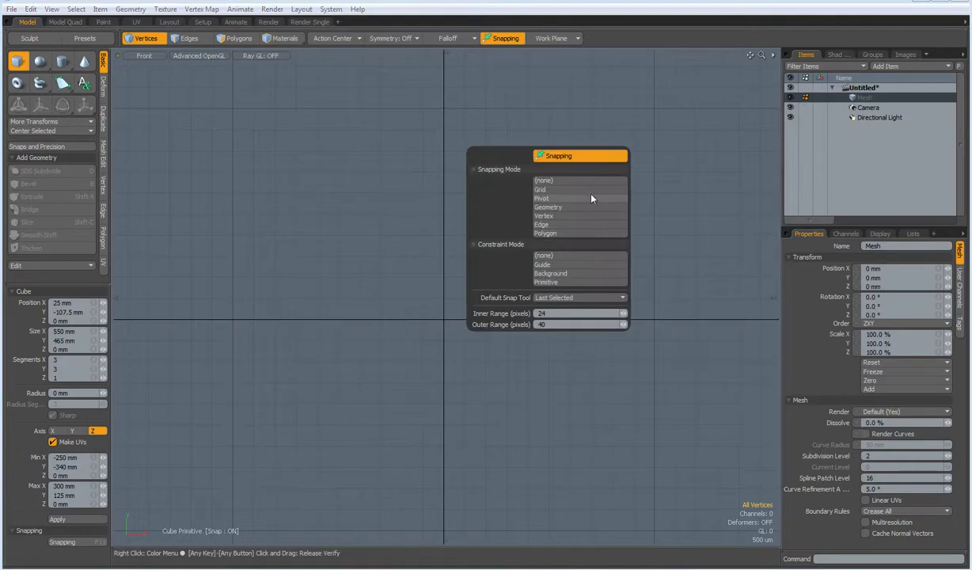
left_click(565, 191)
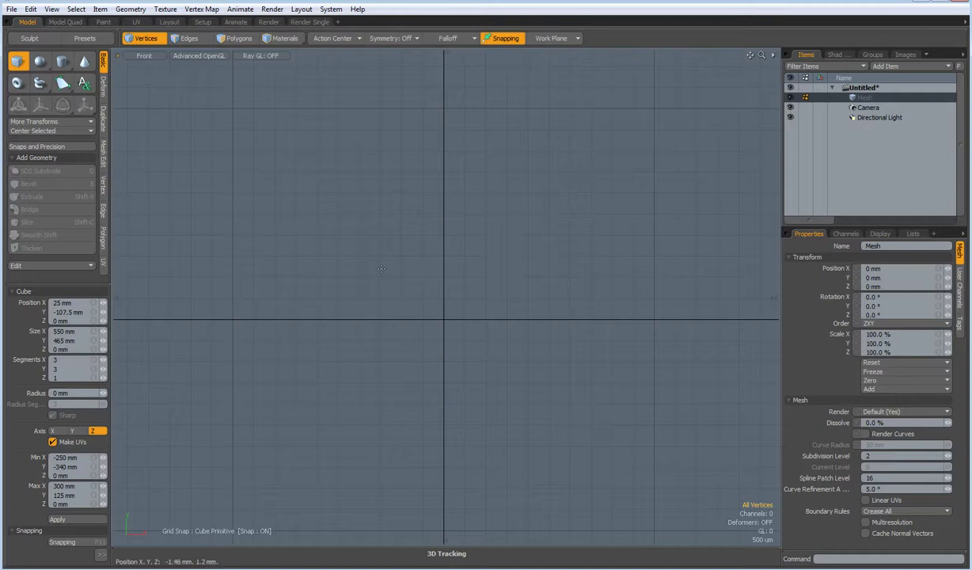
left_click_drag(380, 256, 506, 382)
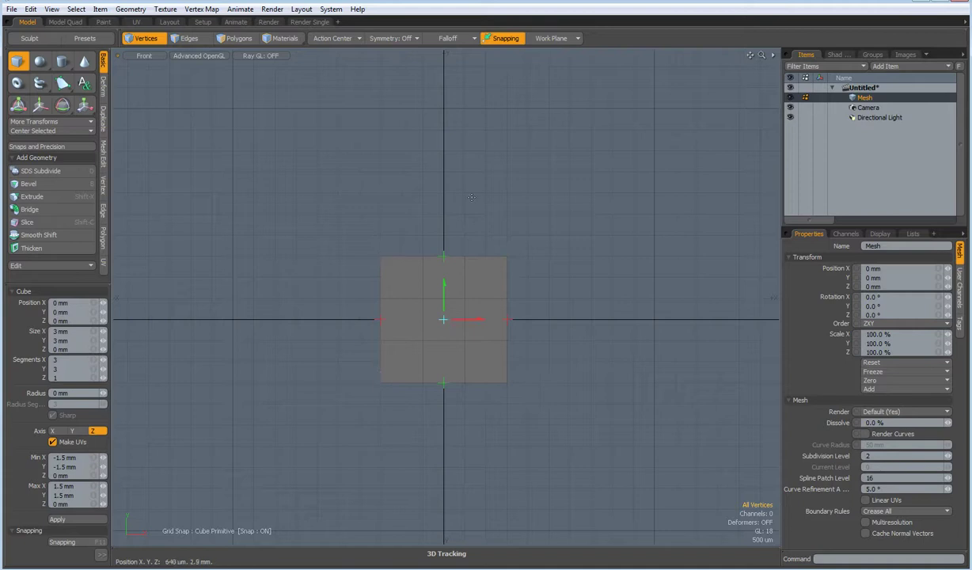
key("space")
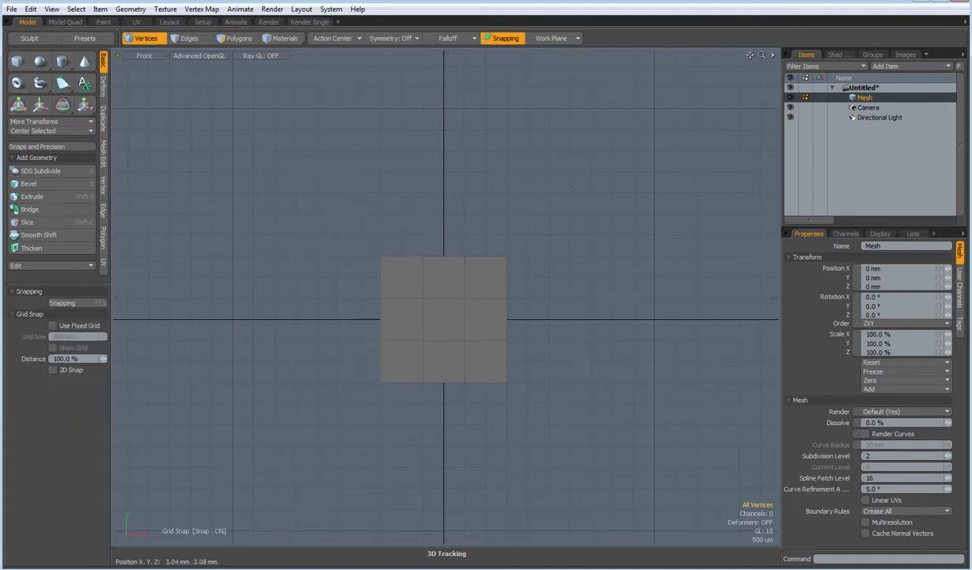
Loop-slice the square through its middle column and middle row so edges run along both centre axes.
key("2")
left_click(440, 254)
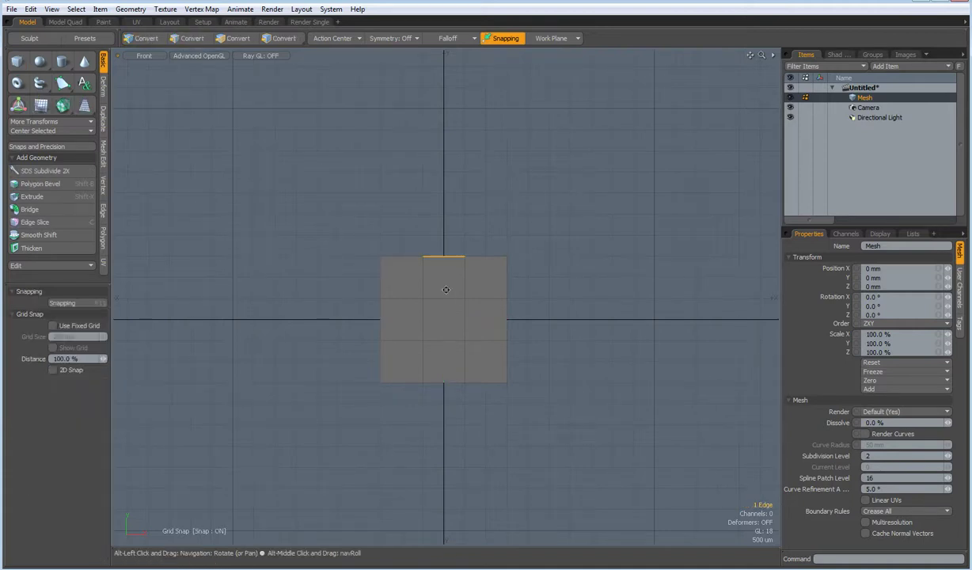
key("alt+c")
left_click(446, 291)
key("space")
left_click(383, 318)
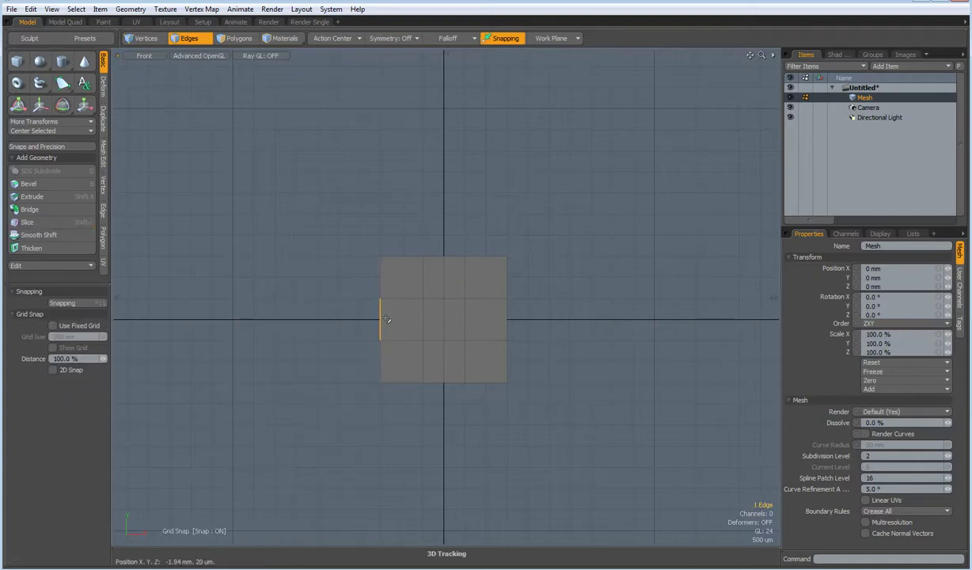
key("alt+c")
key("space")
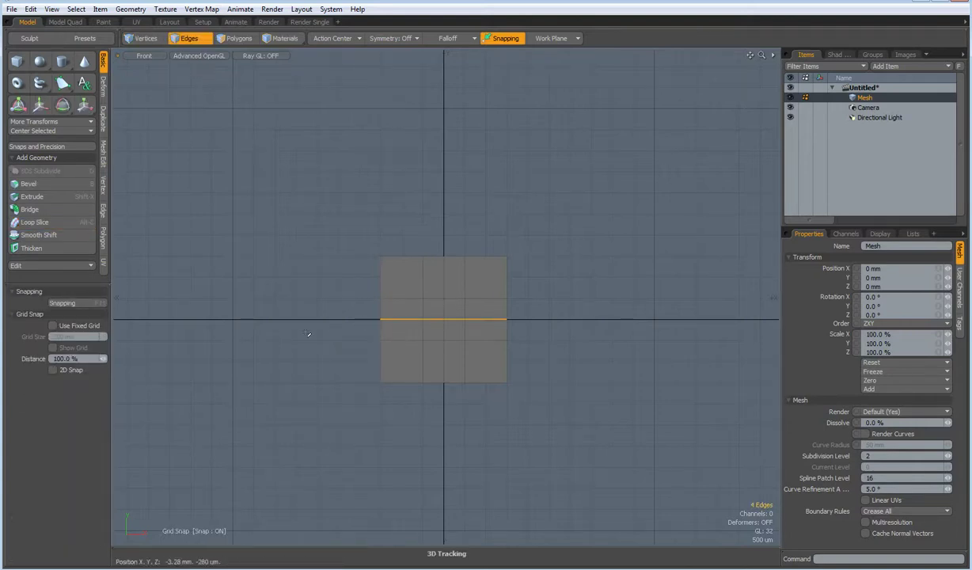
left_click(307, 333)
Create a flat 8-sided cylinder disc of 500 um radius centred at X -2 mm, Y 0 mm beside the square.
left_click(62, 63)
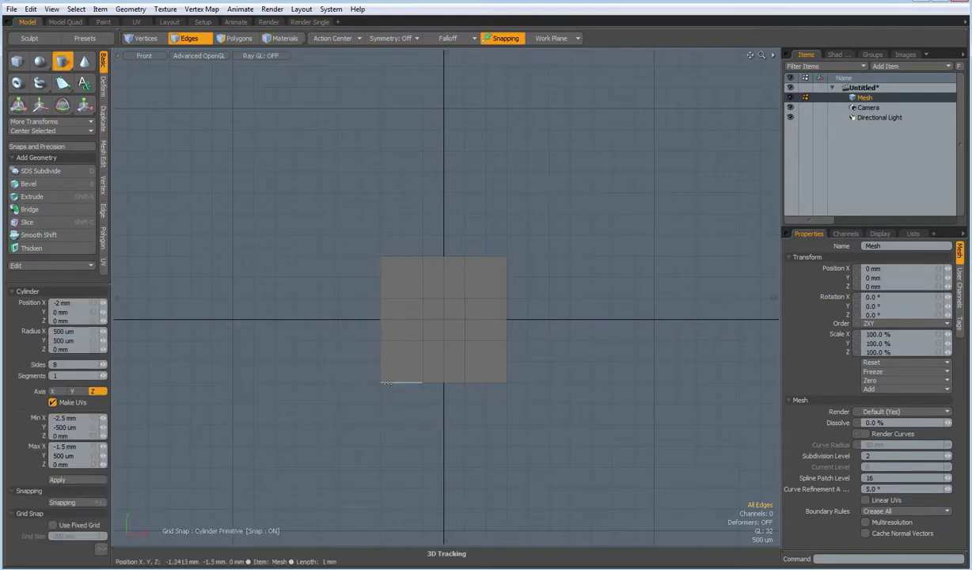
left_click(359, 319)
left_click_drag(358, 319, 380, 299)
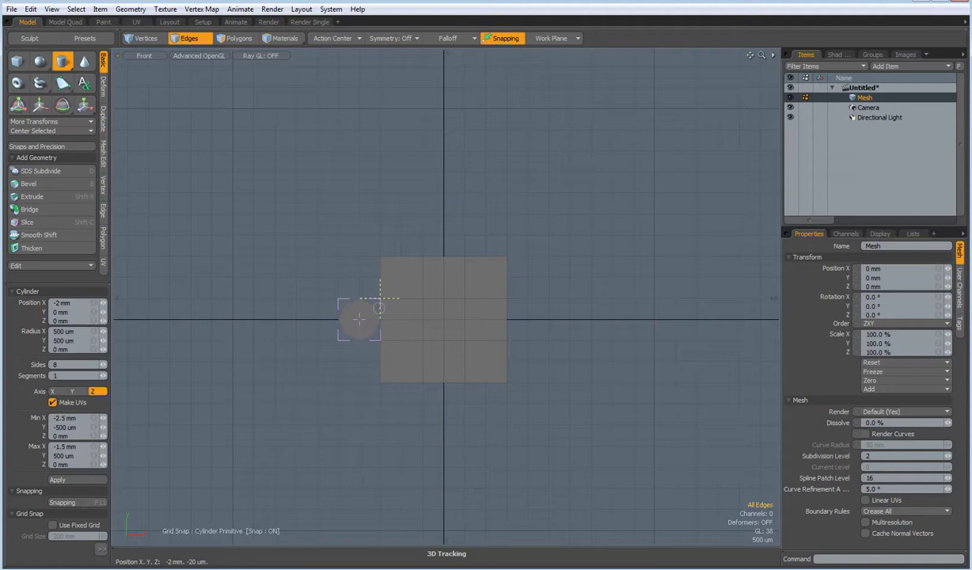
key("space")
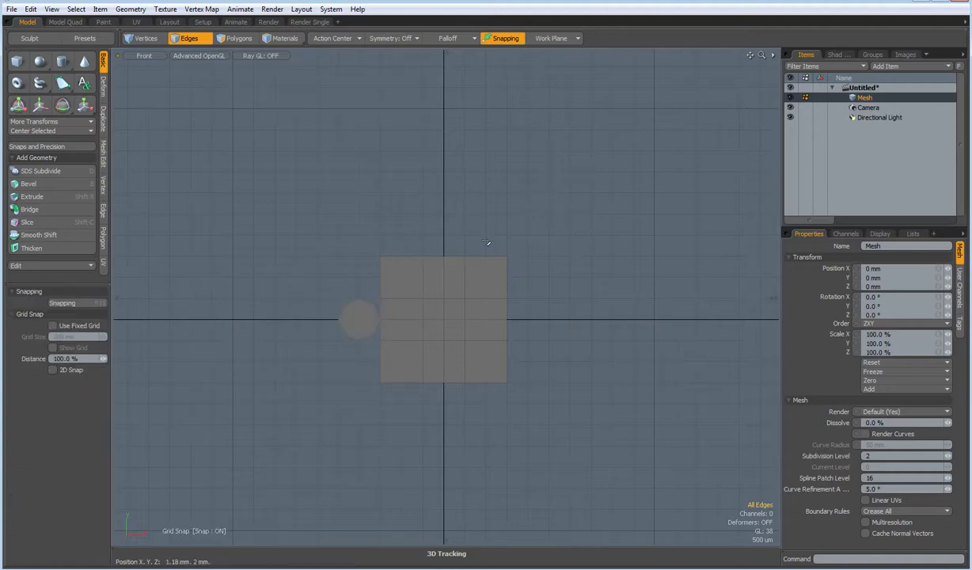
Delete the two polygons in the top middle cell of the square.
key("3")
left_click(456, 283)
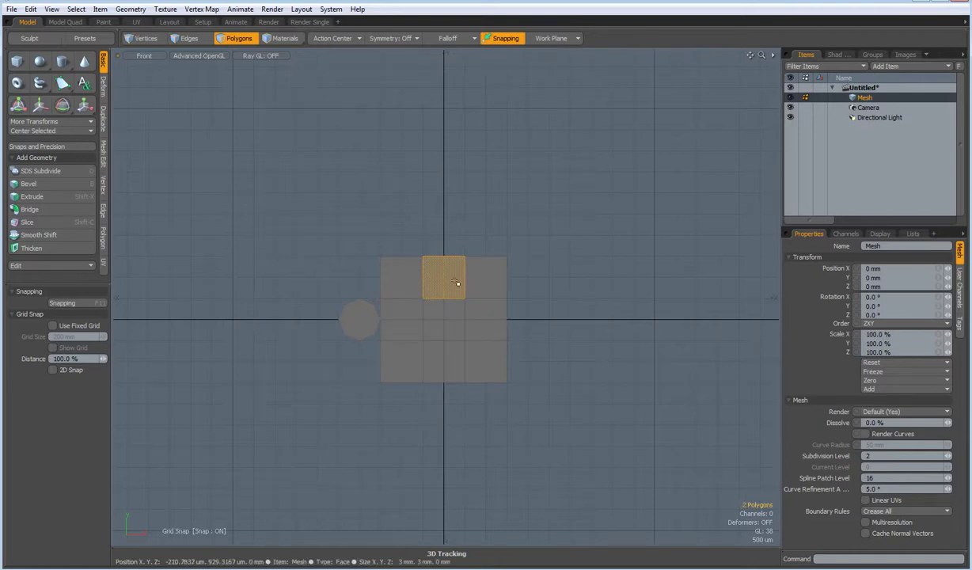
key("Delete")
Duplicate the octagonal disc and move the copy 2 mm in X and 1 mm in Y into the square's gap.
left_click(367, 316)
key("ctrl")
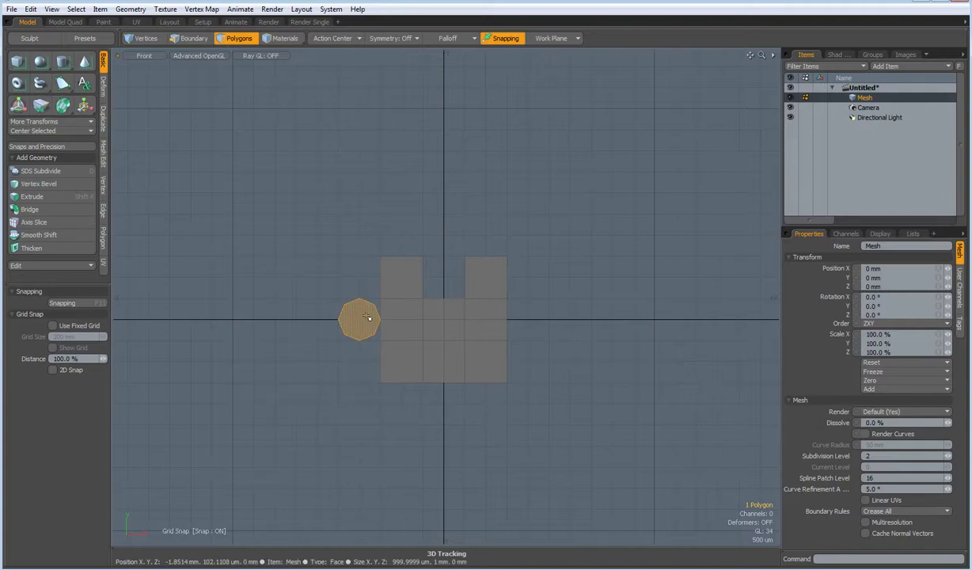
key("w")
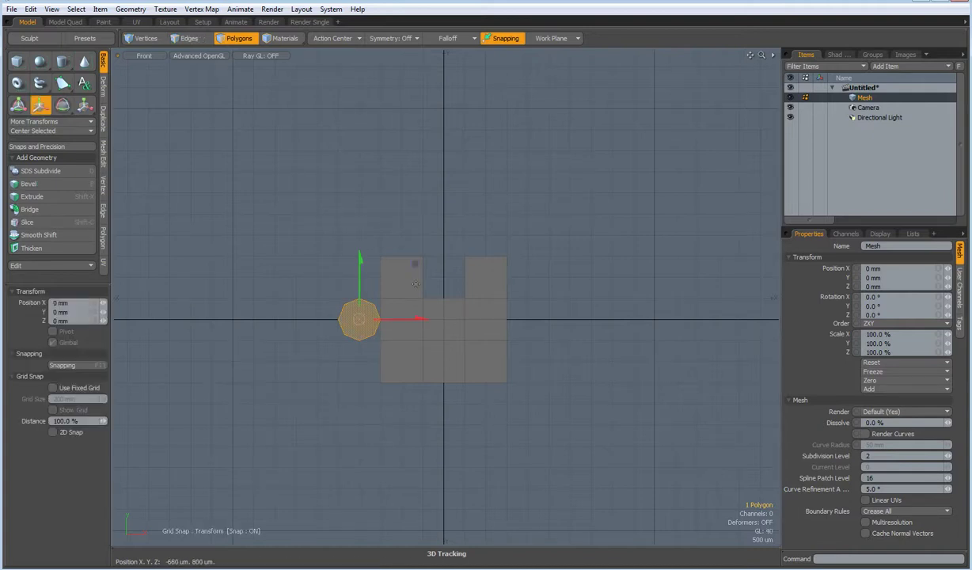
left_click_drag(419, 258, 500, 221)
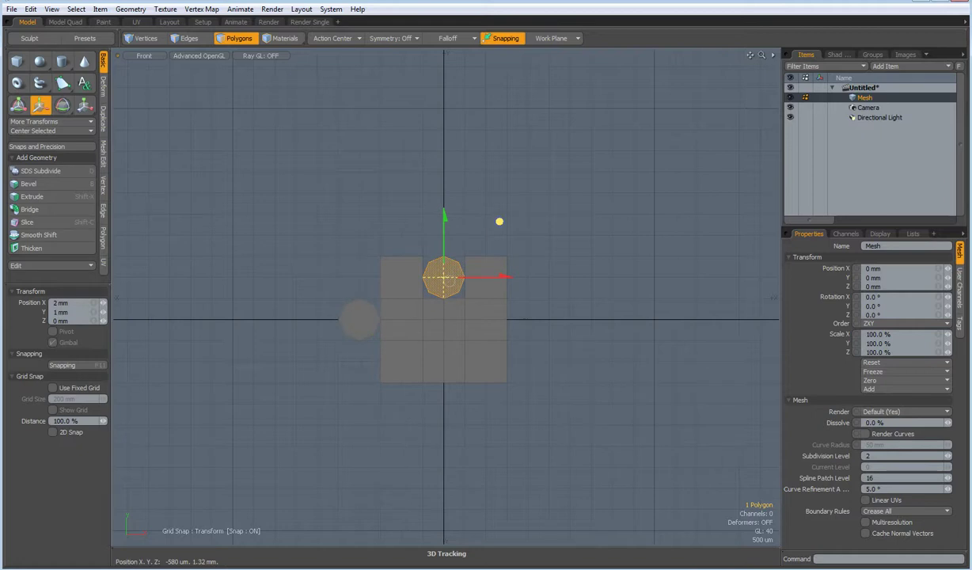
key("space")
Slice the disc beside the square horizontally and vertically through its centre into four quarters.
scroll(395, 342, "up", 5)
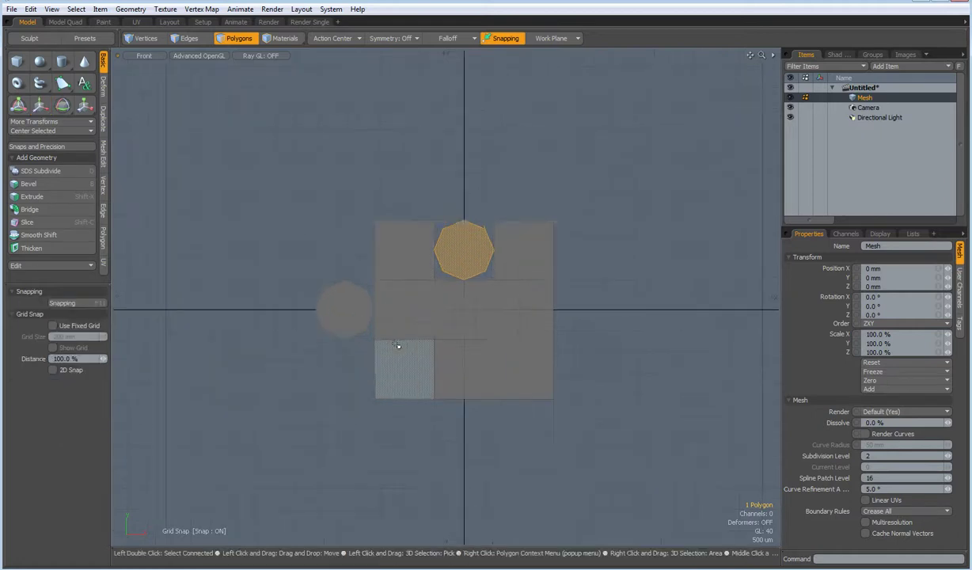
left_click(319, 299)
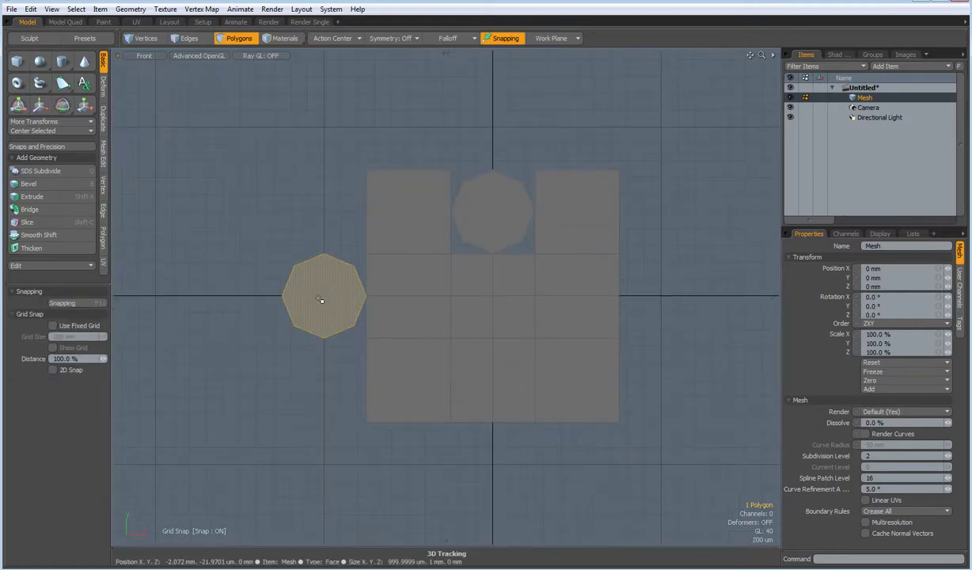
key("shift+c")
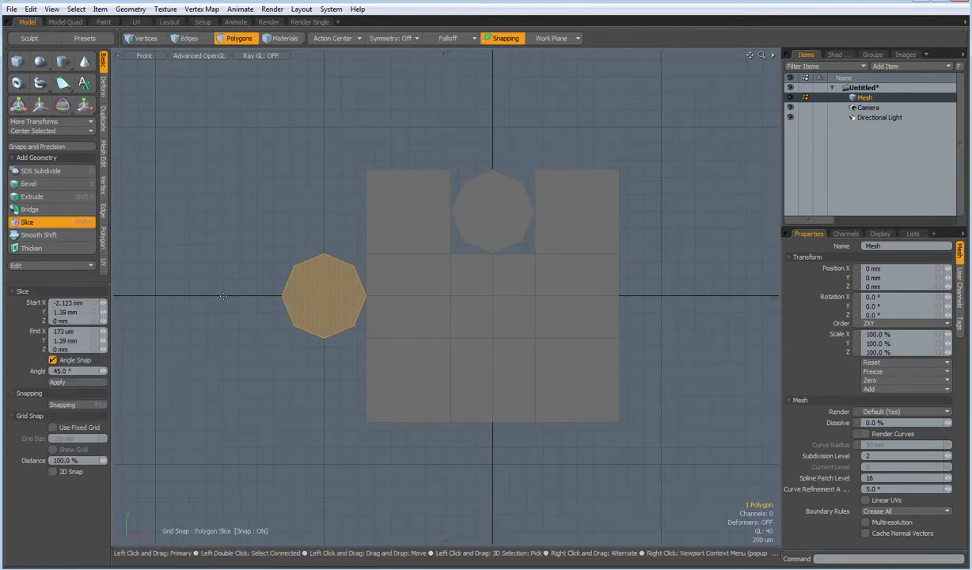
left_click_drag(223, 296, 543, 296)
key("shift")
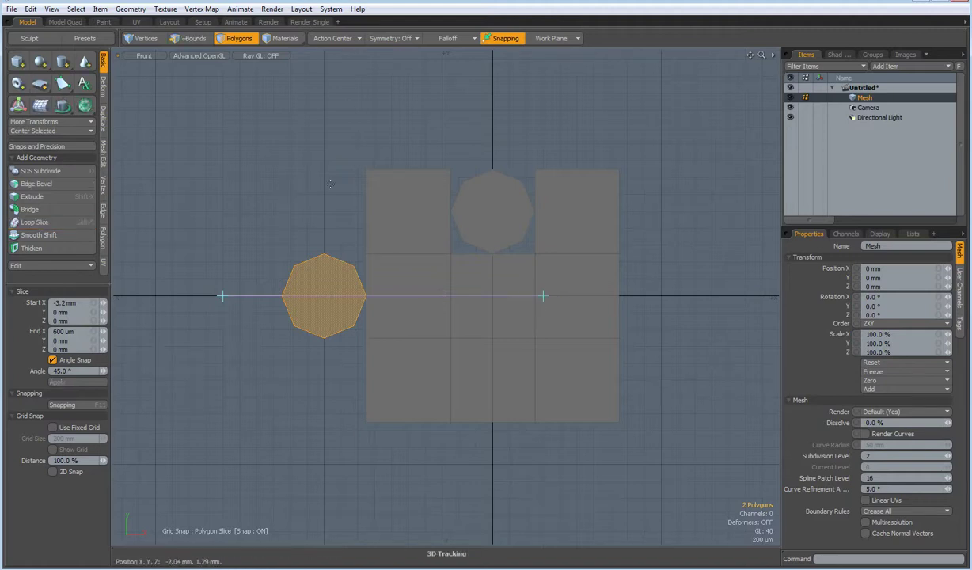
left_click_drag(323, 179, 323, 448)
key("space")
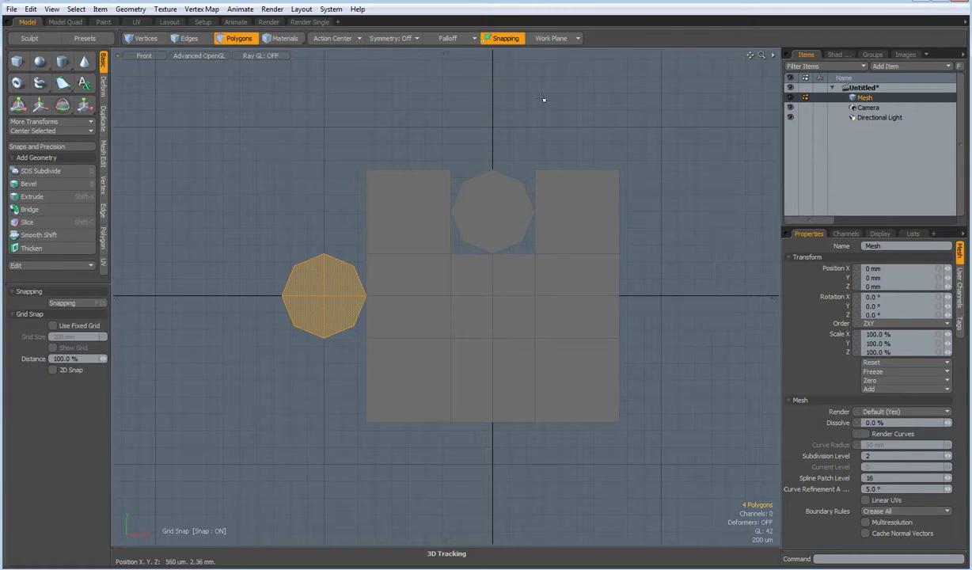
Set the snapping mode to none and bevel the quartered disc as a group with a 100 um inset.
key("x")
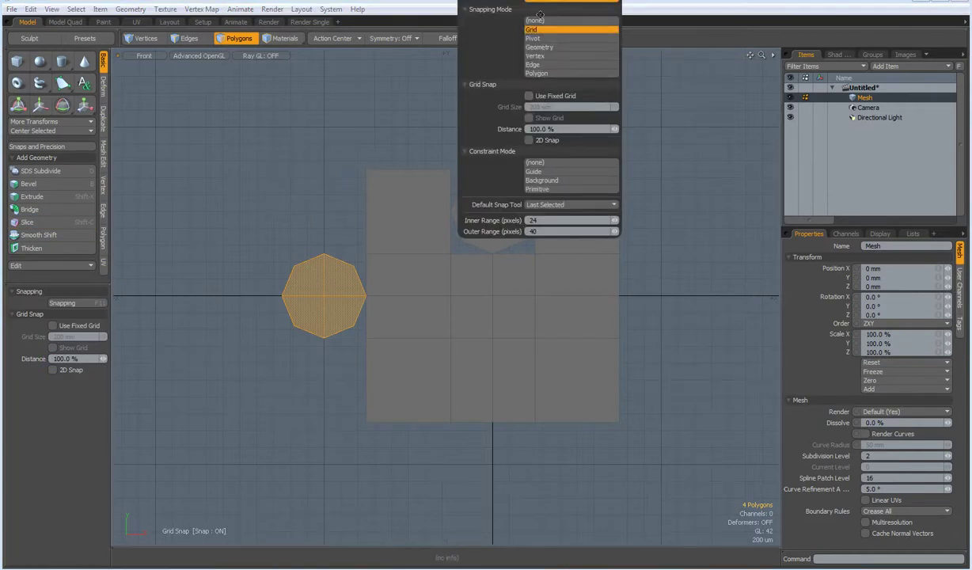
left_click(535, 20)
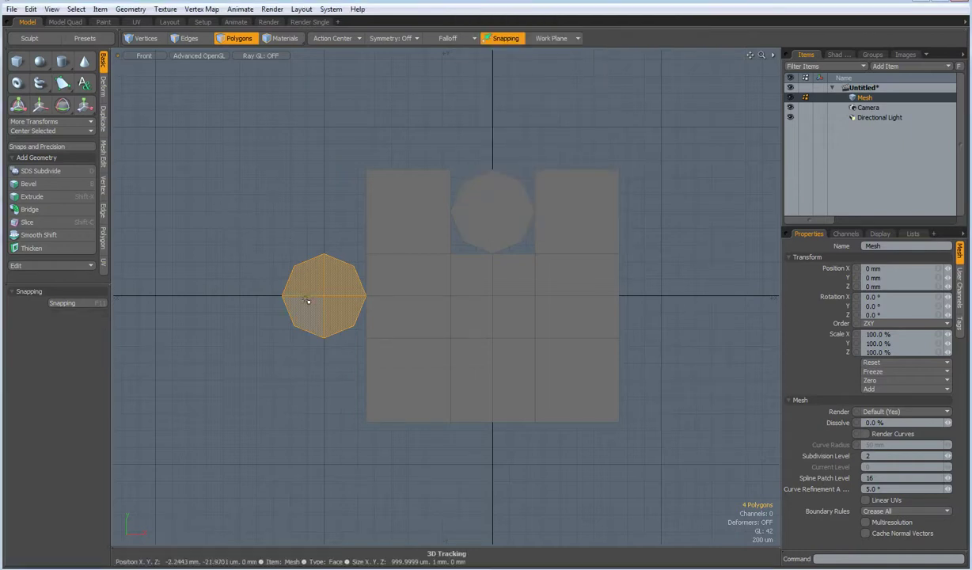
key("b")
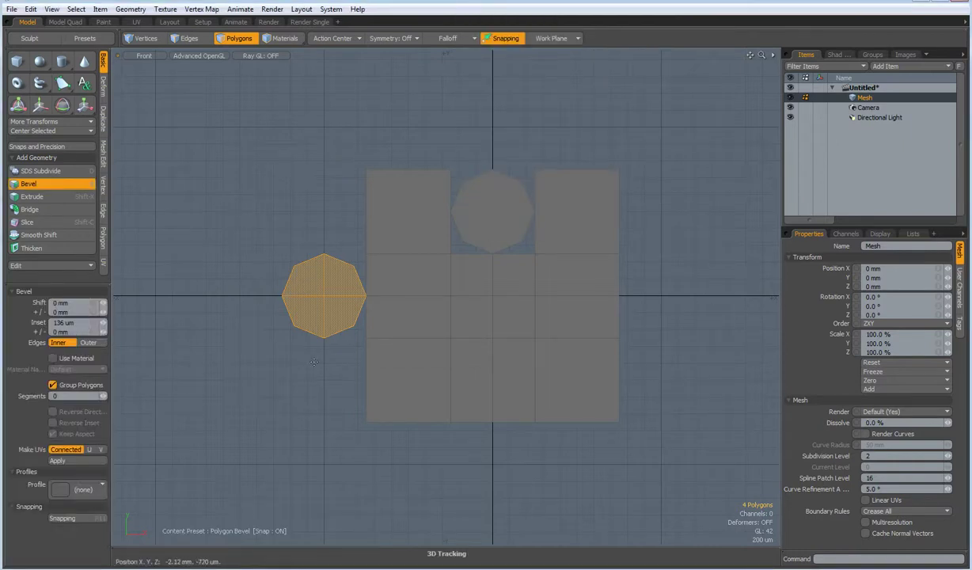
left_click(314, 364)
left_click_drag(391, 296, 399, 296)
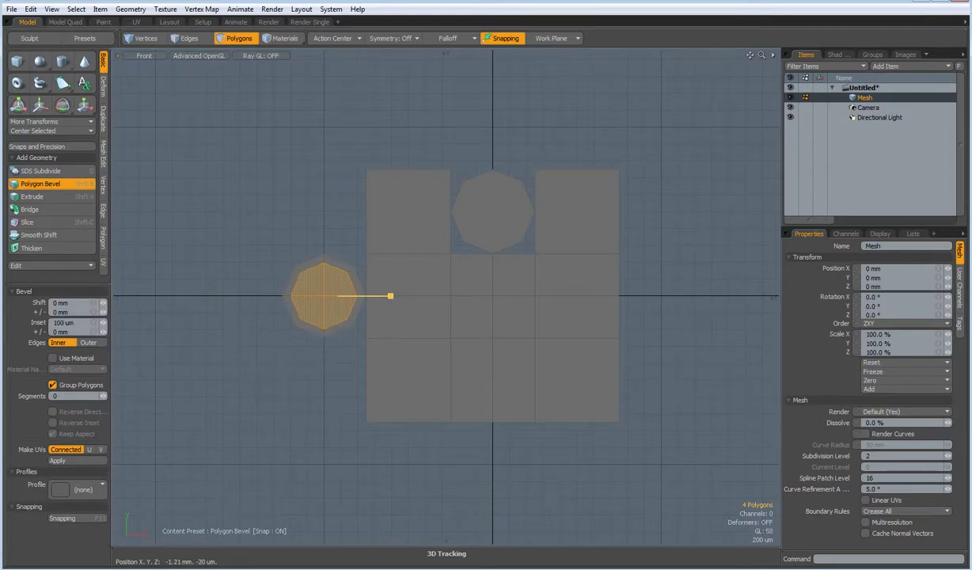
key("space")
left_click(349, 212)
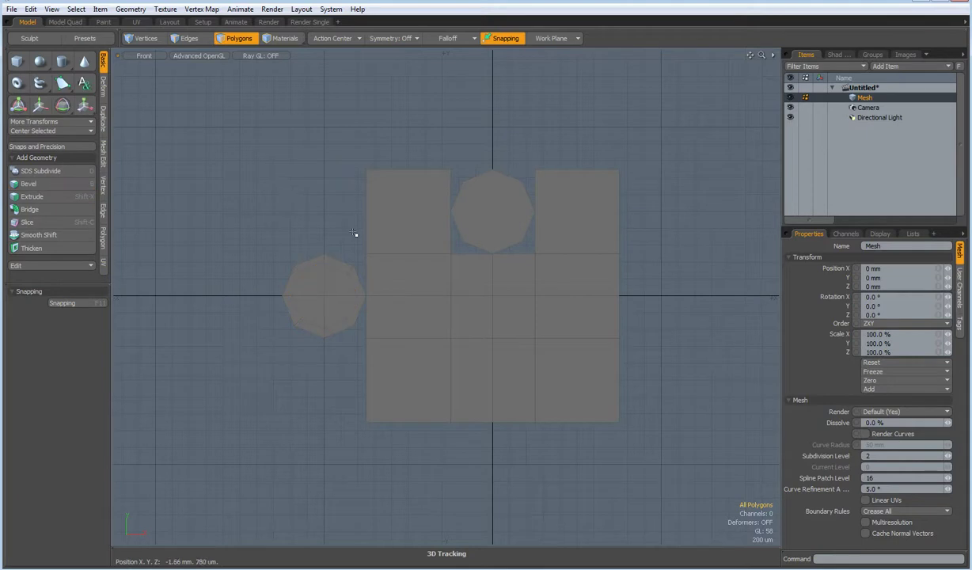
Delete all but the upper-left quarter of the beveled disc and of the square, keeping the whole octagon in the gap.
mouse_move(336, 255)
left_mouse_down()
mouse_move(330, 338)
mouse_move(308, 319)
mouse_move(324, 334)
left_mouse_up()
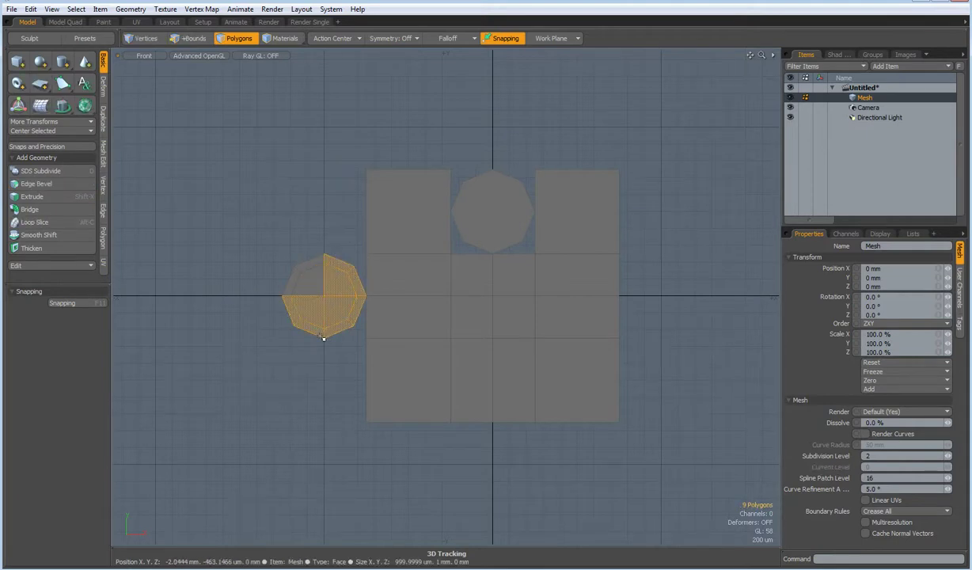
key("Delete")
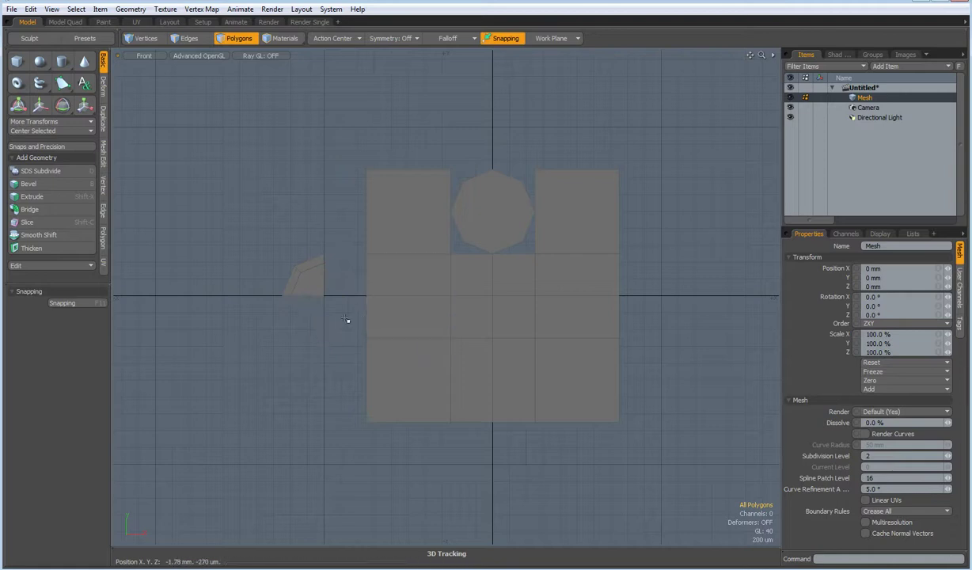
mouse_move(351, 322)
left_mouse_down("shift")
mouse_move(512, 327)
mouse_move(514, 295)
mouse_move(575, 241)
mouse_move(592, 388)
mouse_move(402, 395)
left_mouse_up("shift")
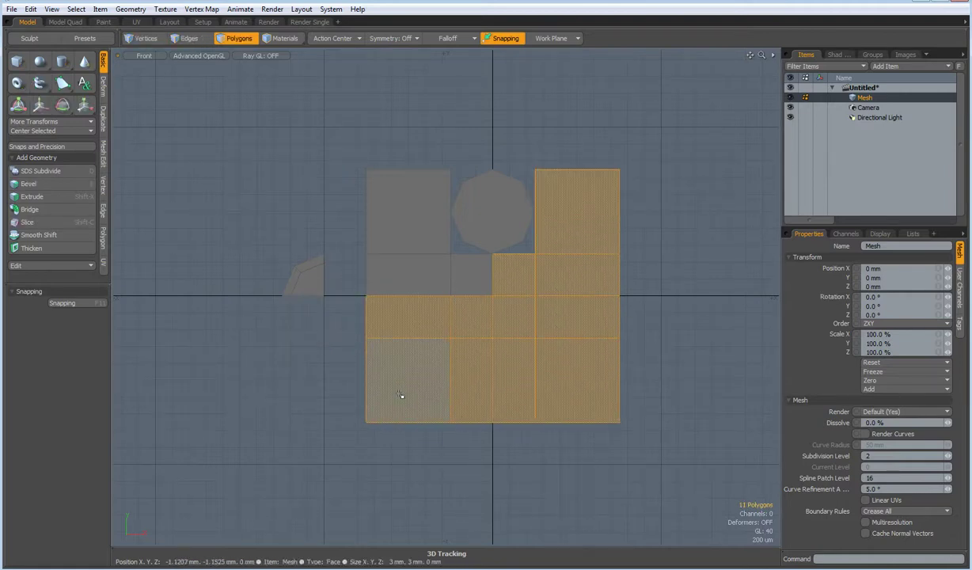
key("Delete")
Extend the outer edge loop of the remaining whole octagon and scale it outward to form a surrounding ring.
scroll(529, 176, "up", 3)
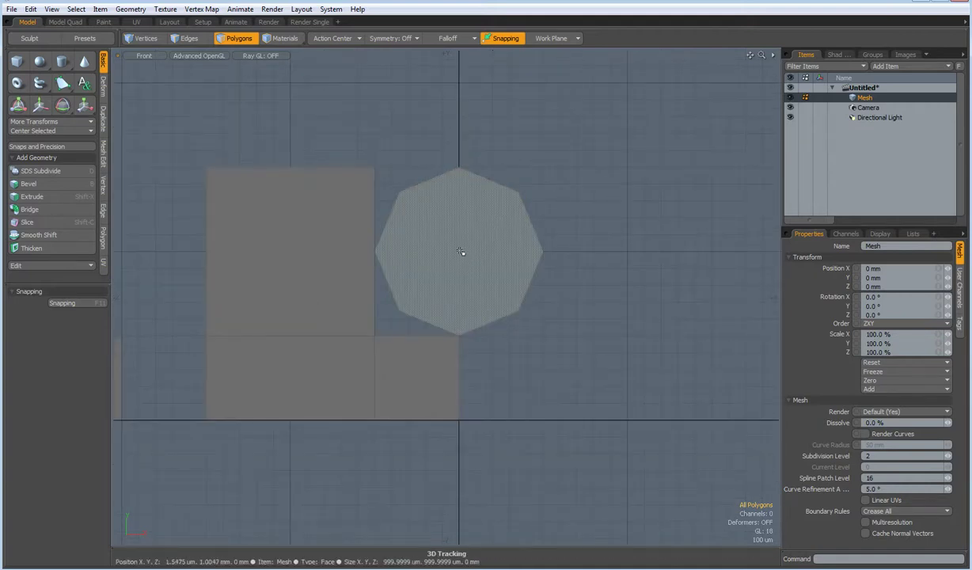
key("2")
double_click(497, 182)
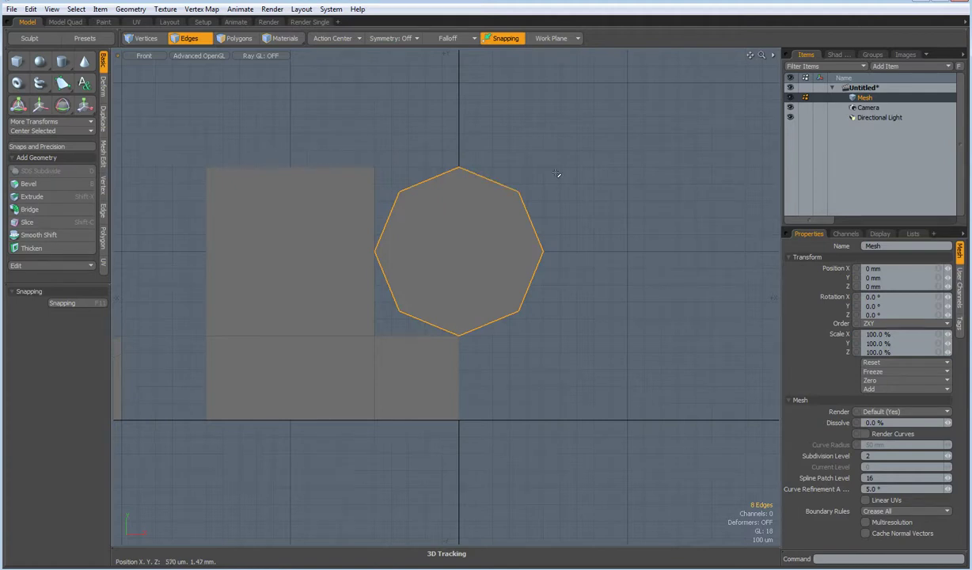
key("z")
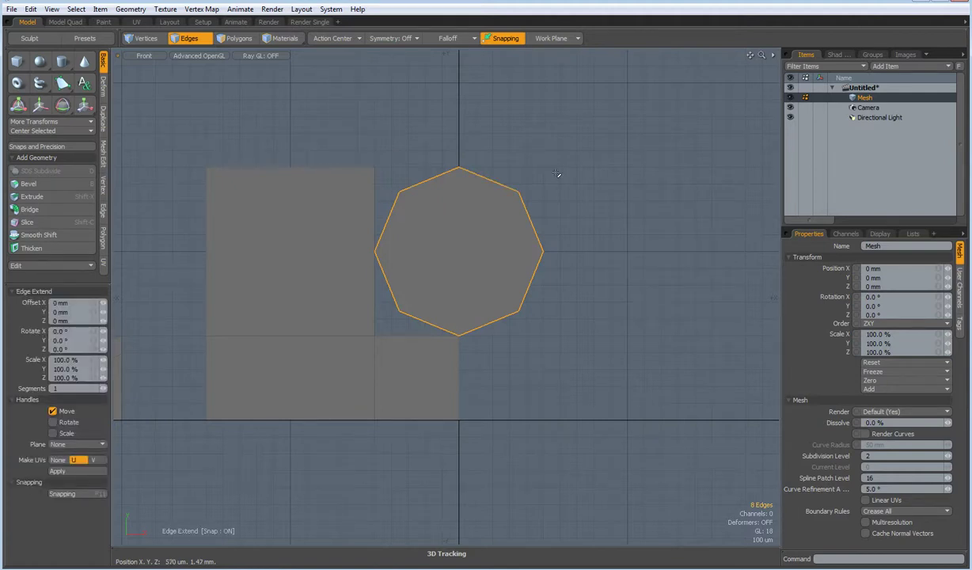
left_click(557, 174)
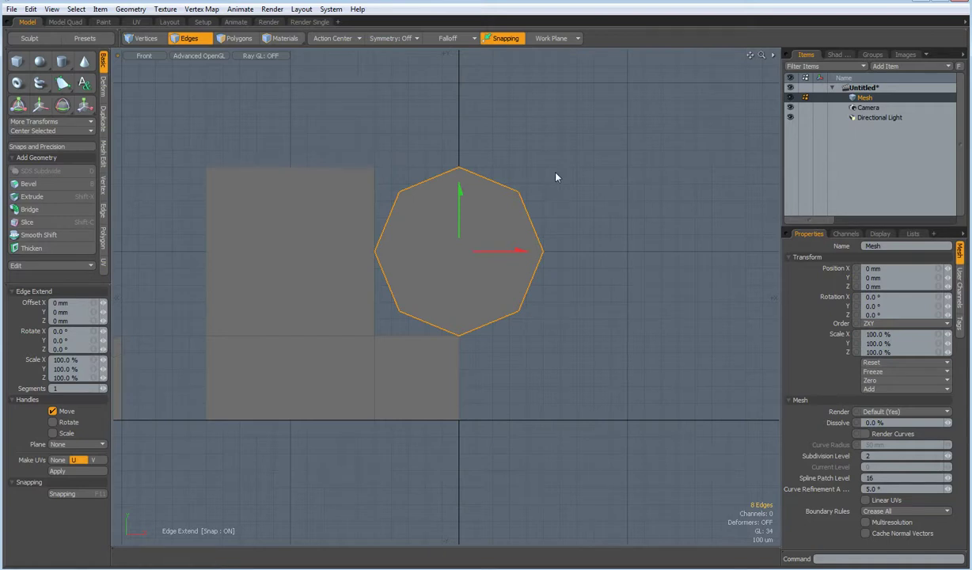
key("y")
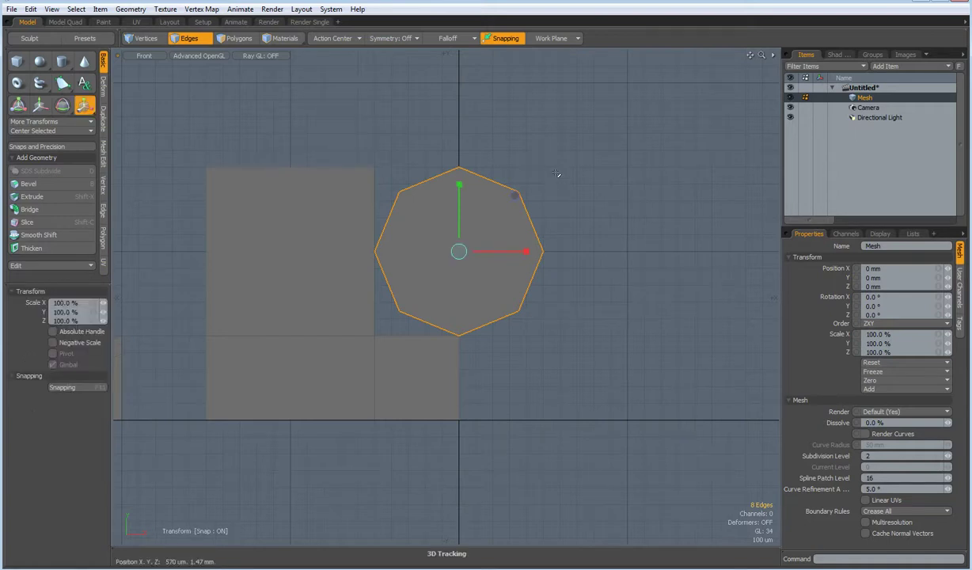
left_click_drag(513, 199, 533, 198)
key("q")
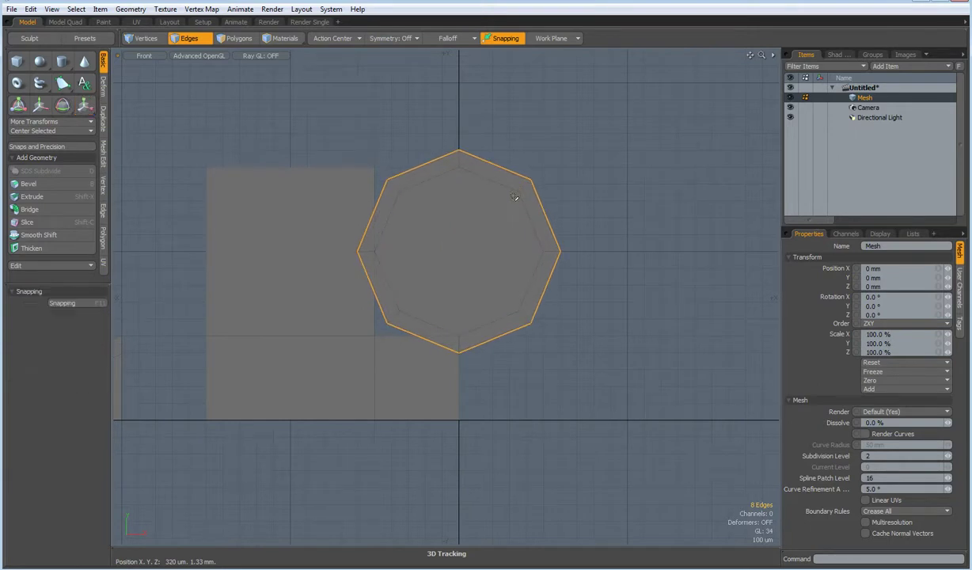
left_click(561, 173)
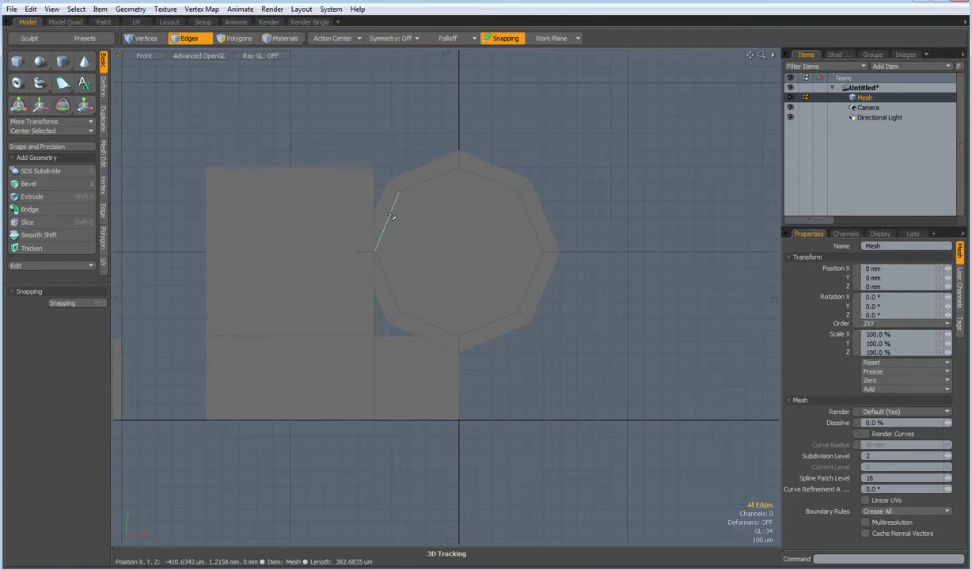
Delete the octagon and its surrounding ring except for the two lower-left ring segments.
key("3")
left_click(446, 231)
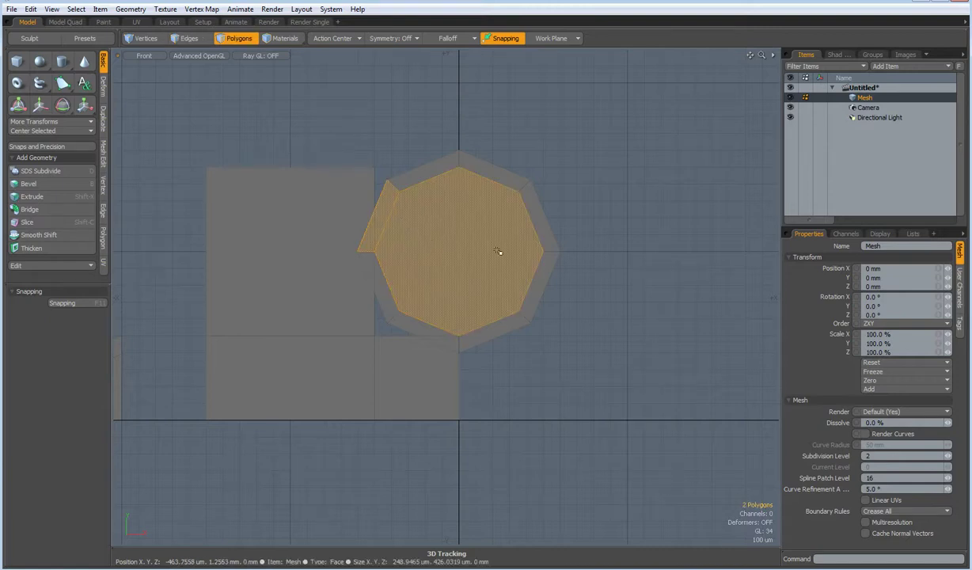
left_click(532, 271, "shift")
left_click(544, 223, "shift")
left_click(478, 163, "shift")
left_click(425, 173, "shift")
left_click(485, 326, "shift")
key("Delete")
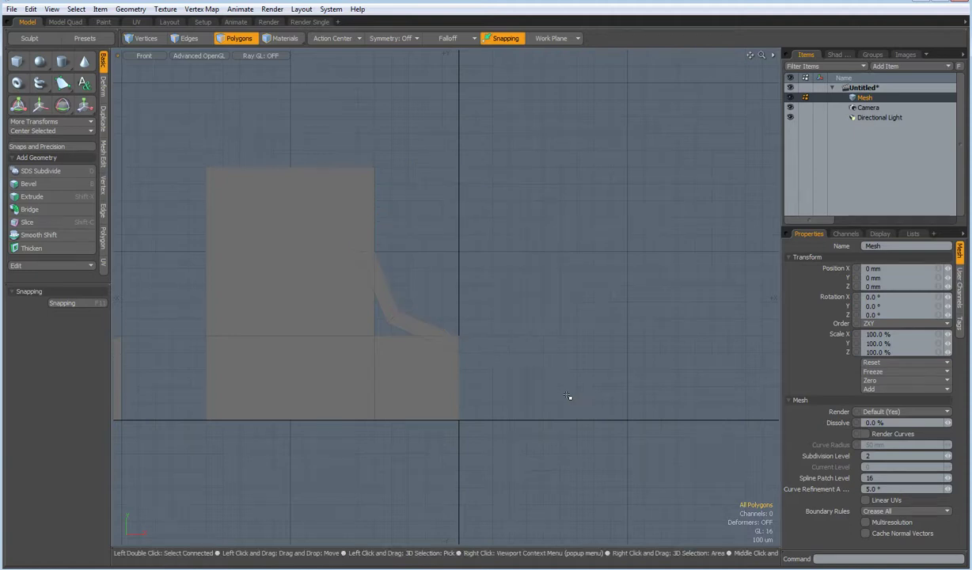
Slice the three body polygons horizontally at Y 410 um, just below the notch's lower edge.
left_click_drag(289, 232, 385, 407)
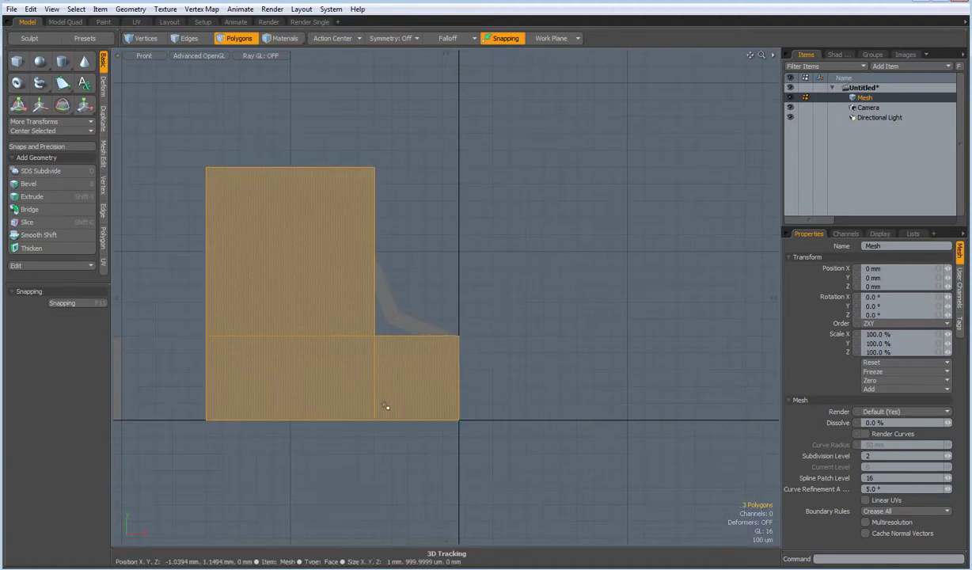
scroll(385, 407, "down", 2)
left_click_drag(293, 373, 475, 299, "alt+shift")
scroll(479, 300, "up", 4)
scroll(483, 301, "down", 2)
key("shift+c")
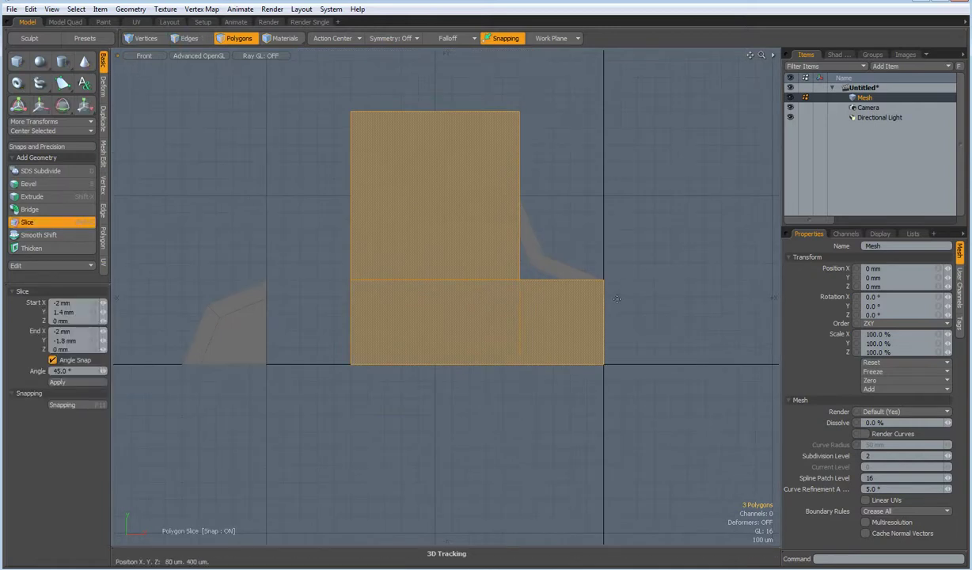
left_click_drag(617, 295, 309, 295)
key("space")
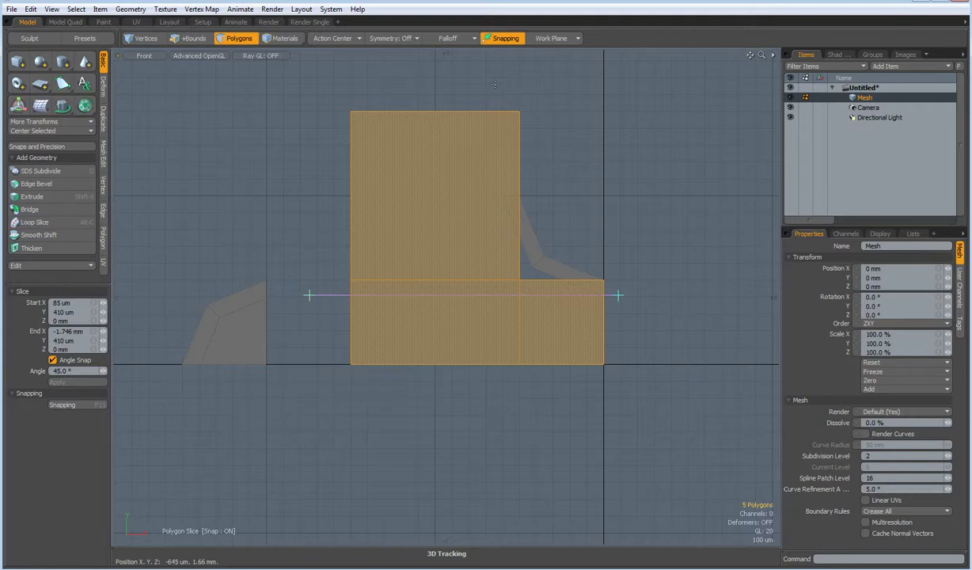
Slice the body vertically at X -610 um and X -1.4 mm, and horizontally just below its upper edge.
left_click_drag(502, 81, 501, 473)
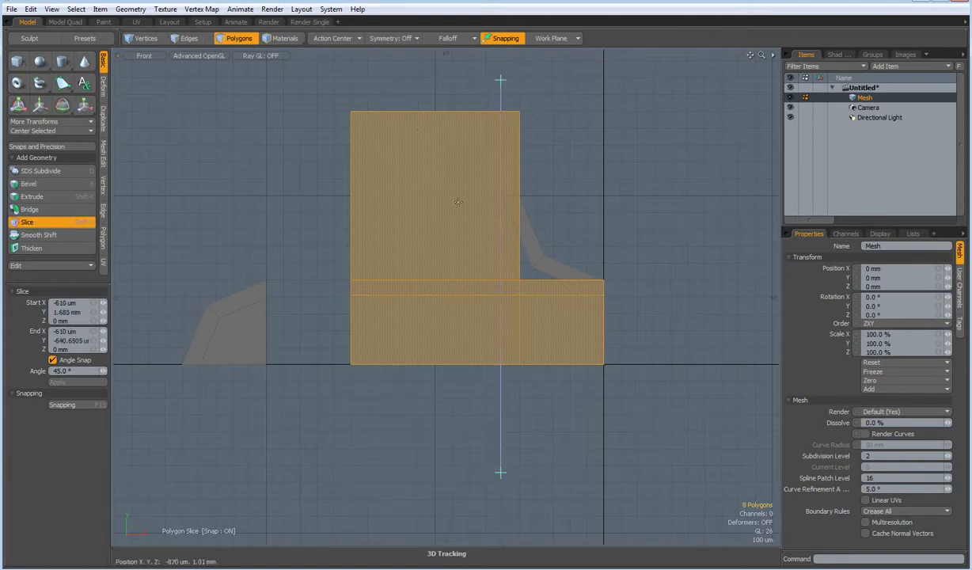
left_click_drag(499, 243, 367, 212, "shift")
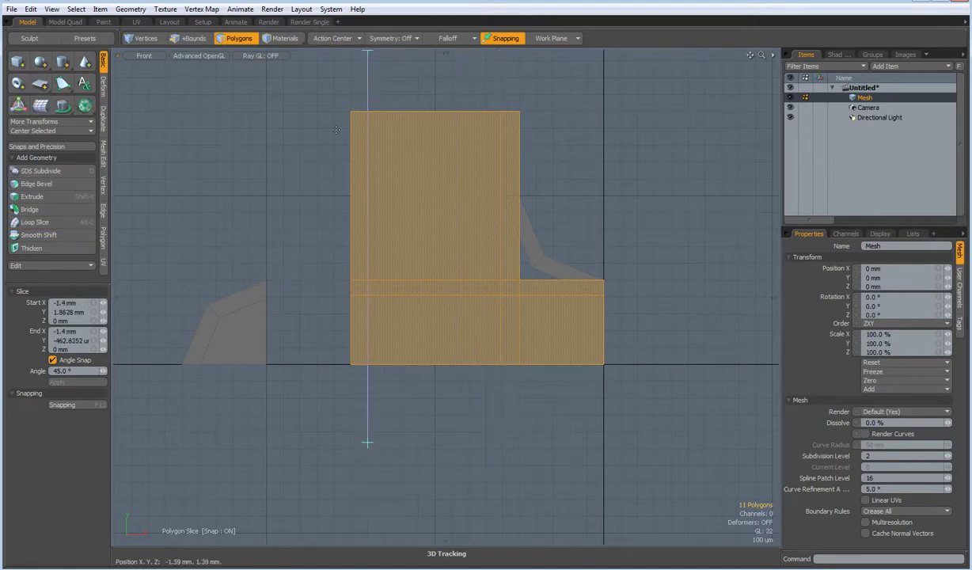
left_click_drag(339, 127, 663, 127, "shift")
key("q")
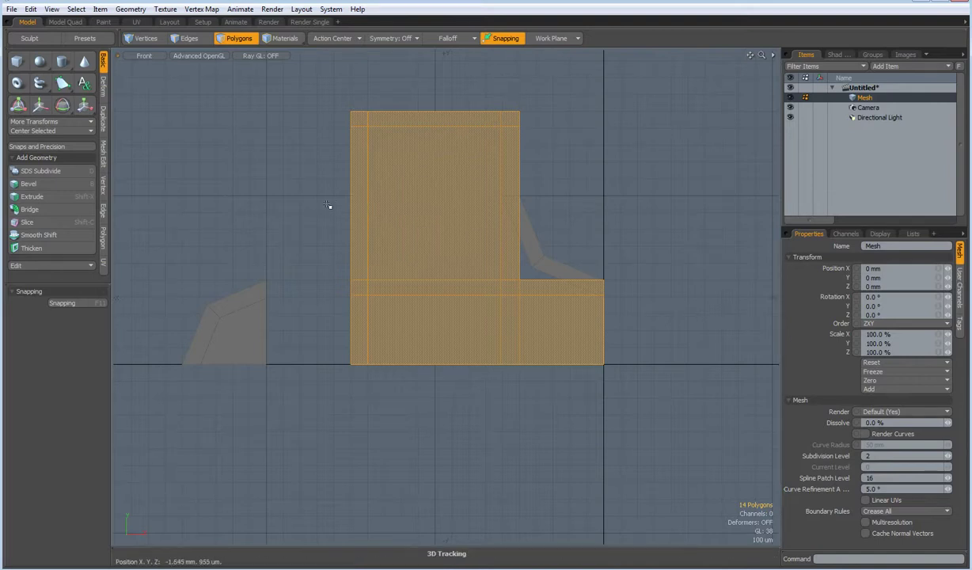
Add a horizontal loop slice at 50% through the tall middle section of the body.
key("2")
left_click(352, 216)
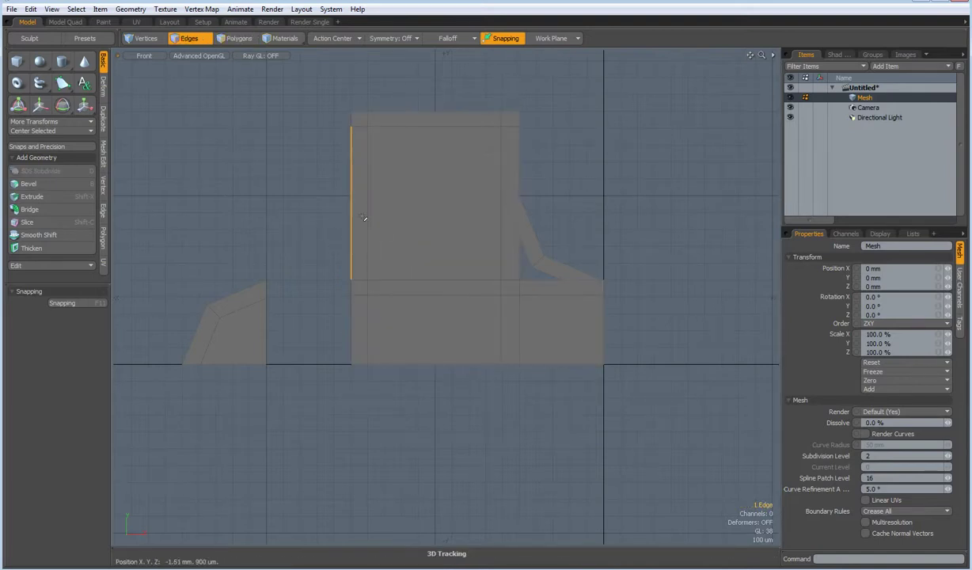
key("alt+c")
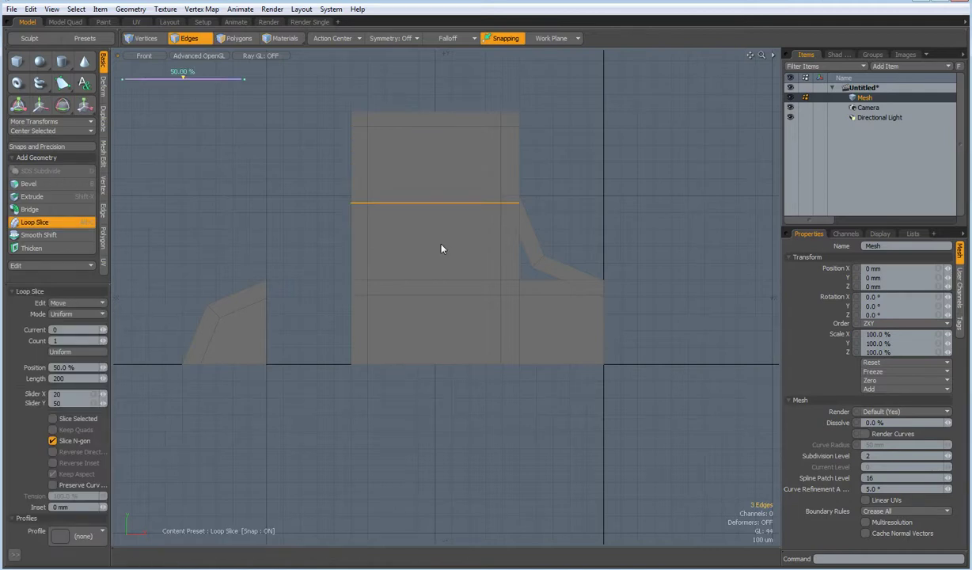
key("space")
Delete the two narrow body polygons bordering the ring strip, beside and beneath the notch.
key("3")
left_click(511, 267)
left_click(546, 288, "shift")
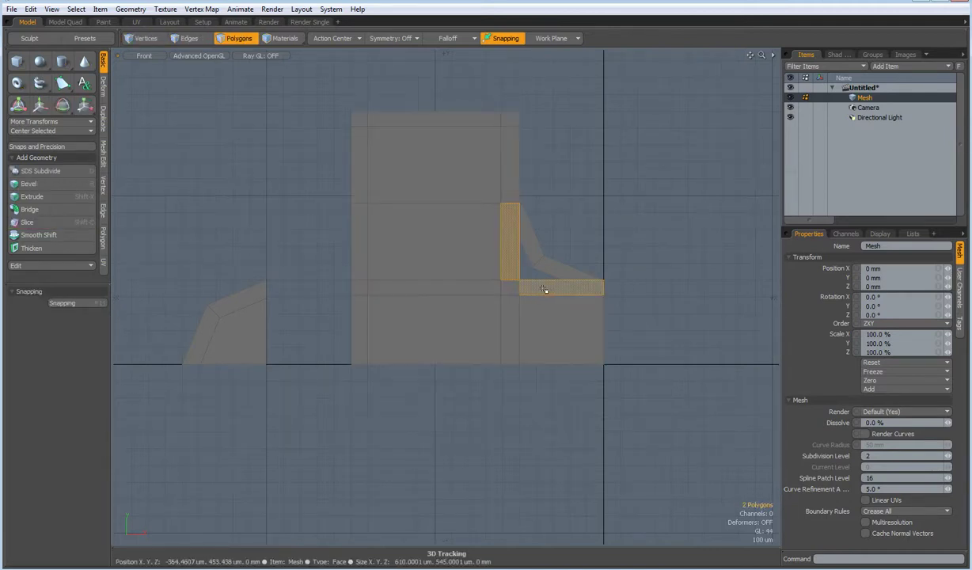
key("Delete")
Move the body's middle horizontal edge loop up about 48 um to line up with the ring strip's upper end.
scroll(509, 174, "up", 5)
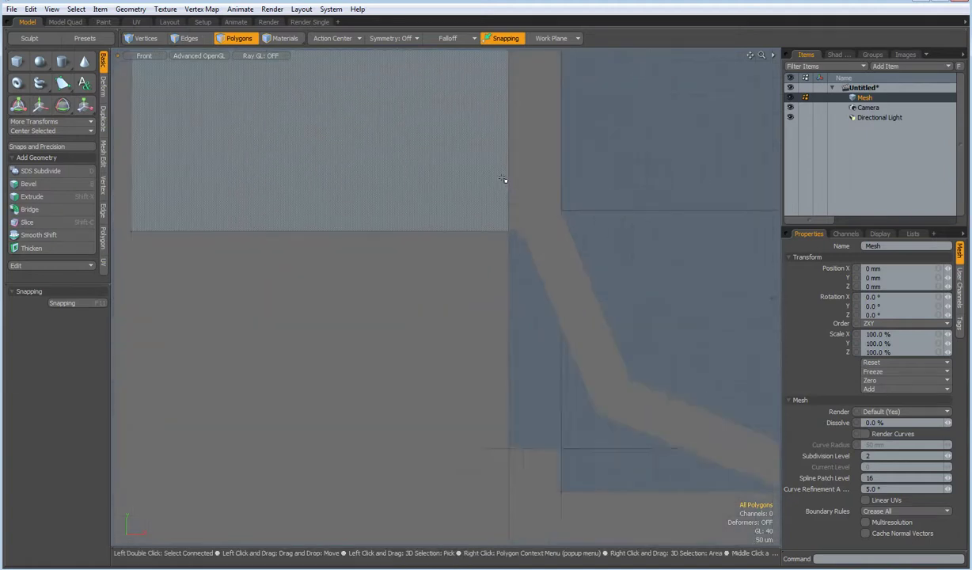
scroll(637, 346, "down", 4)
scroll(637, 345, "up", 2)
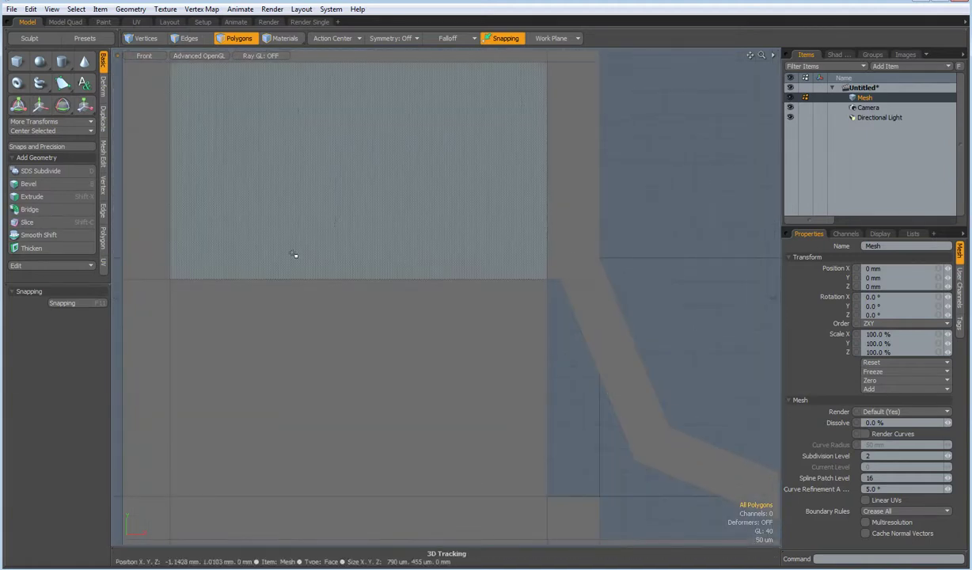
scroll(305, 281, "down", 1)
key("2")
double_click(319, 278)
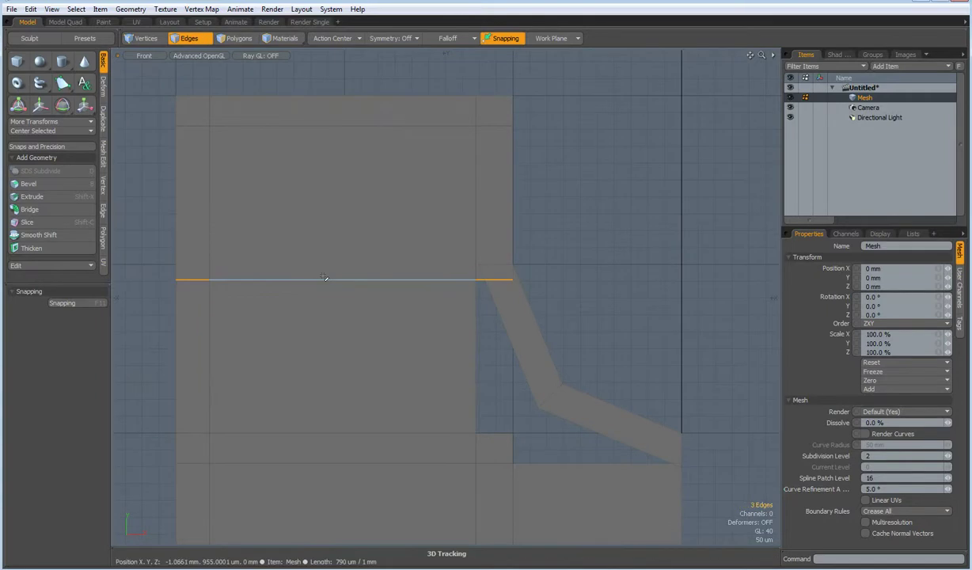
left_click(324, 277)
key("l")
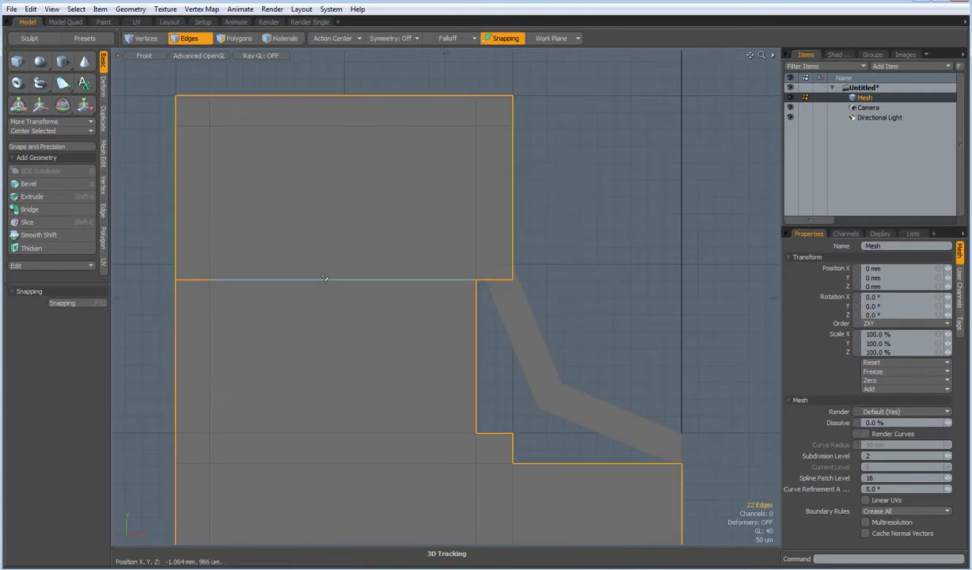
right_click_drag(147, 262, 558, 302)
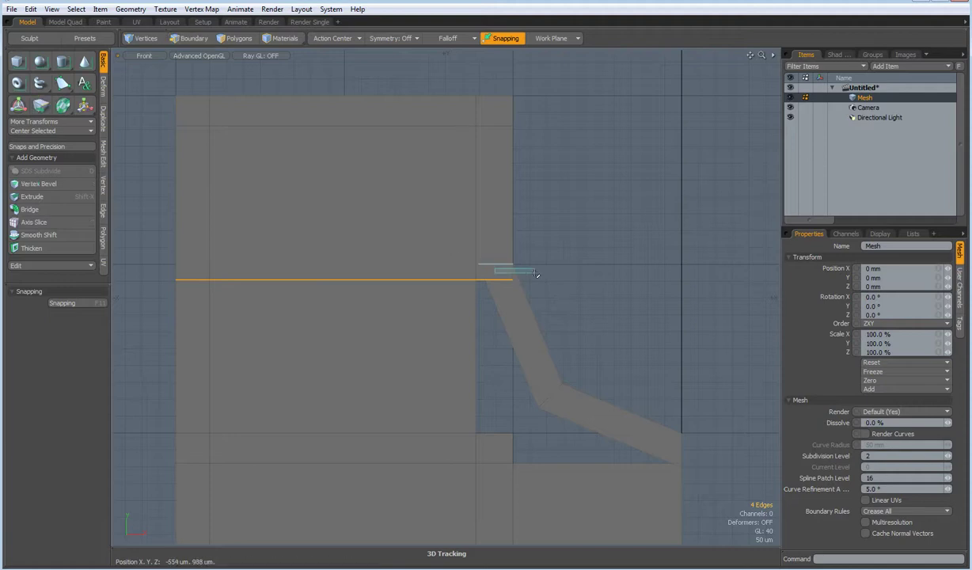
right_click_drag(436, 242, 553, 281, "ctrl")
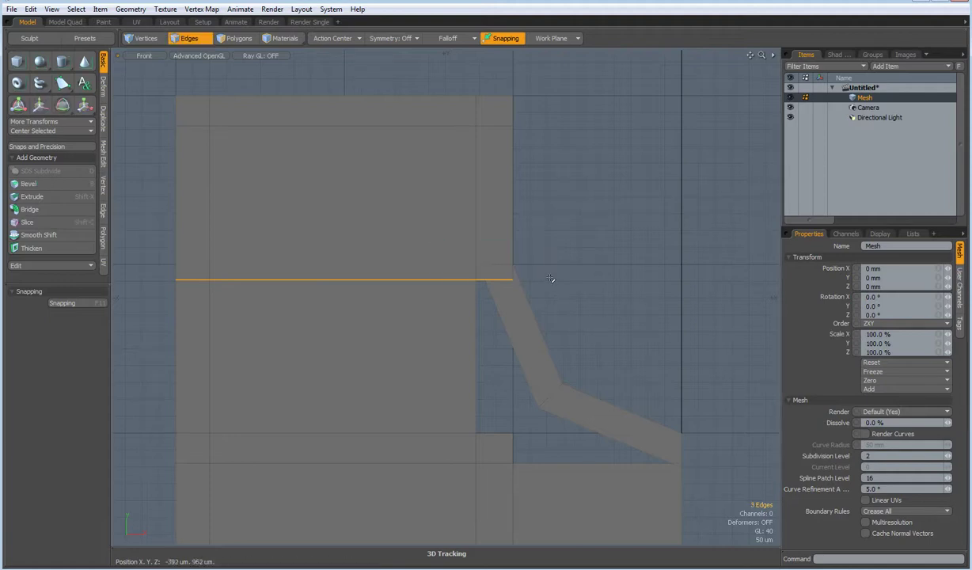
key("w")
left_click_drag(344, 279, 345, 264)
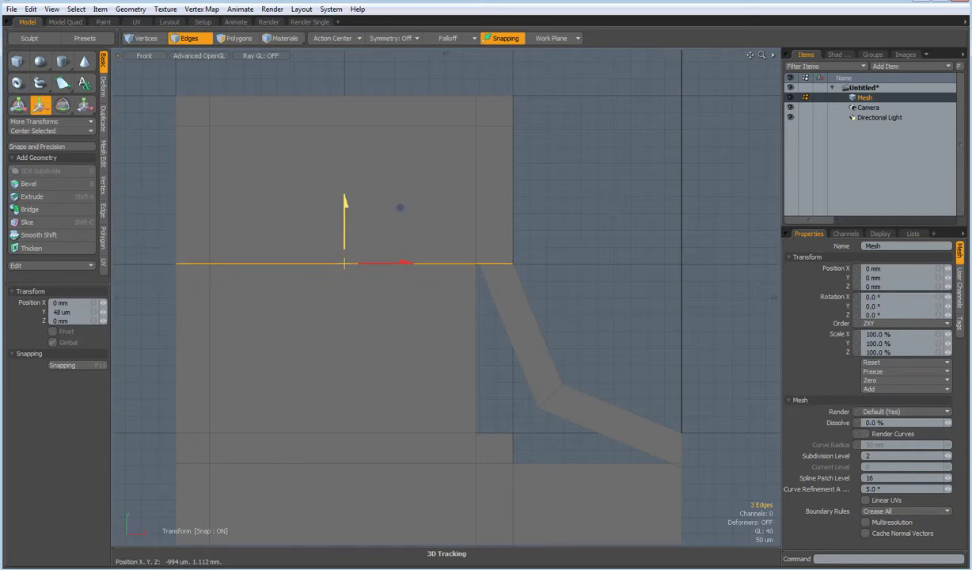
key("space")
left_click(632, 223)
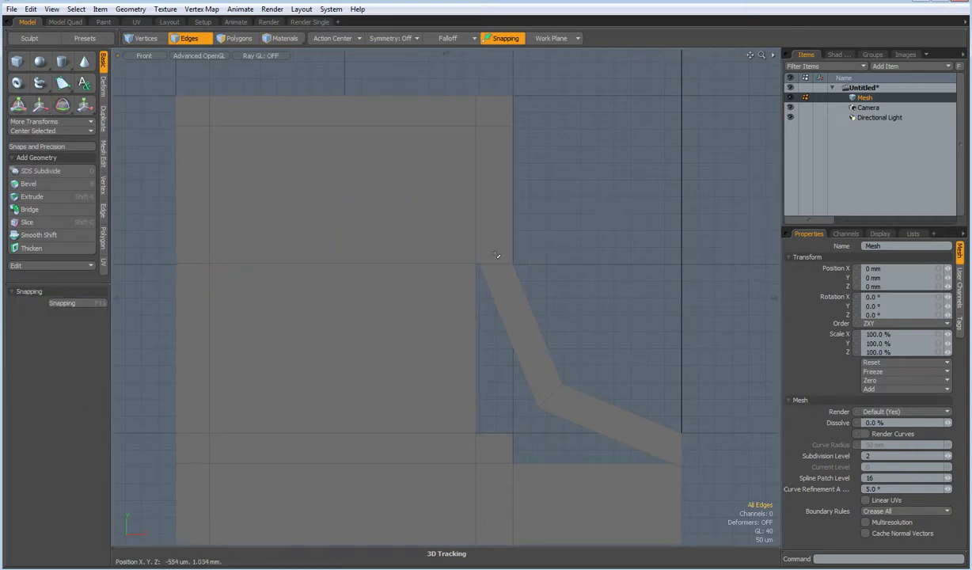
Join the vertices at the ring strip's upper end with the adjacent body vertices.
scroll(496, 254, "up", 3)
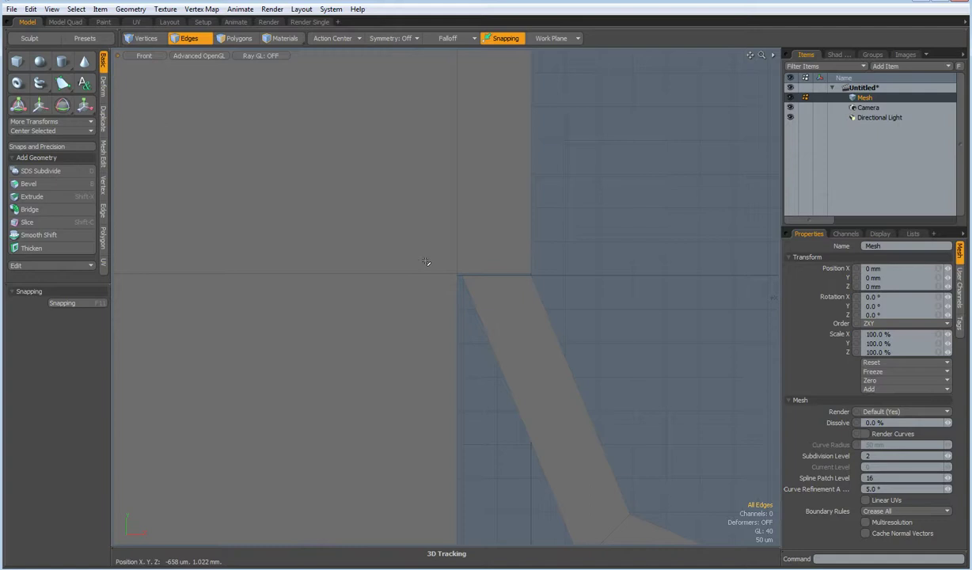
left_click(471, 275)
key("1")
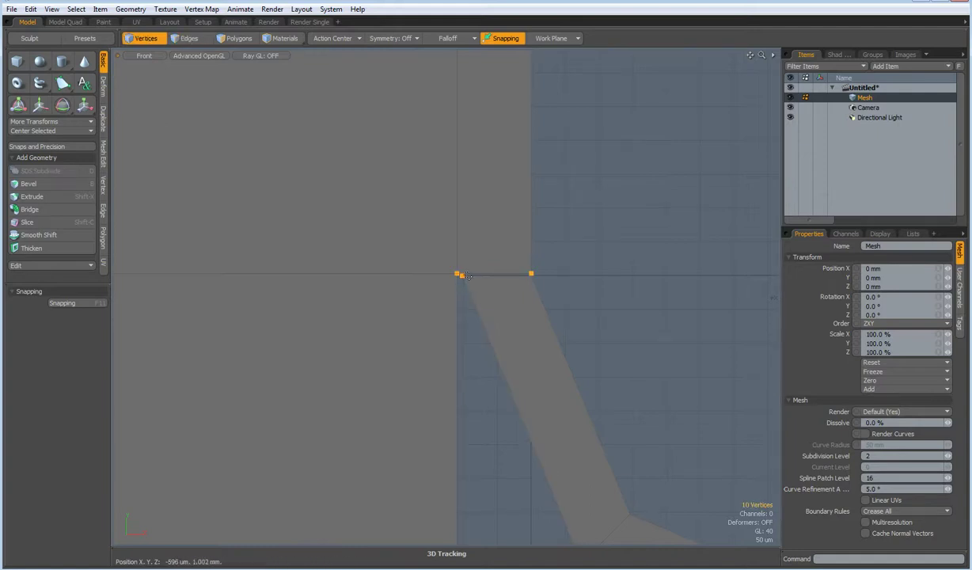
left_click(459, 274)
left_click_drag(462, 276, 458, 274)
key("Escape")
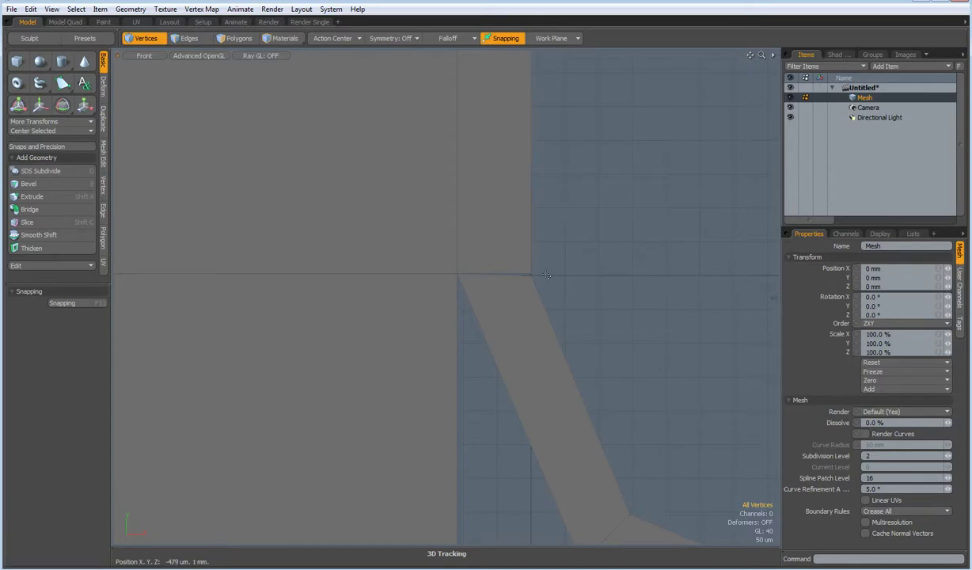
left_click(544, 277)
left_click(556, 309)
Join the ring strip's lower end vertex with the adjacent vertex on the body's right edge.
scroll(555, 310, "down", 5)
scroll(629, 461, "up", 3)
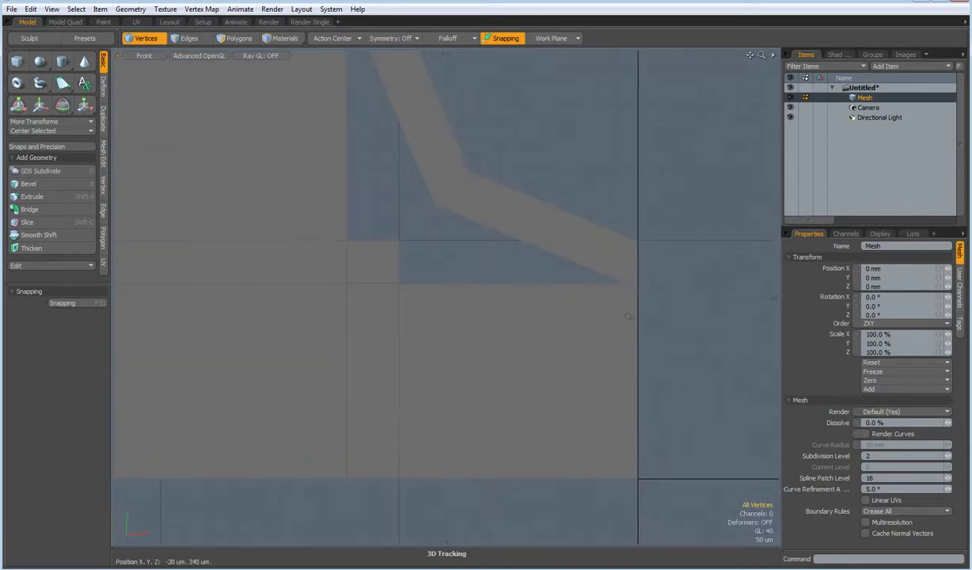
scroll(617, 281, "up", 4)
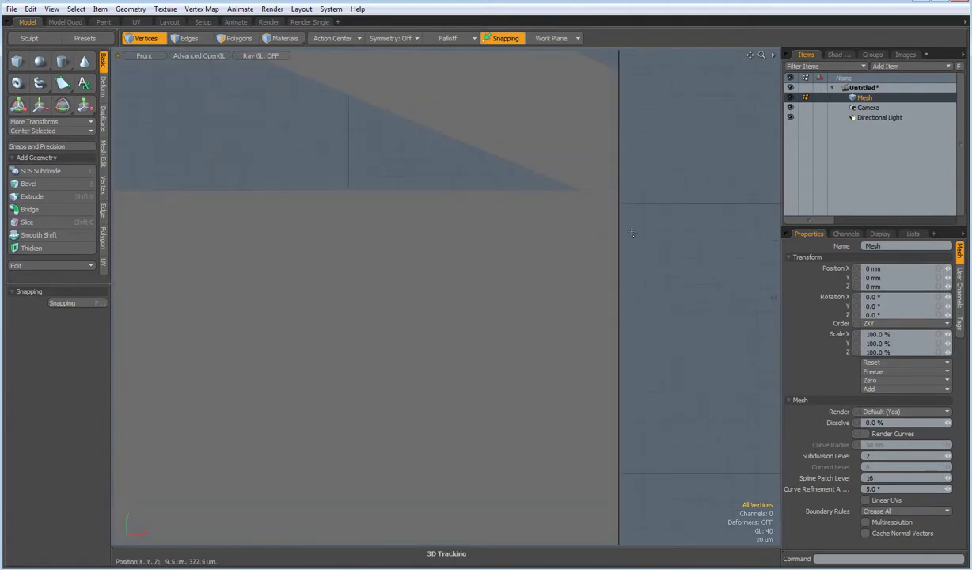
left_click(618, 207)
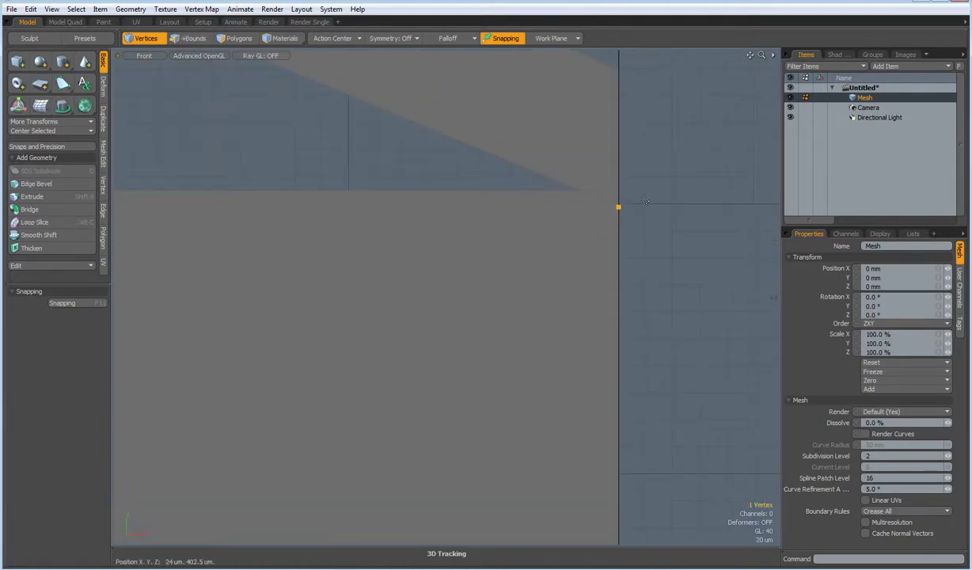
left_click(618, 191, "shift")
key("Home")
Fill the lower gap between the body and ring strip with a polygon made from its four corner vertices.
scroll(664, 247, "down", 4)
left_click_drag(457, 254, 379, 381, "alt")
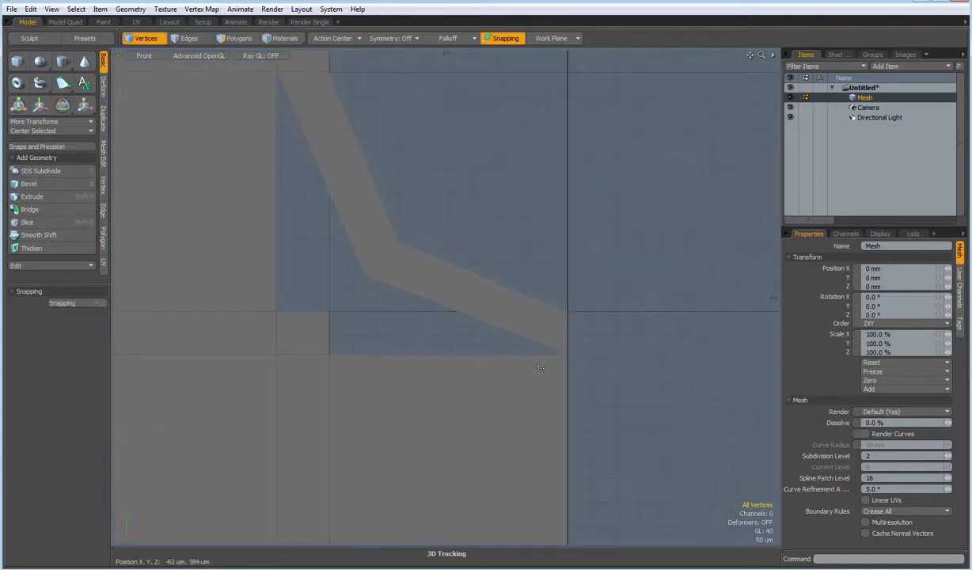
left_click(567, 355)
left_click(329, 354, "shift")
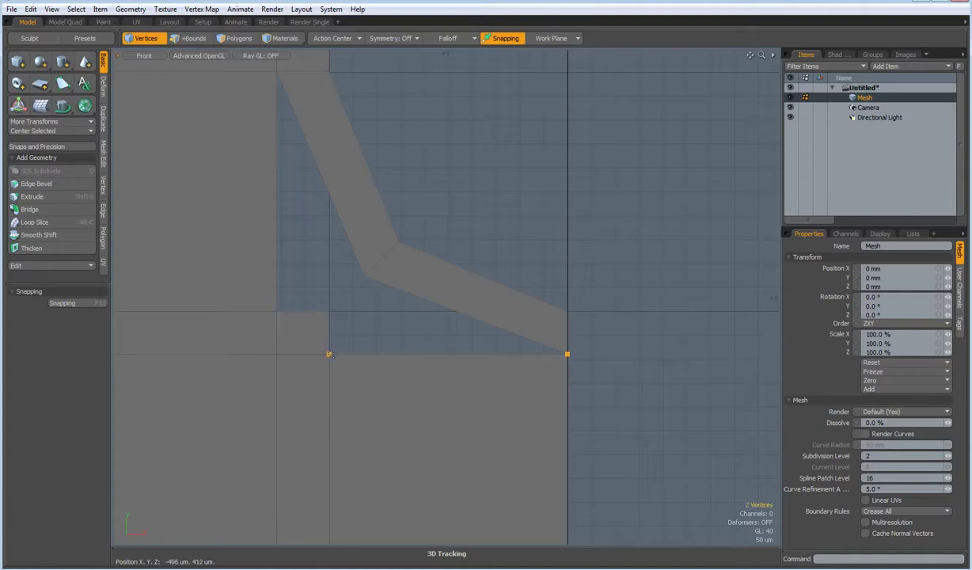
left_click(329, 313, "shift")
left_click(365, 271, "shift")
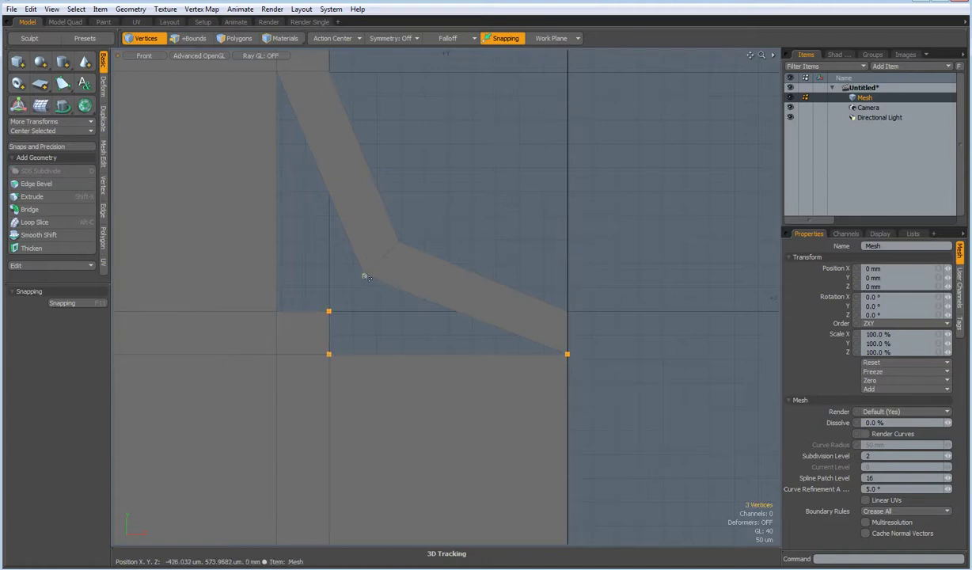
key("p")
left_click(548, 219)
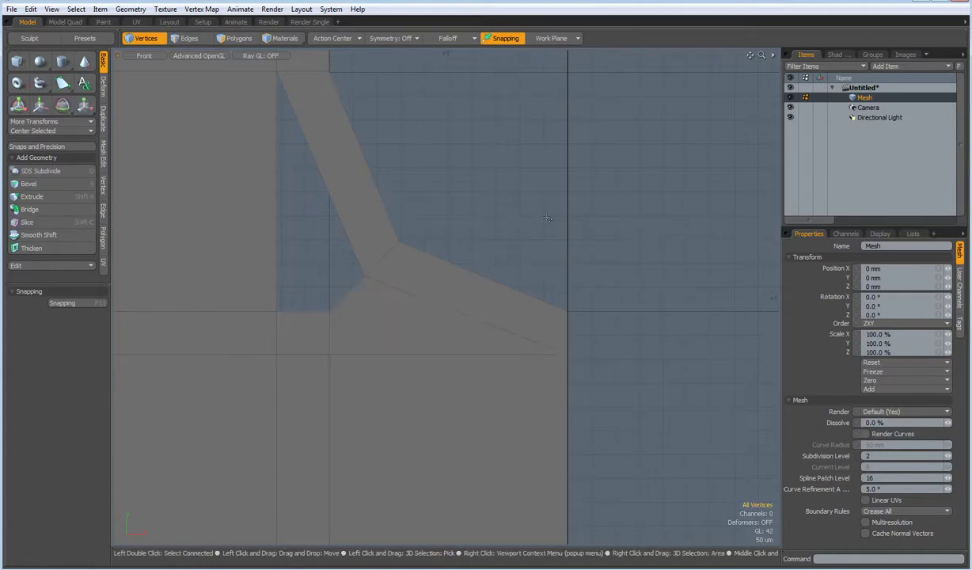
Fill the remaining gap beside the ring strip with a polygon from its border edges.
key("2")
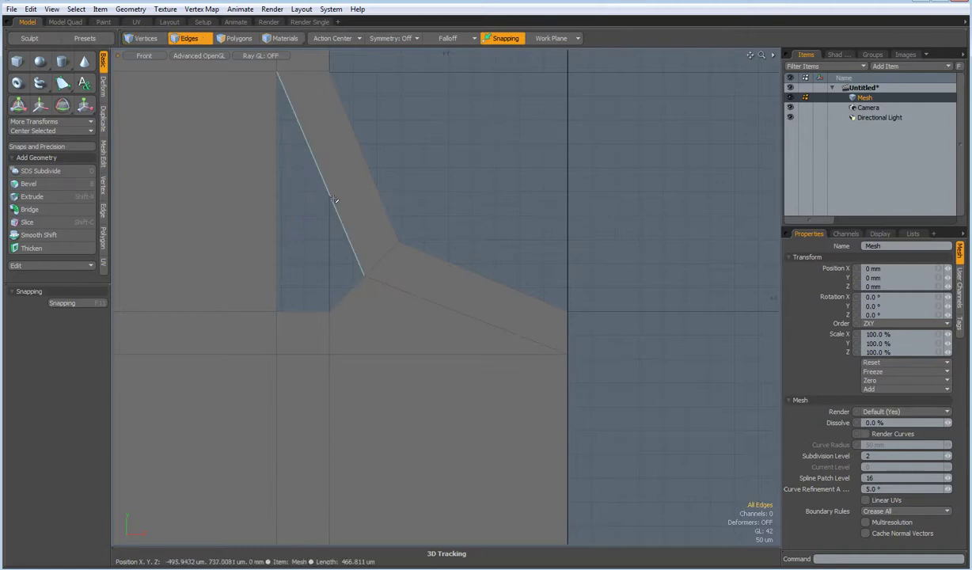
double_click(333, 202)
key("p")
Bridge the straight edges of the separate quarter disc to the facing edges of the body.
scroll(334, 204, "down", 5)
left_click_drag(281, 258, 395, 269, "alt")
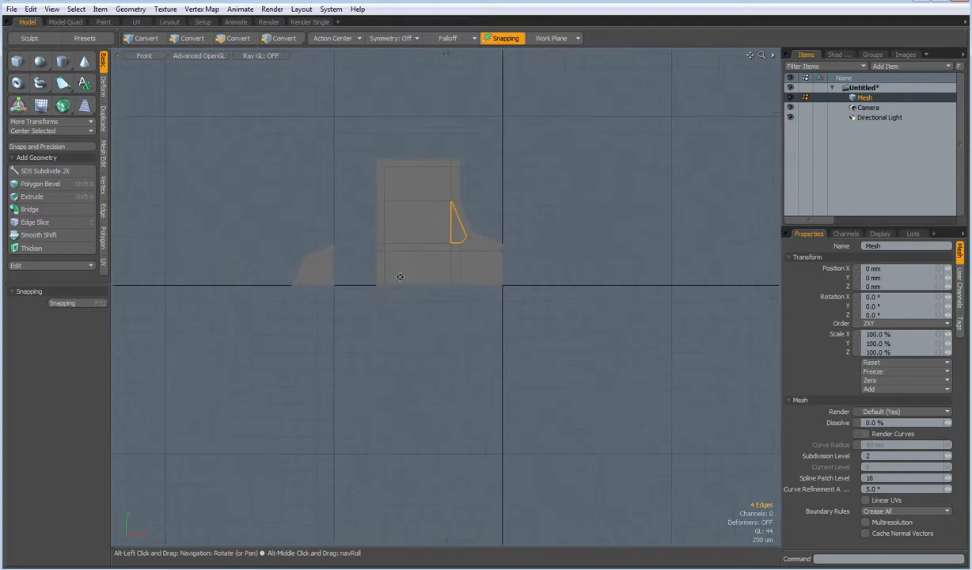
scroll(375, 228, "up", 2)
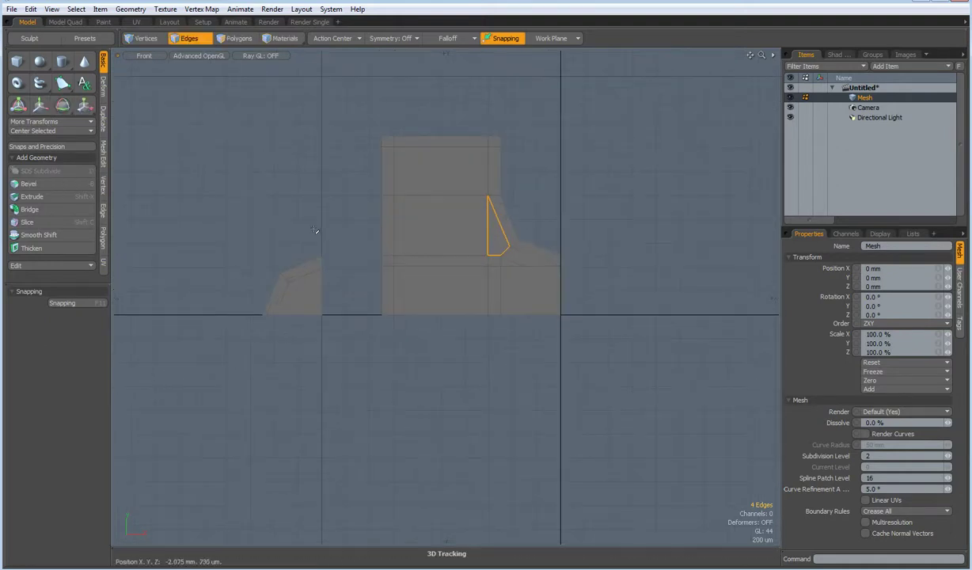
right_click_drag(314, 248, 391, 400)
left_click(102, 210)
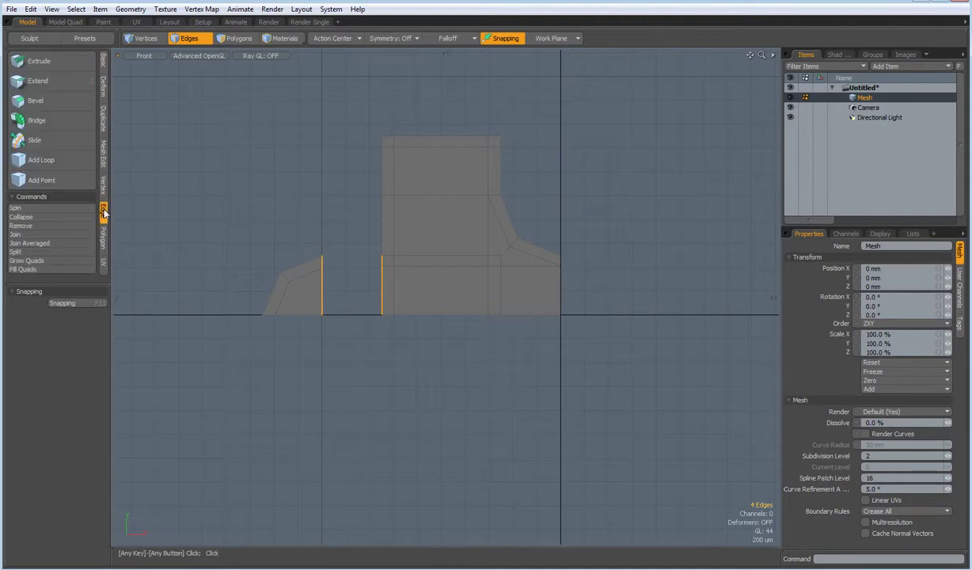
left_click(37, 121)
key("Escape")
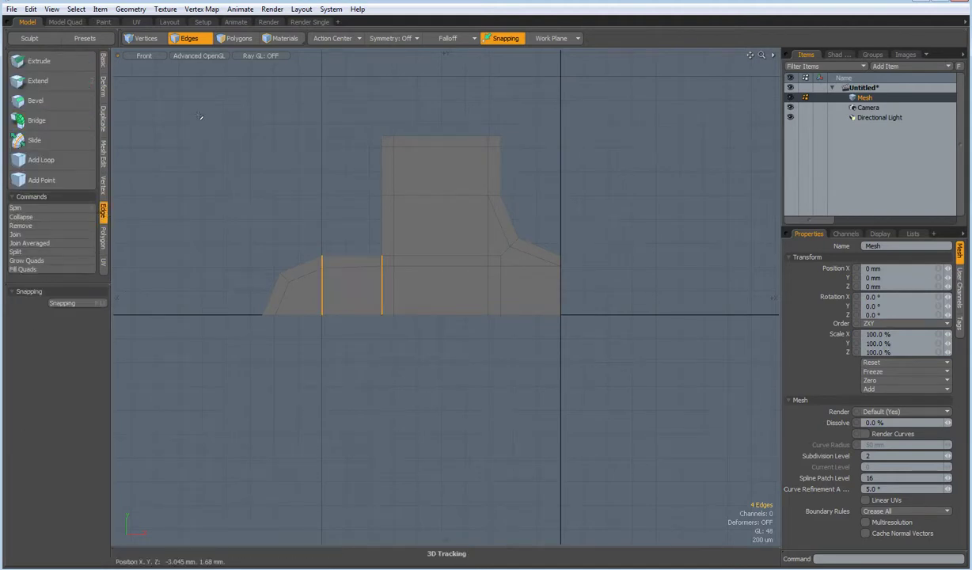
key("Escape")
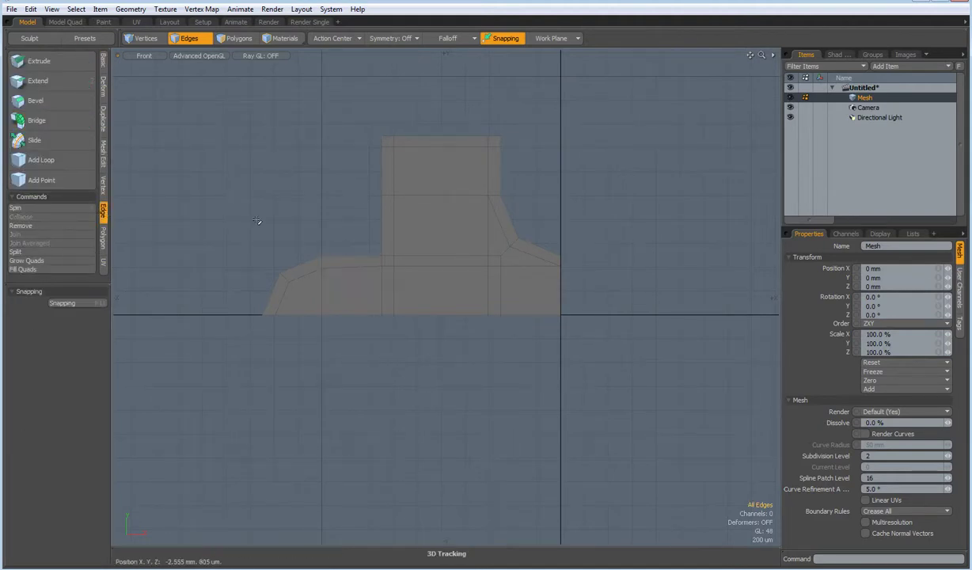
Loop-slice the body vertically down its middle with one uniform cut at 50%.
left_click(444, 194)
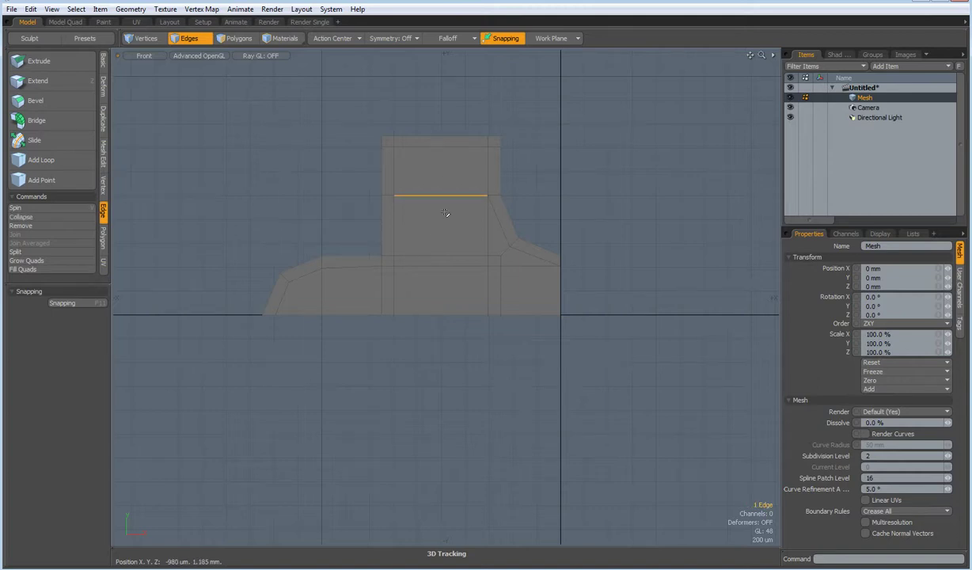
key("alt+c")
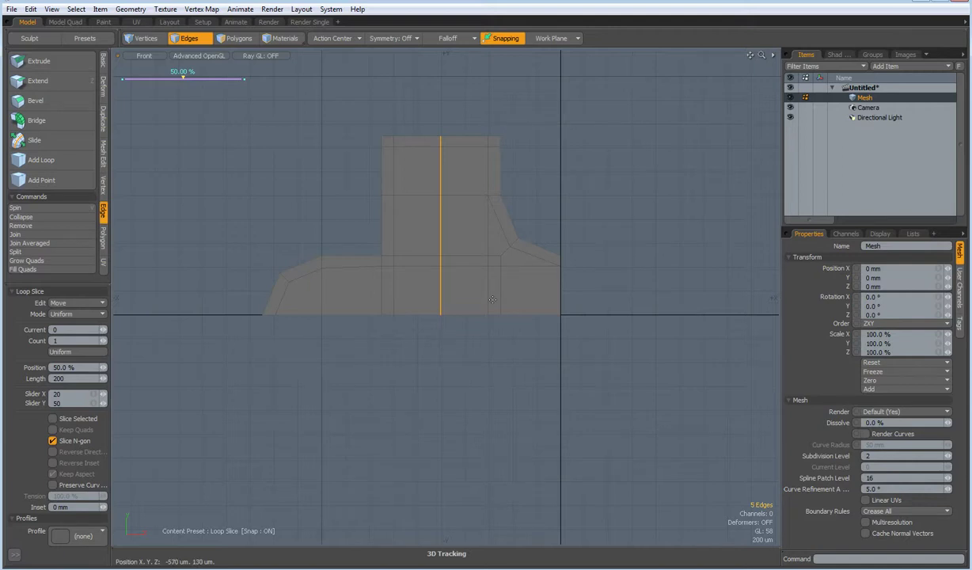
scroll(484, 287, "up", 2)
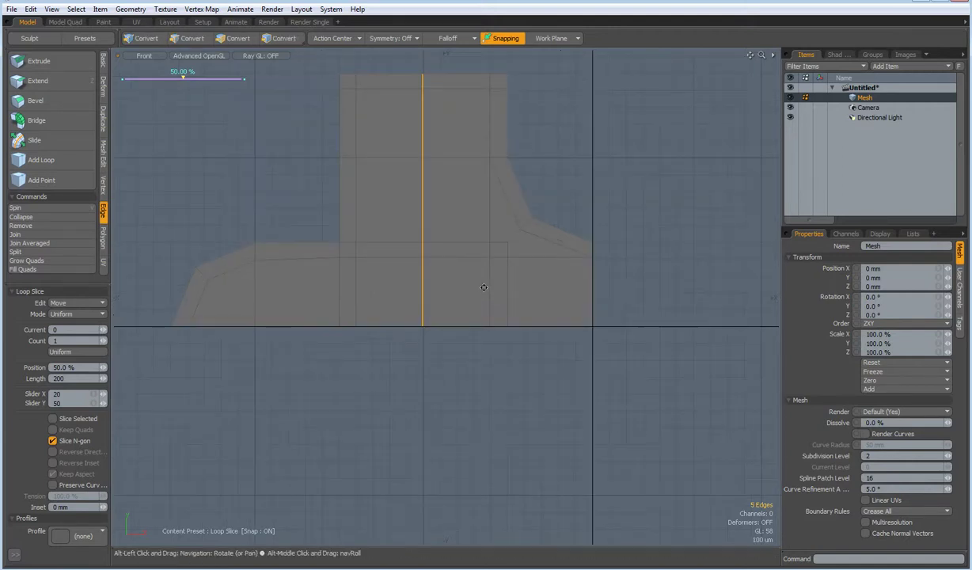
left_click_drag(473, 277, 453, 327, "alt+shift")
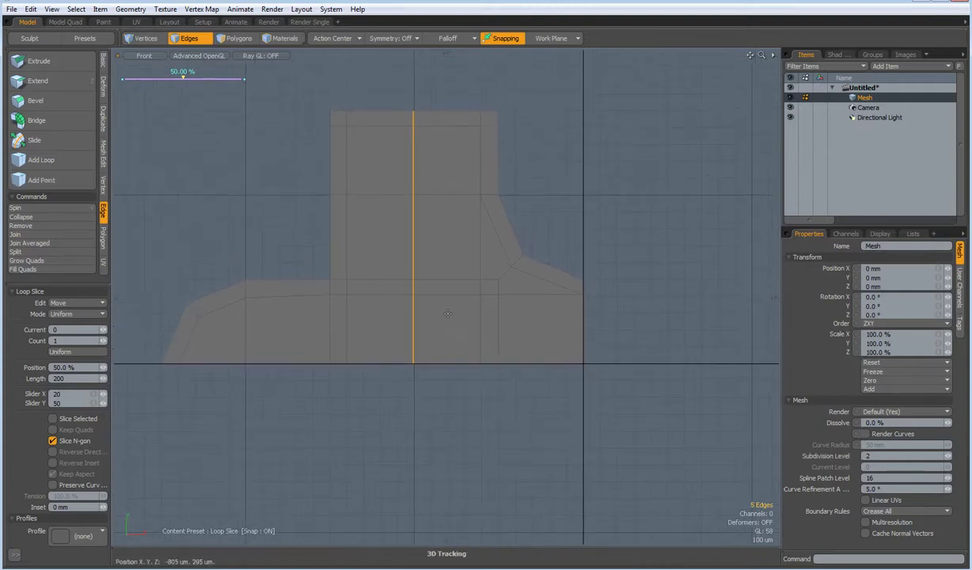
Bevel the new central edge loop with an inset of about 134 um and clear the selection.
key("b")
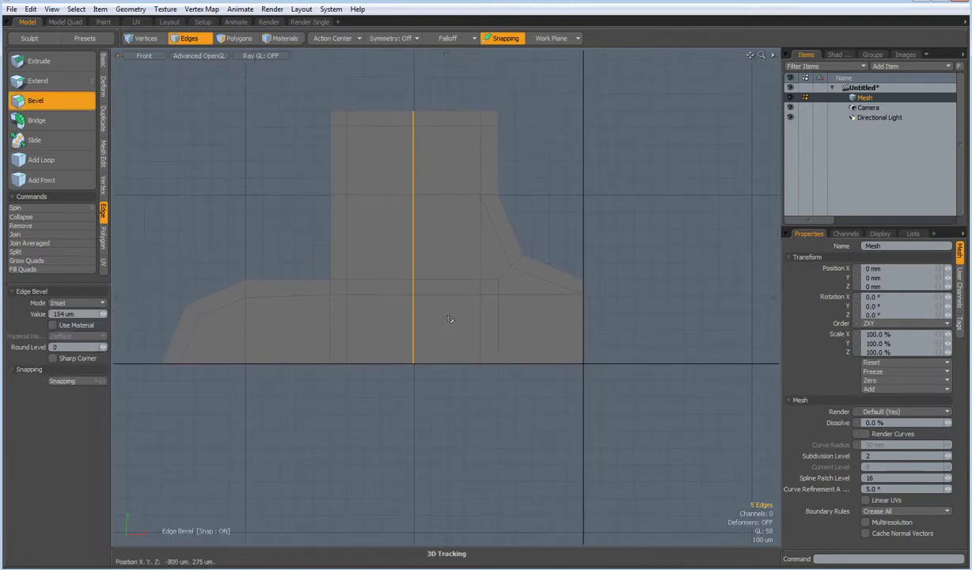
left_click_drag(449, 321, 464, 285)
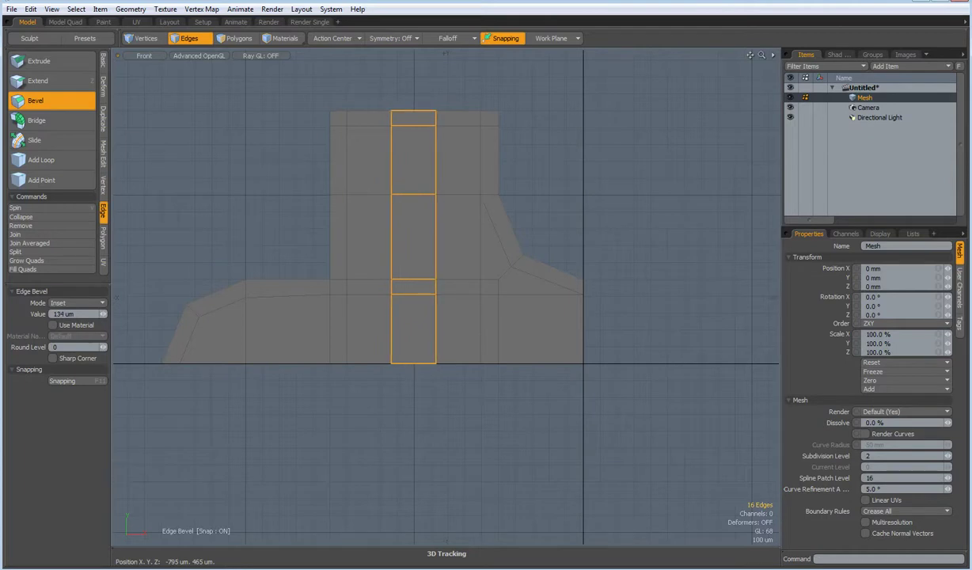
key("q")
left_click(623, 191)
Loop-slice the body's upper row horizontally and the row below it, carrying that cut around the socket curve.
left_click(347, 161)
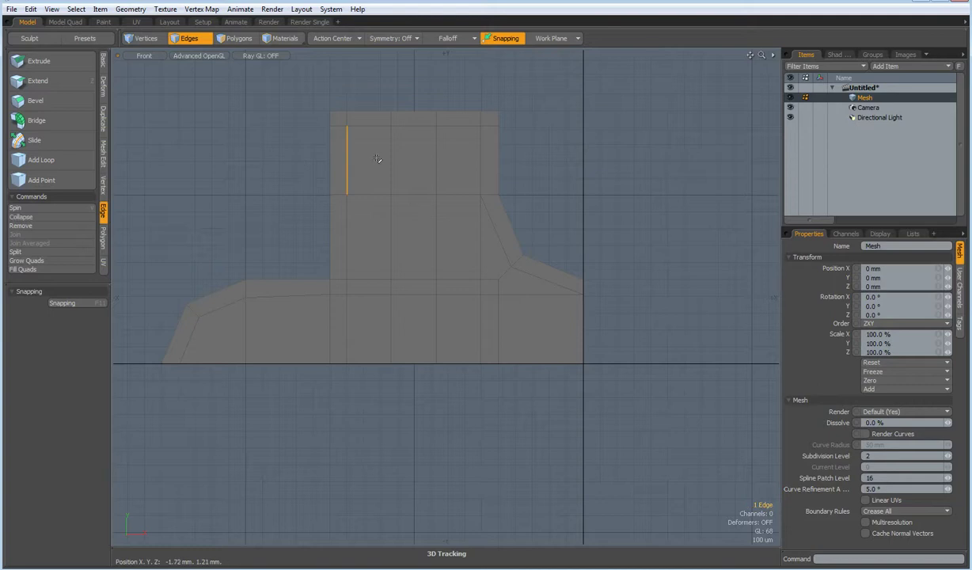
key("alt+c")
left_click(377, 160)
key("q")
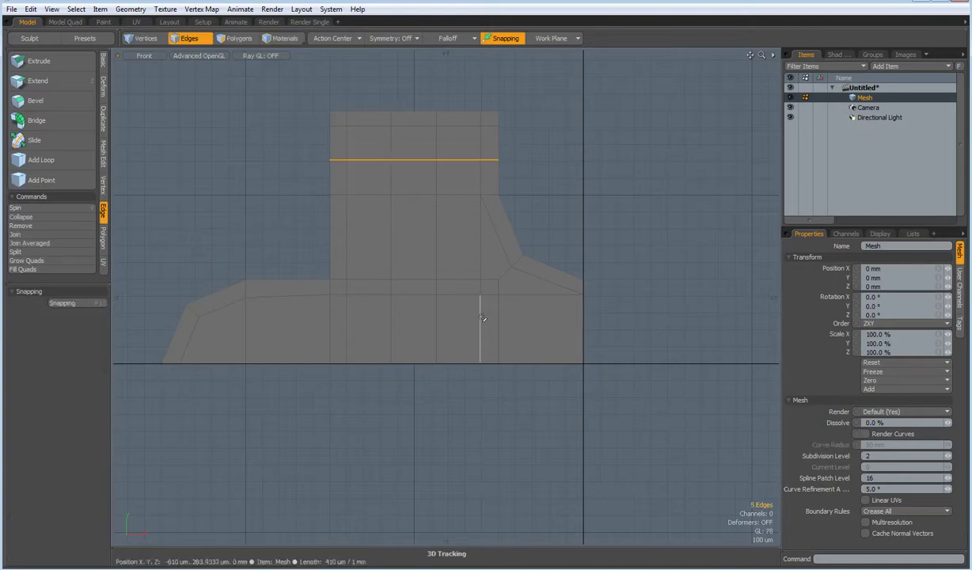
left_click(330, 237)
left_click(347, 237, "shift")
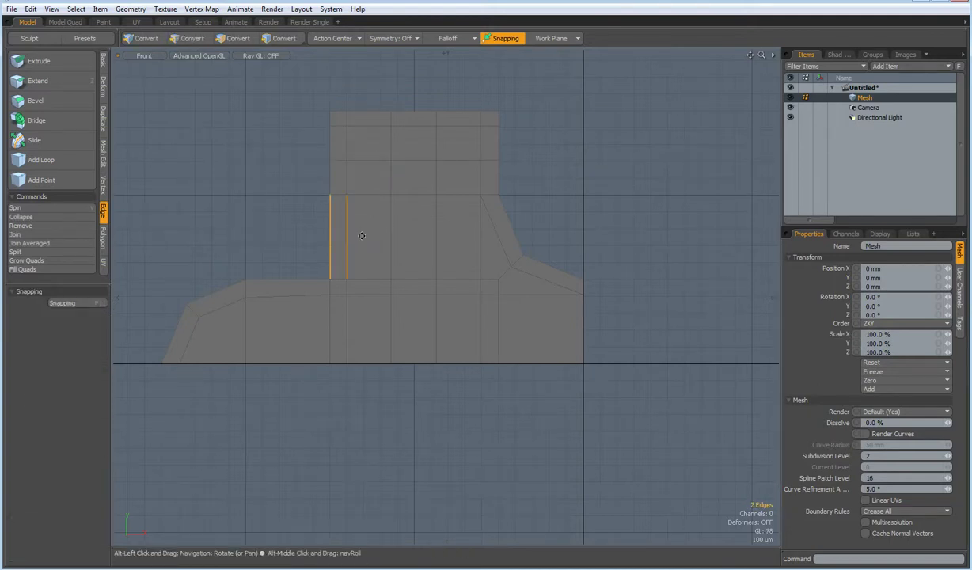
key("alt+c")
key("space")
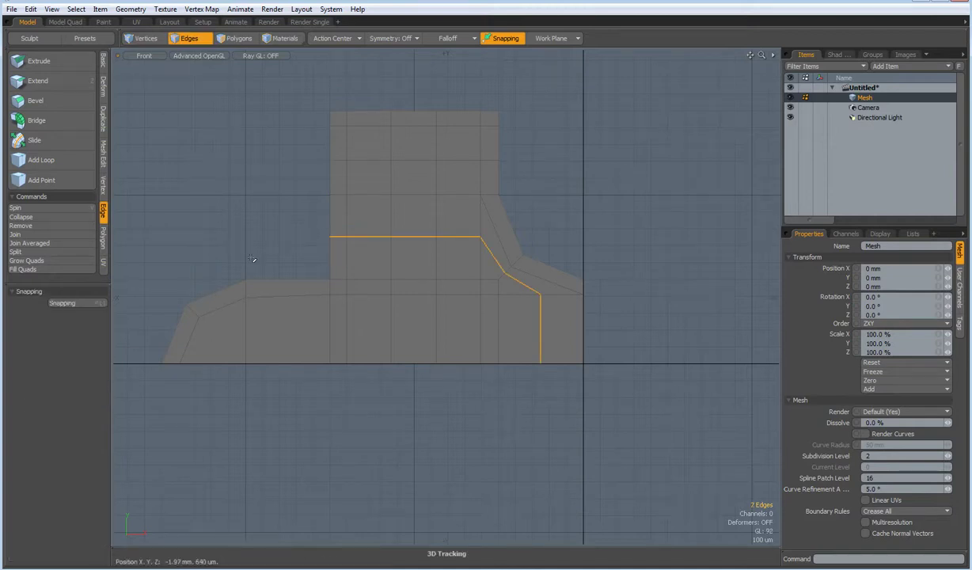
Loop-slice the tab's straight part vertically and the bottom row horizontally across the body.
left_click(286, 280)
left_click(286, 296, "shift")
key("alt+c")
key("space")
left_click_drag(592, 338, 525, 336)
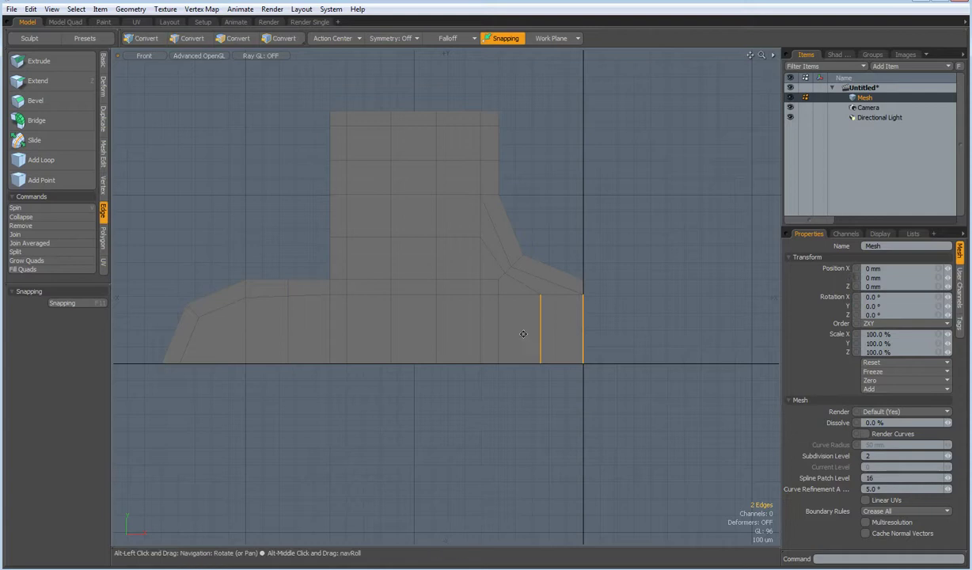
key("alt+c")
key("space")
Delete the two loop edges at the tab's rounded end and edge-slice from the loop's end to the inner corner vertex.
left_click(218, 345)
left_click(181, 337, "shift")
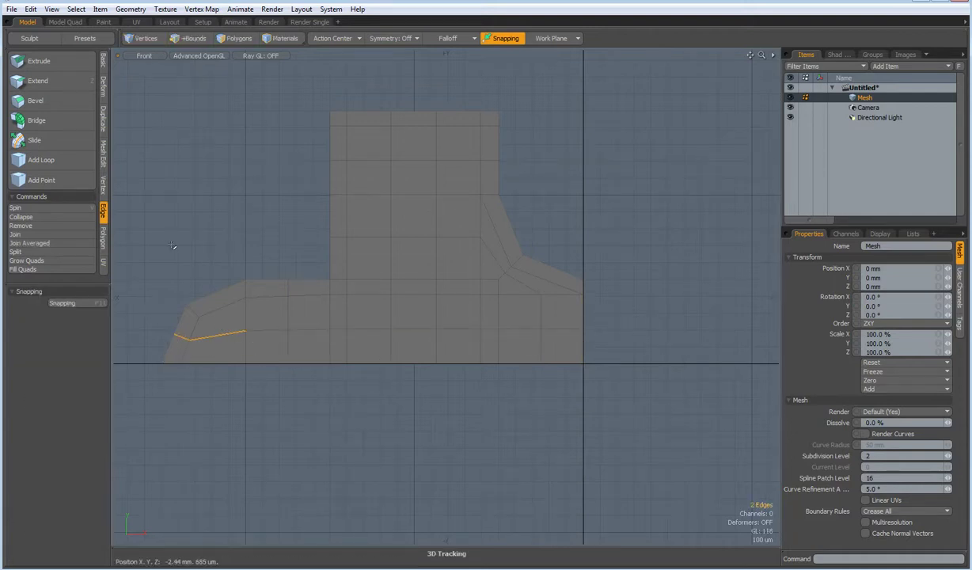
key("BackSpace")
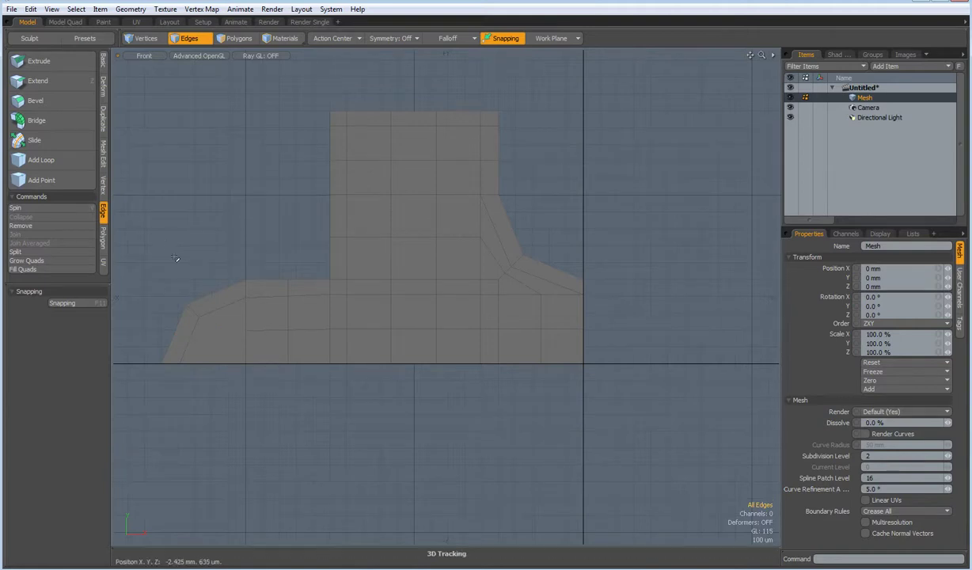
key("alt+c")
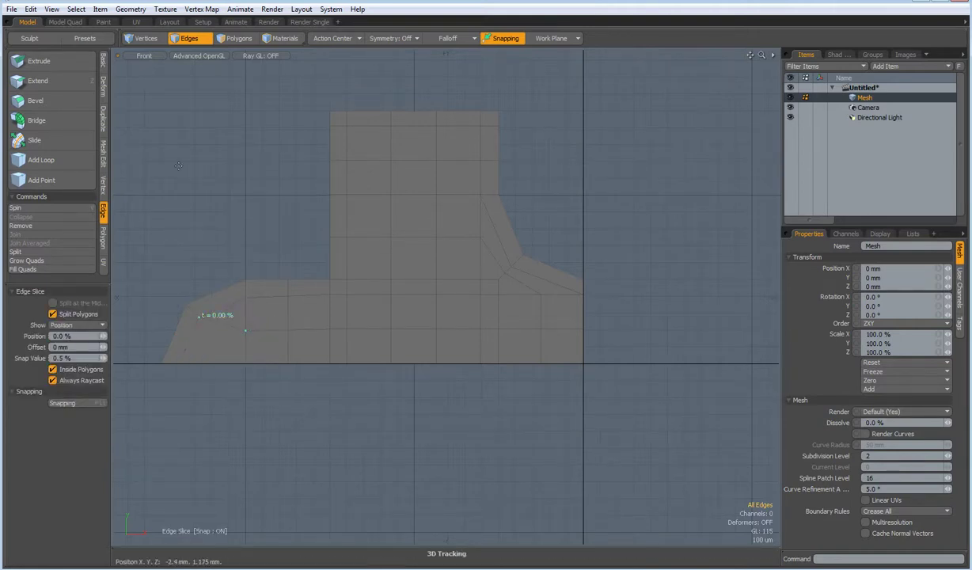
key("space")
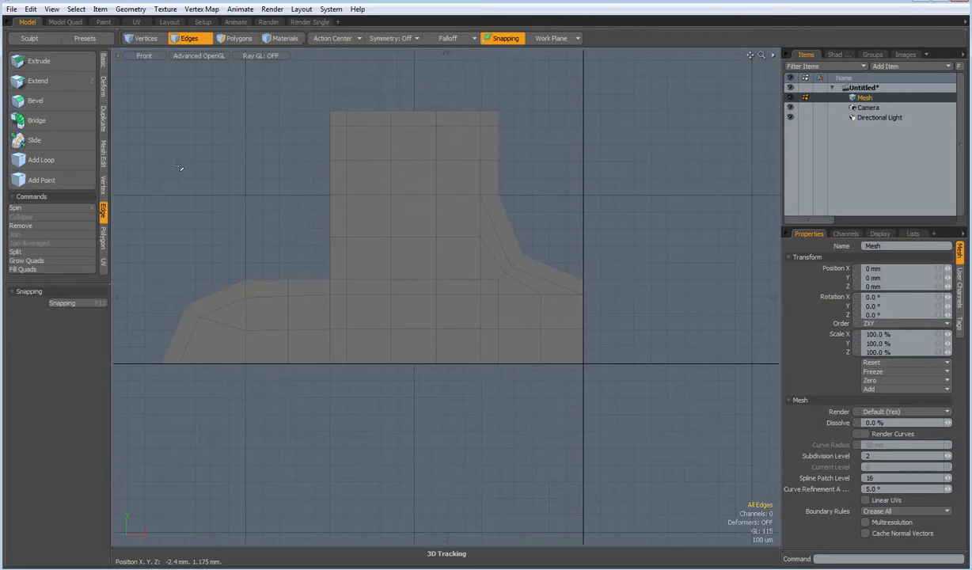
Preview the mesh subdivided and sharpen the inner corner between tab and body by weighting its two edges with the Edge Weight Tool.
key("Tab")
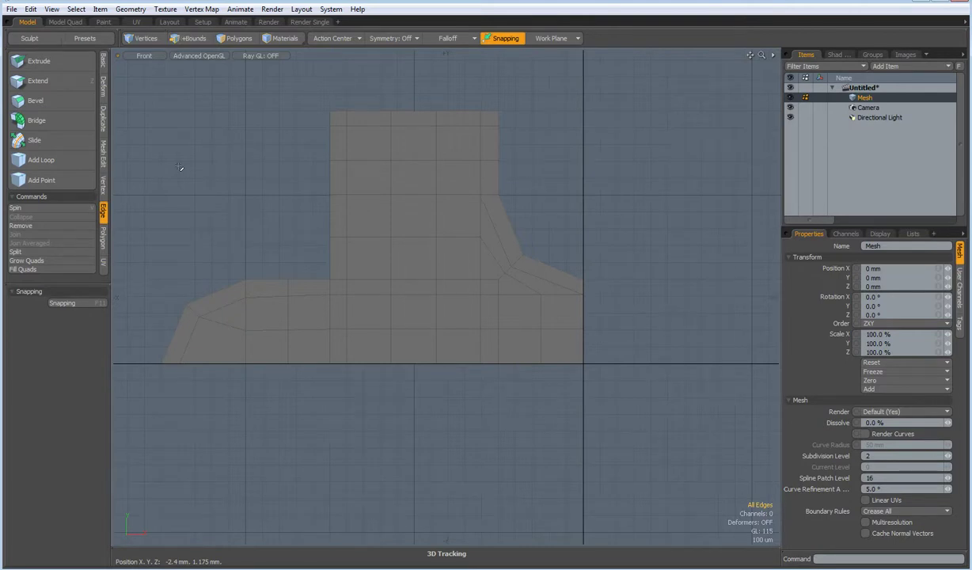
left_click(325, 286)
left_click(338, 275, "shift")
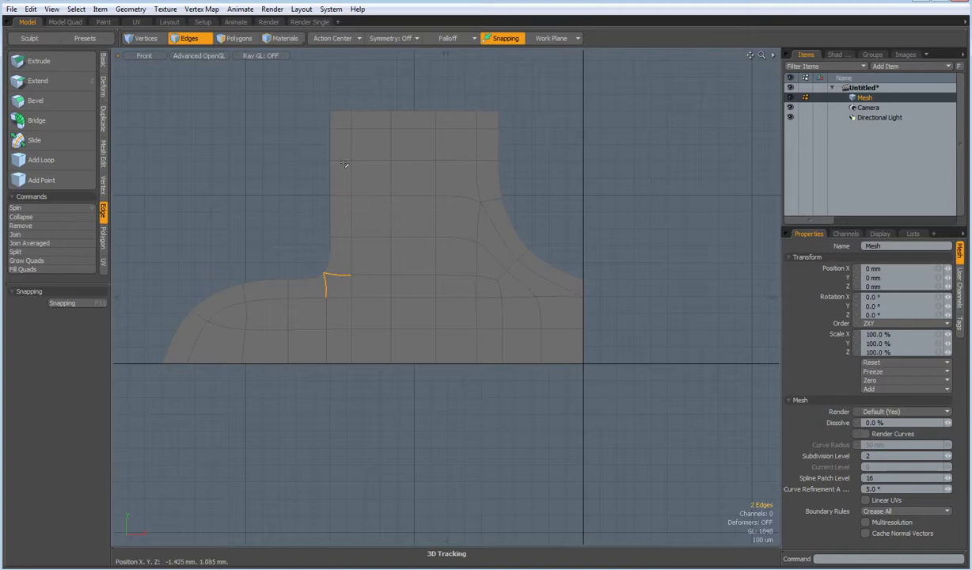
left_click(201, 9)
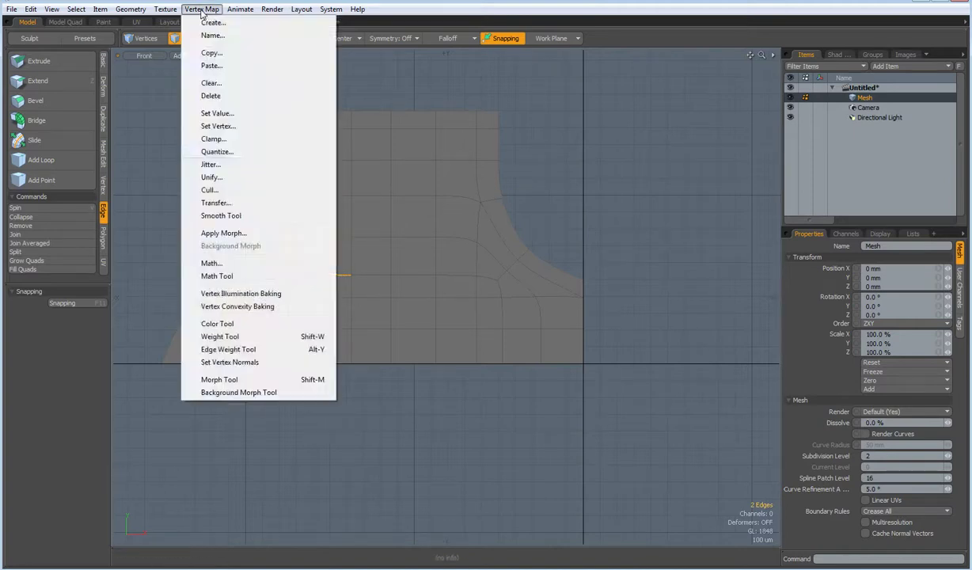
left_click(219, 351)
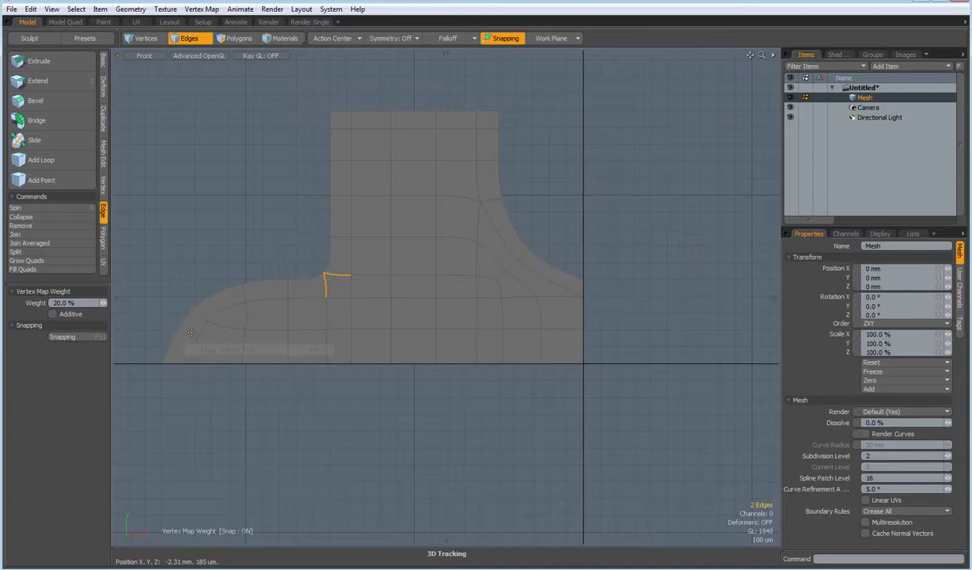
key("space")
left_click(179, 237)
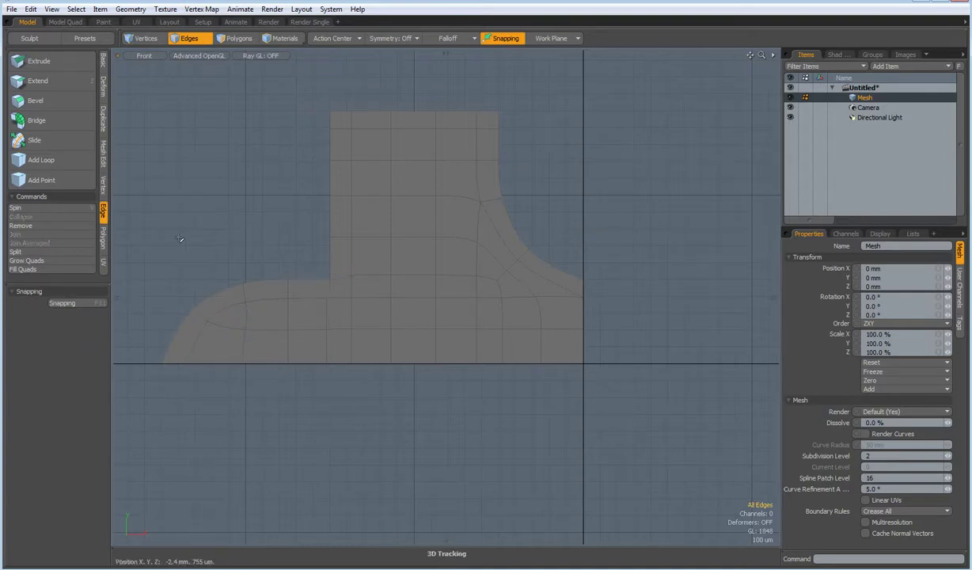
key("Tab")
Mirror the quarter piece across the X axis and mirror the result across the Y axis.
left_click(104, 120)
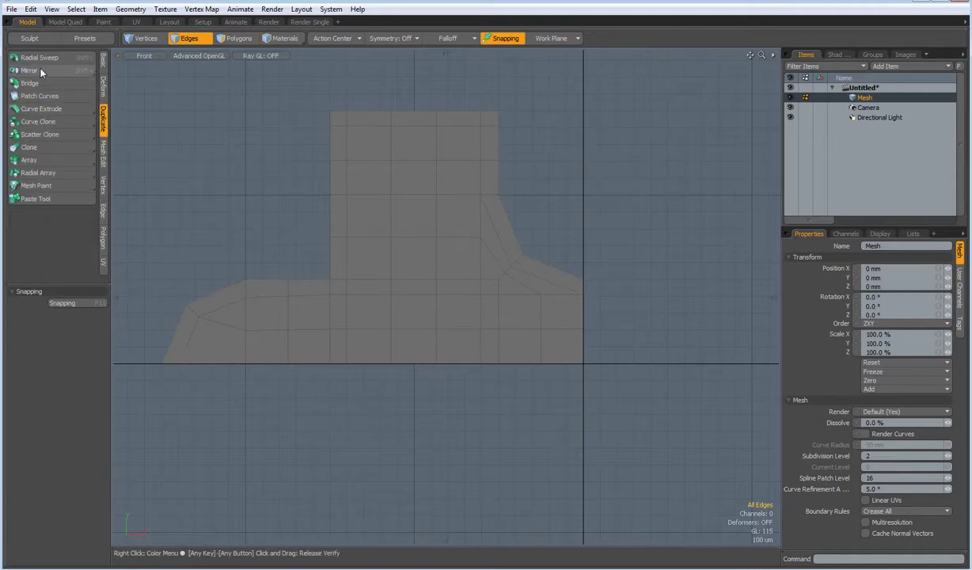
left_click(40, 70)
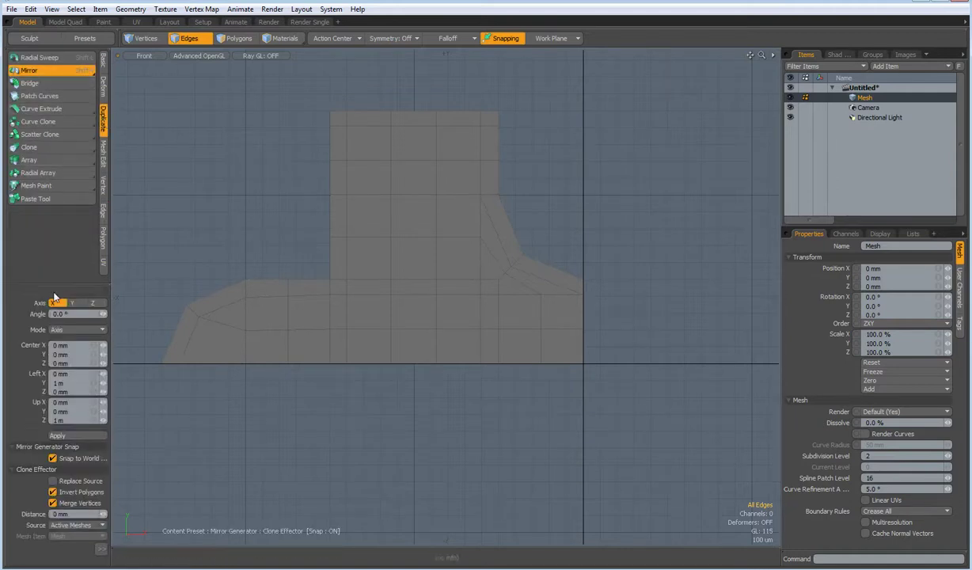
left_click(67, 436)
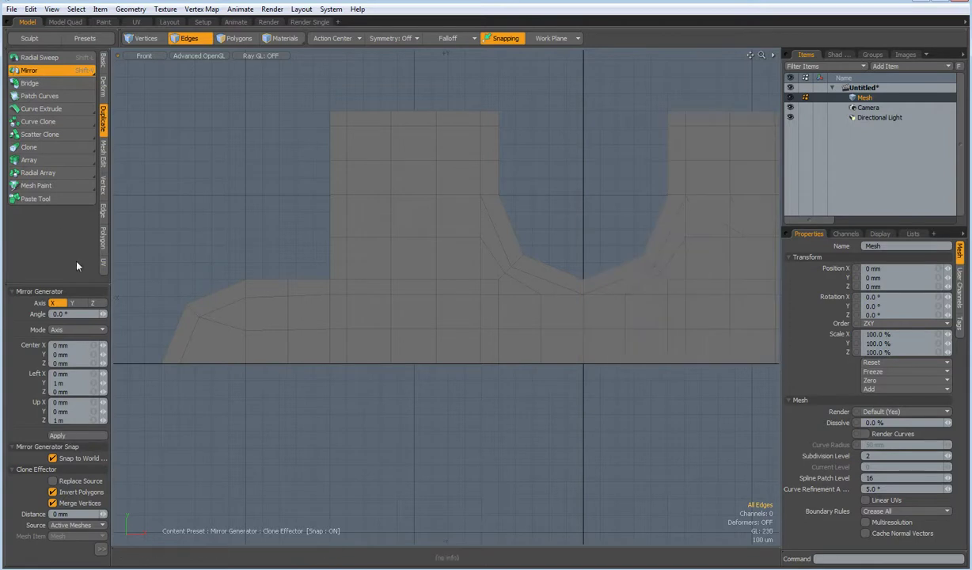
left_click(74, 304)
left_click(72, 436)
scroll(392, 347, "down", 3)
left_click_drag(470, 407, 406, 293, "alt")
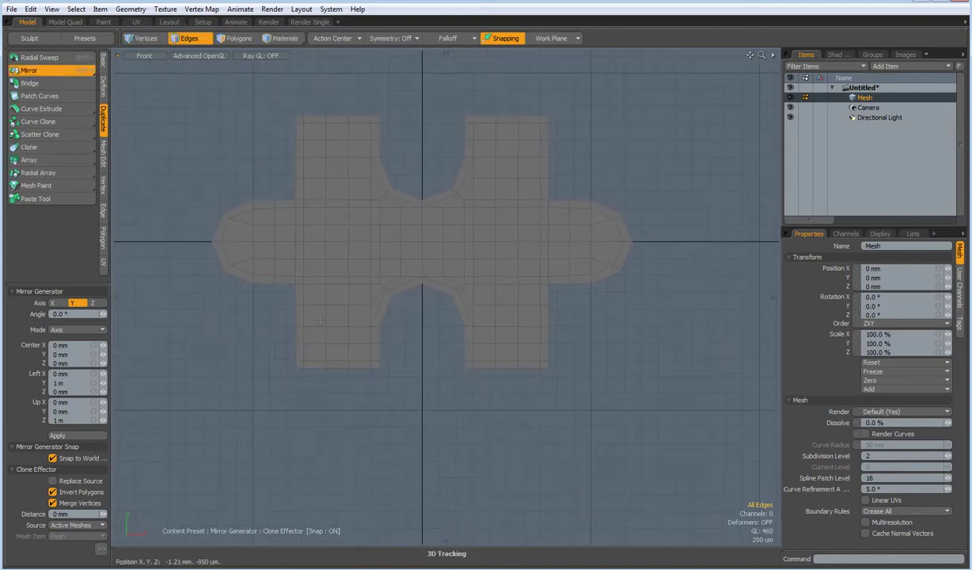
Merge the coincident vertices along the mirror seams with the default merge settings.
left_click(103, 186)
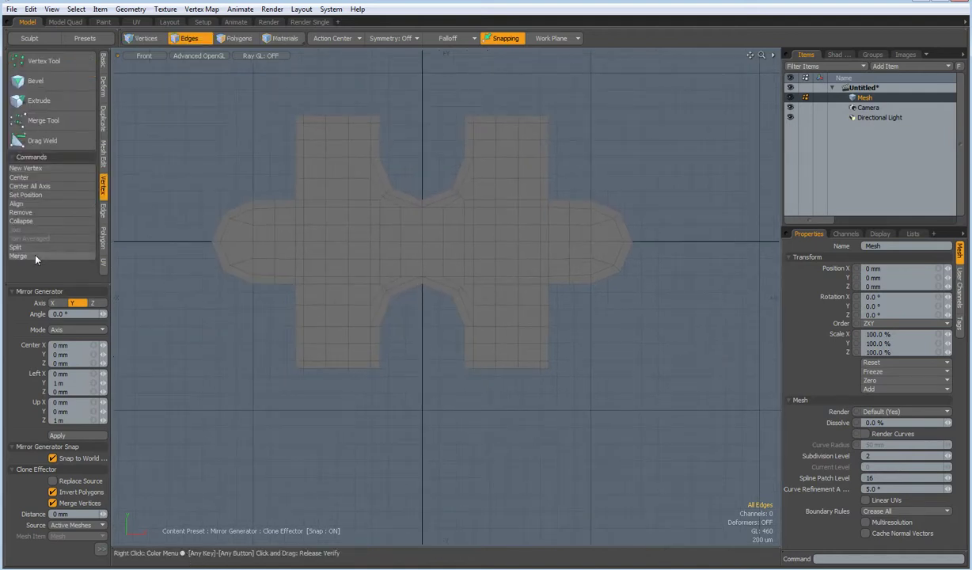
left_click(33, 257)
key("Return")
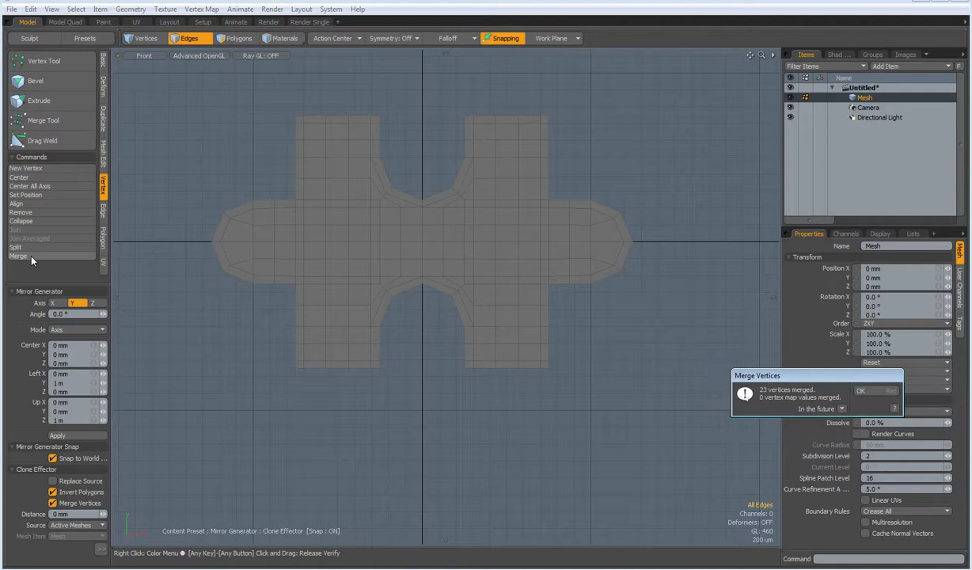
key("Return")
key("Tab")
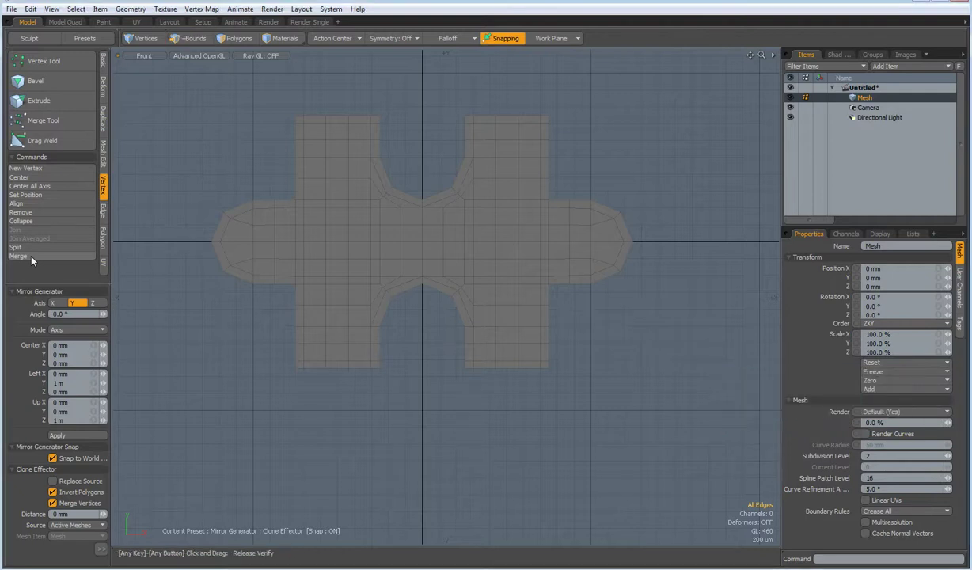
Assign a material named Horizontal to the whole puzzle piece.
key("m")
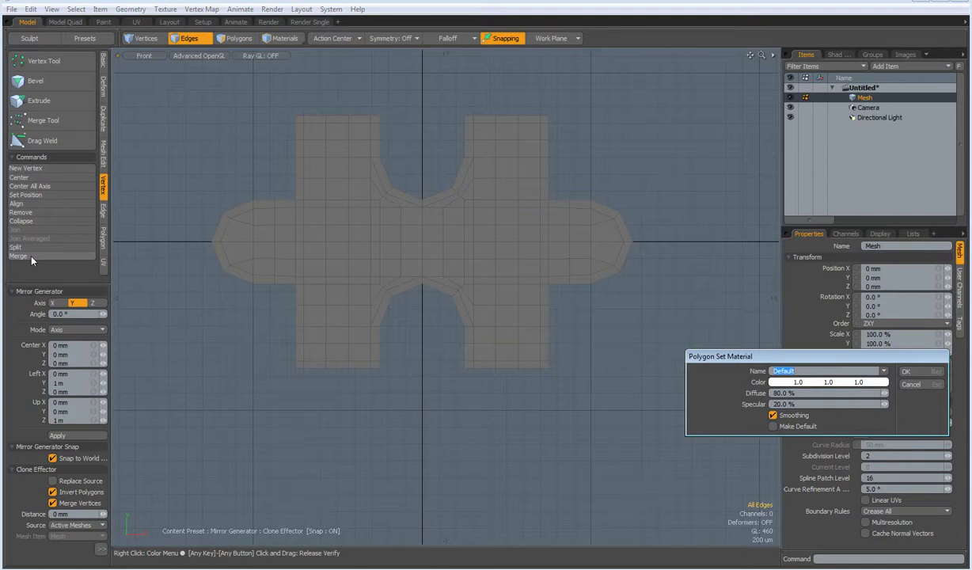
type("Horizontal")
key("Return")
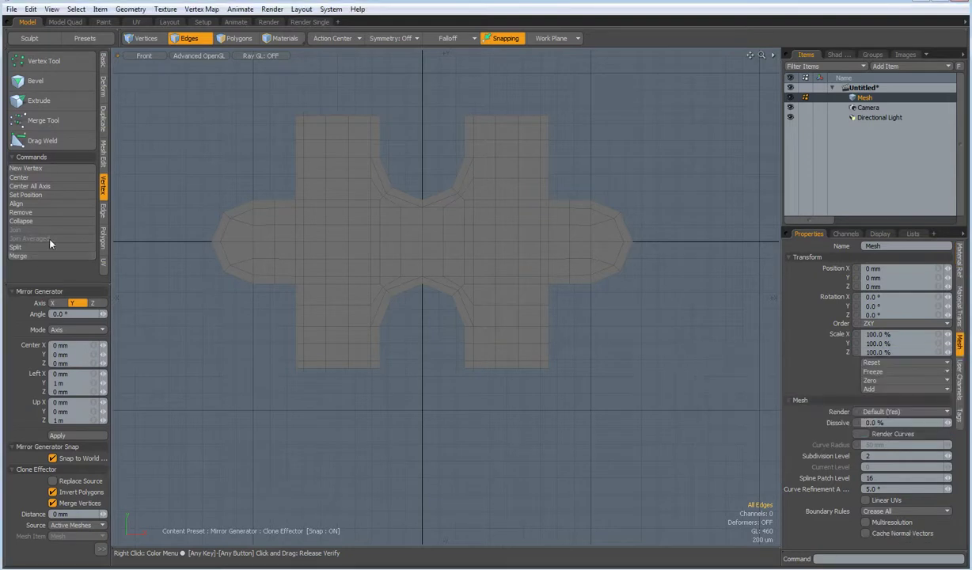
Select all the piece's polygons, duplicate them in place and rotate the copy -90° about Z.
key("3")
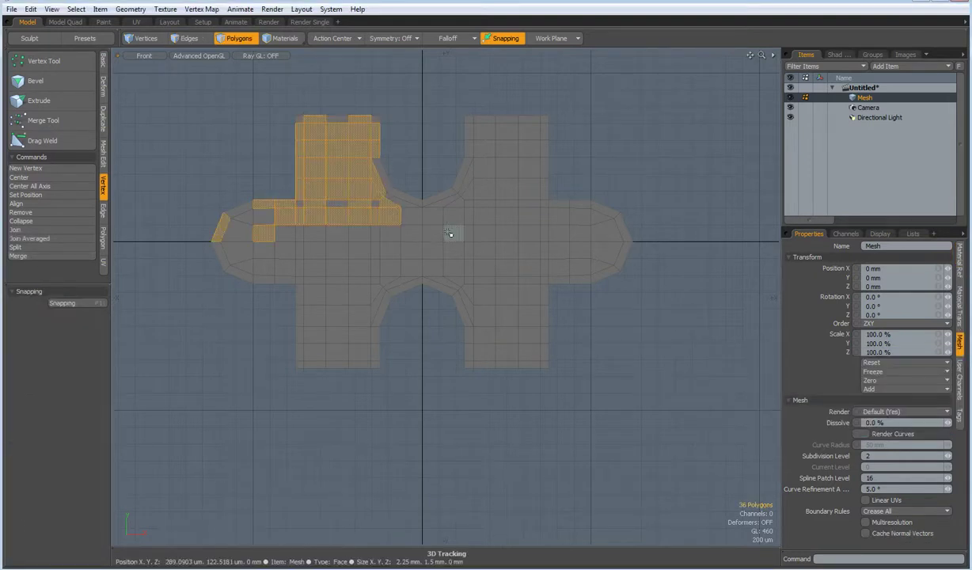
double_click(448, 235)
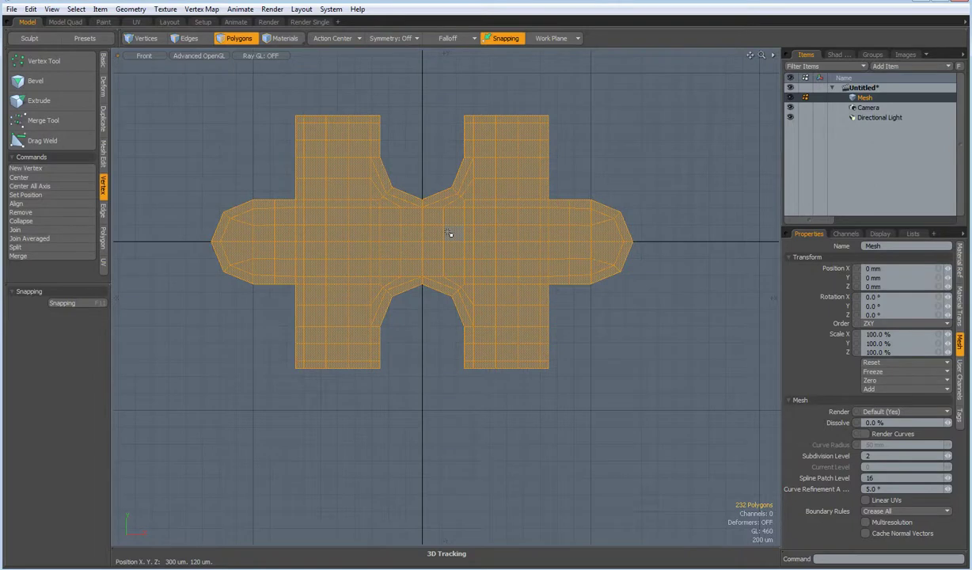
key("e")
left_click_drag(465, 188, 480, 284)
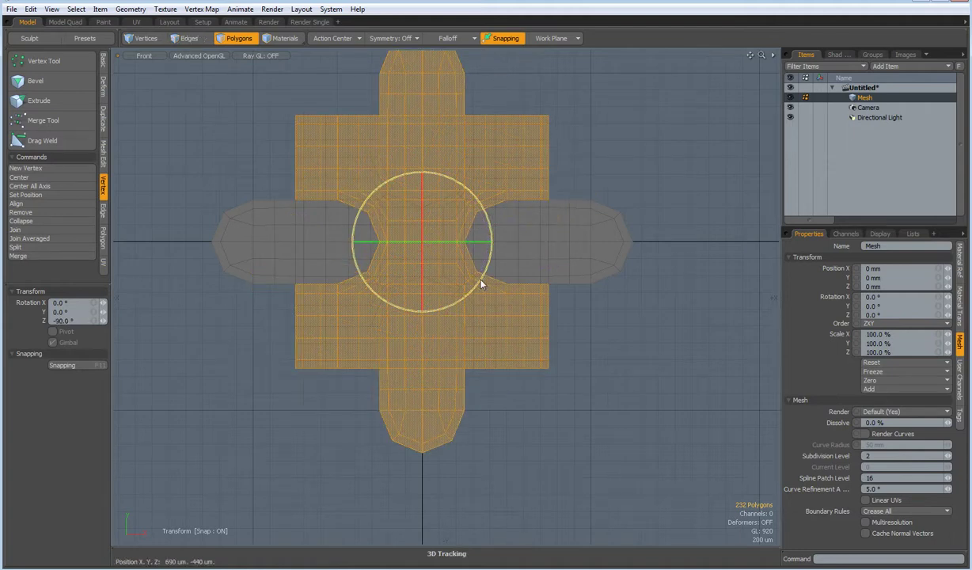
Move the rotated copy along X and set its X offset to 3 mm.
key("w")
left_click_drag(483, 242, 740, 242)
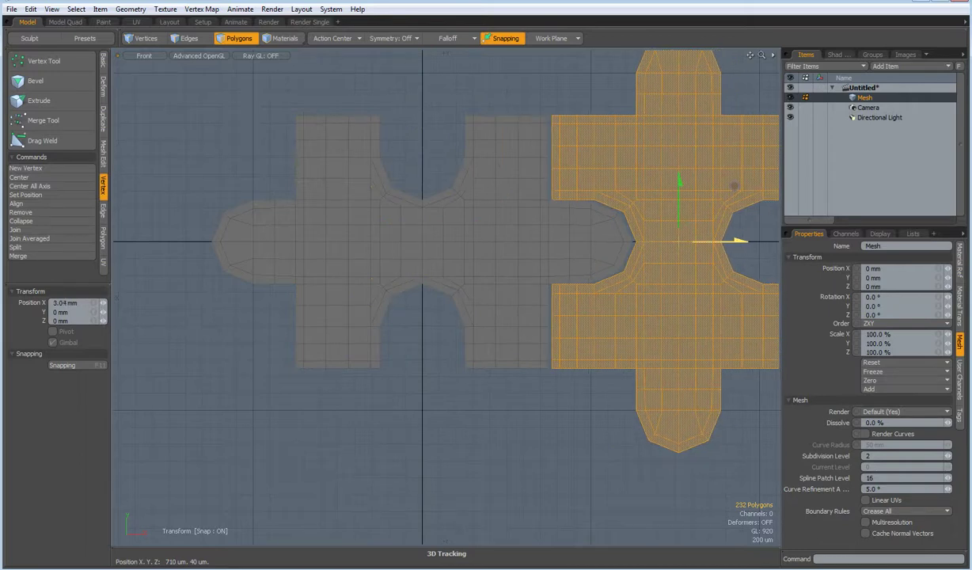
left_click(79, 303)
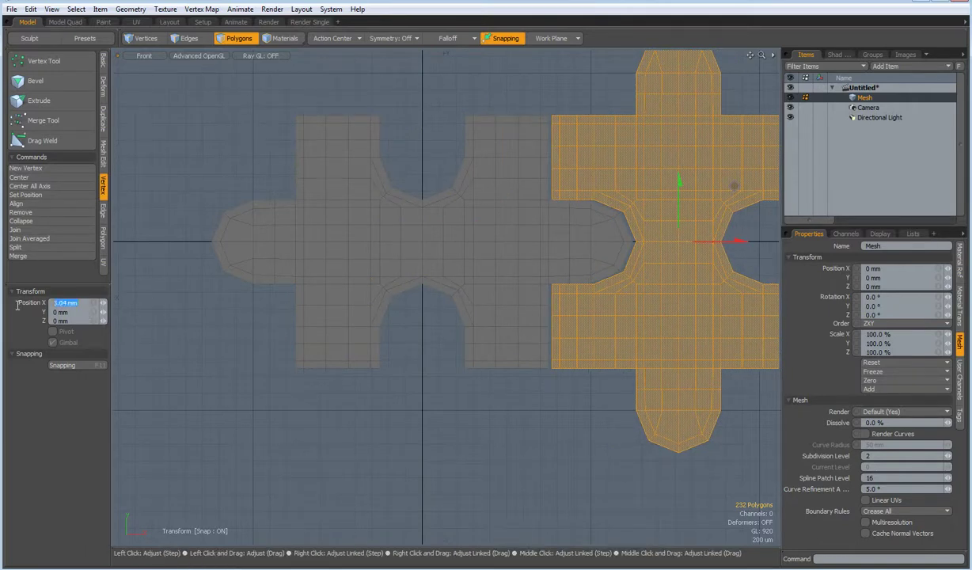
type("3")
key("Return")
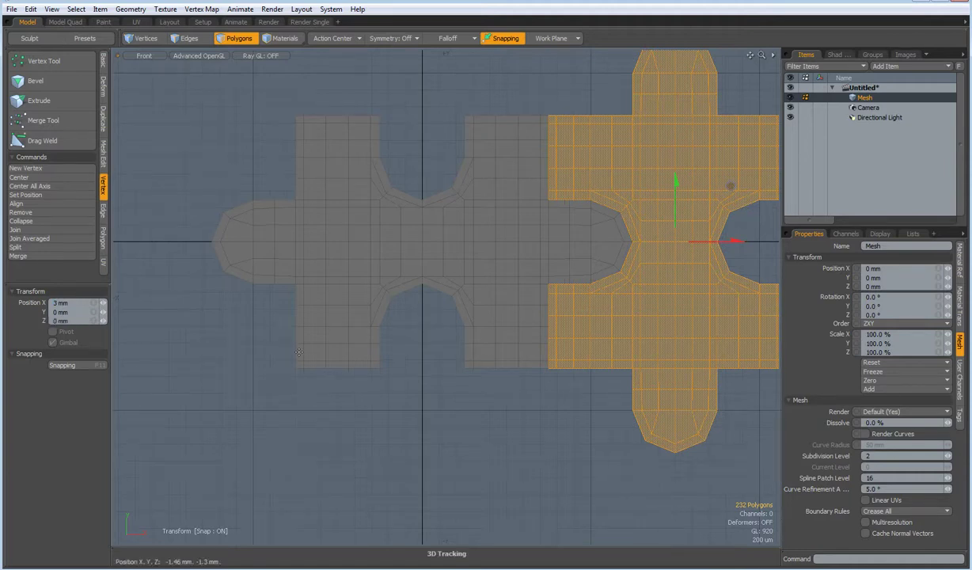
Assign a separate material named V to the rotated puzzle piece and clear the selection.
scroll(304, 353, "down", 2)
left_click_drag(345, 419, 278, 460, "alt")
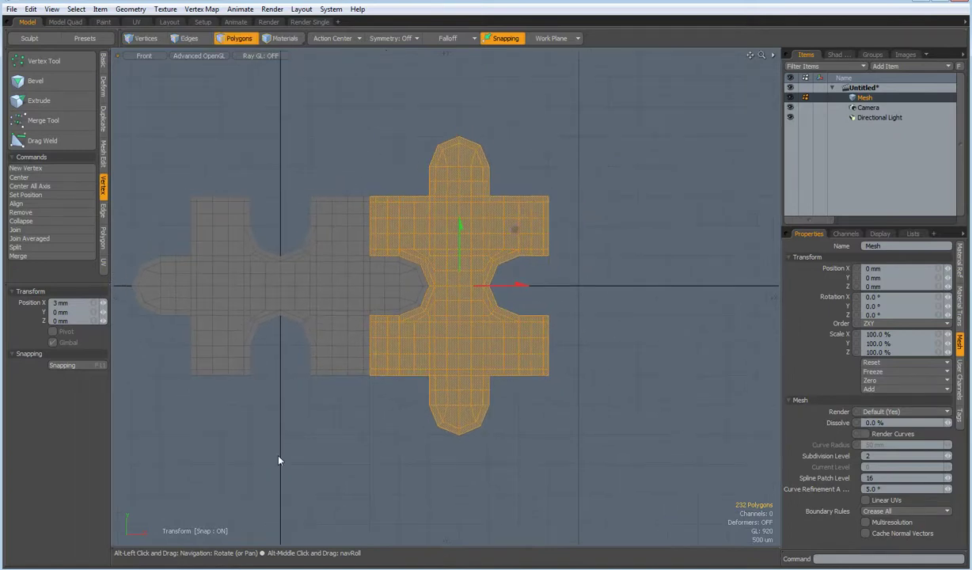
key("m")
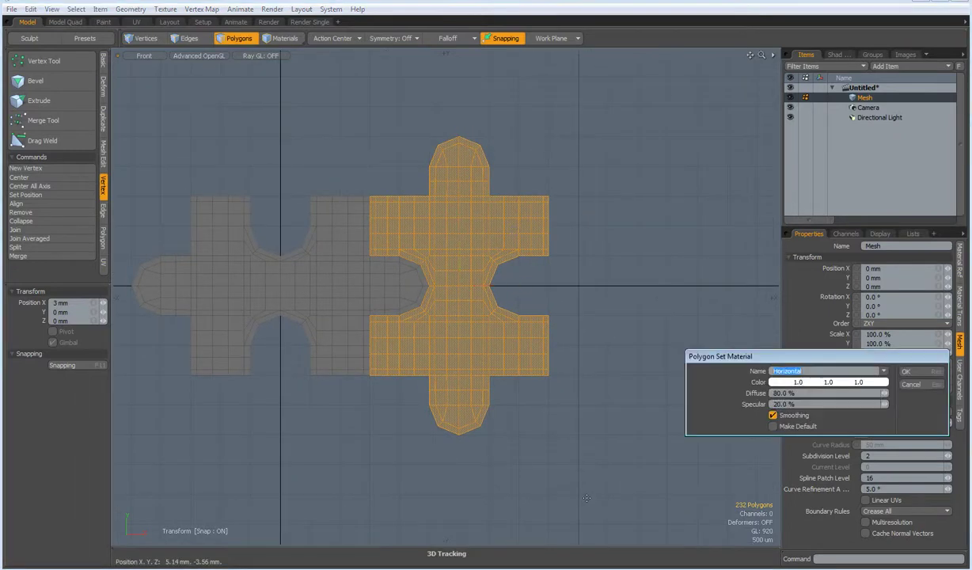
type("V")
key("Return")
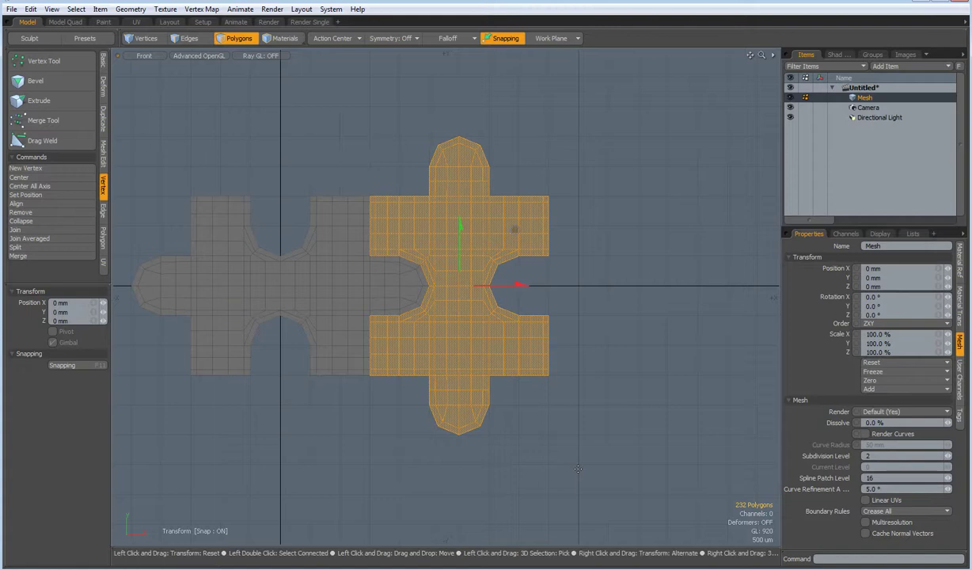
key("space")
left_click(641, 299)
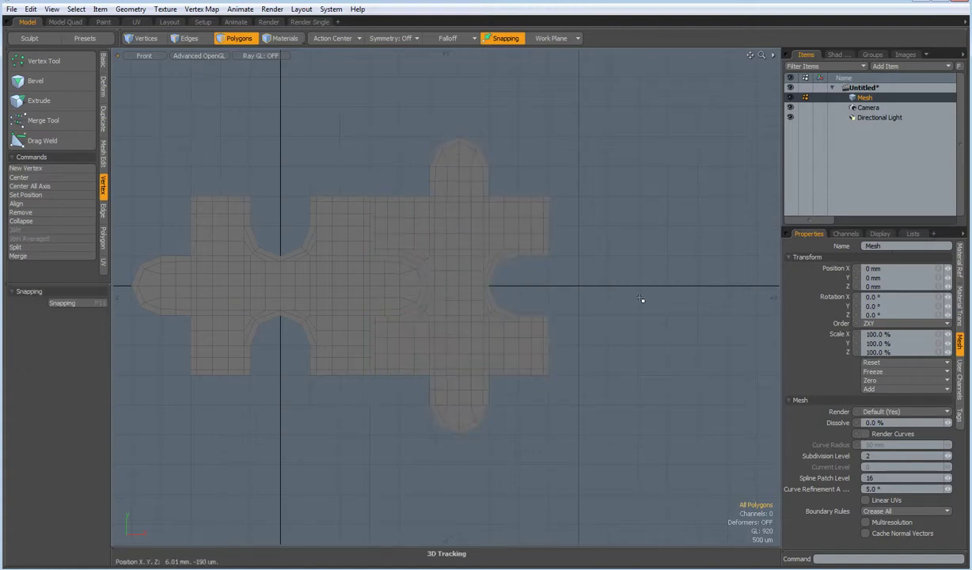
Clone the pair of puzzle pieces 5 times in a row with an X offset of 6 mm.
left_click(104, 121)
left_click(29, 148)
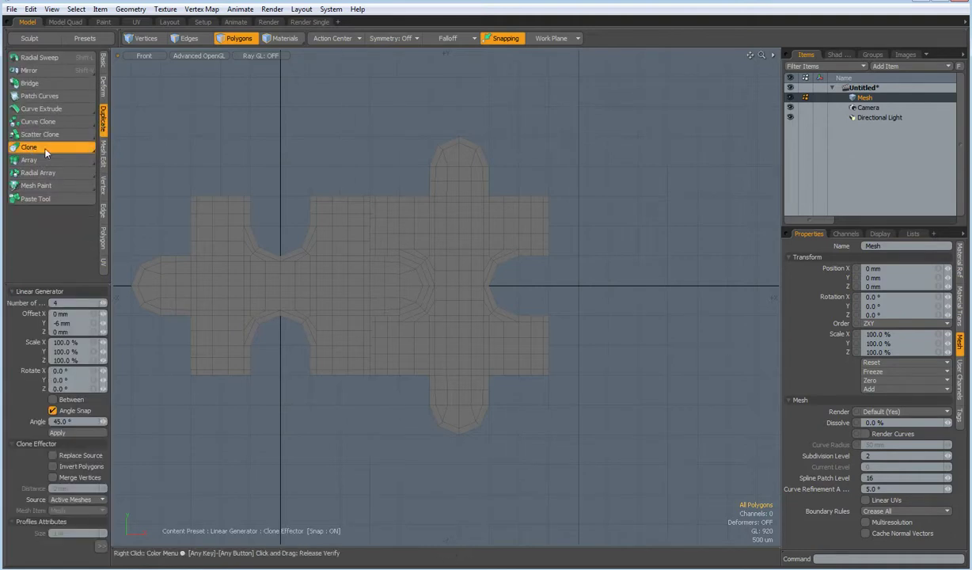
scroll(299, 164, "down", 3)
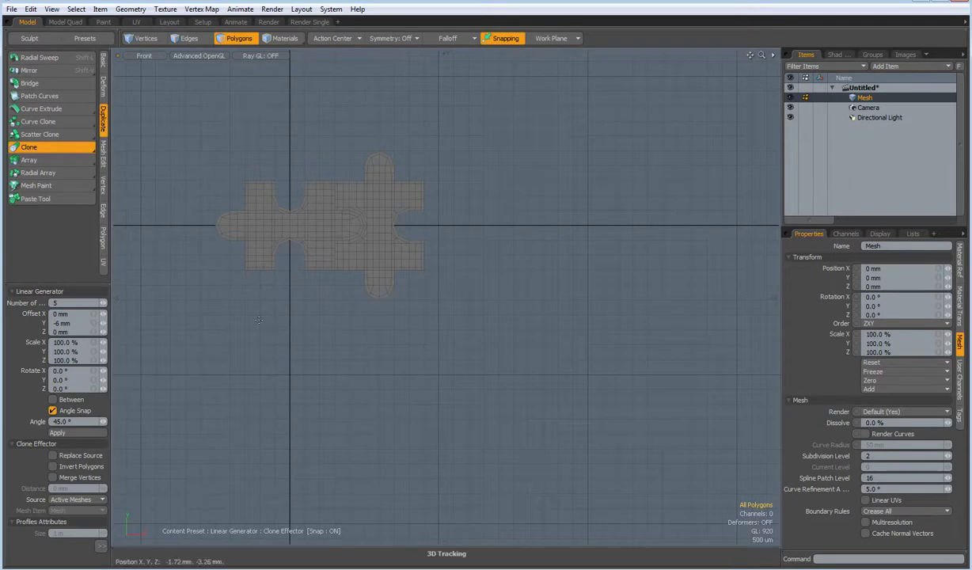
left_click(316, 307)
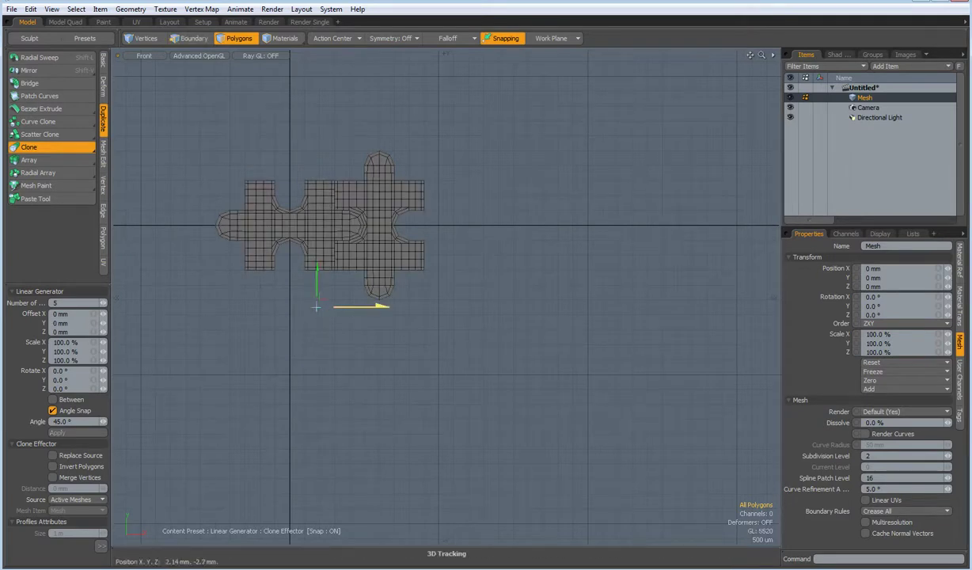
left_click_drag(360, 306, 440, 306)
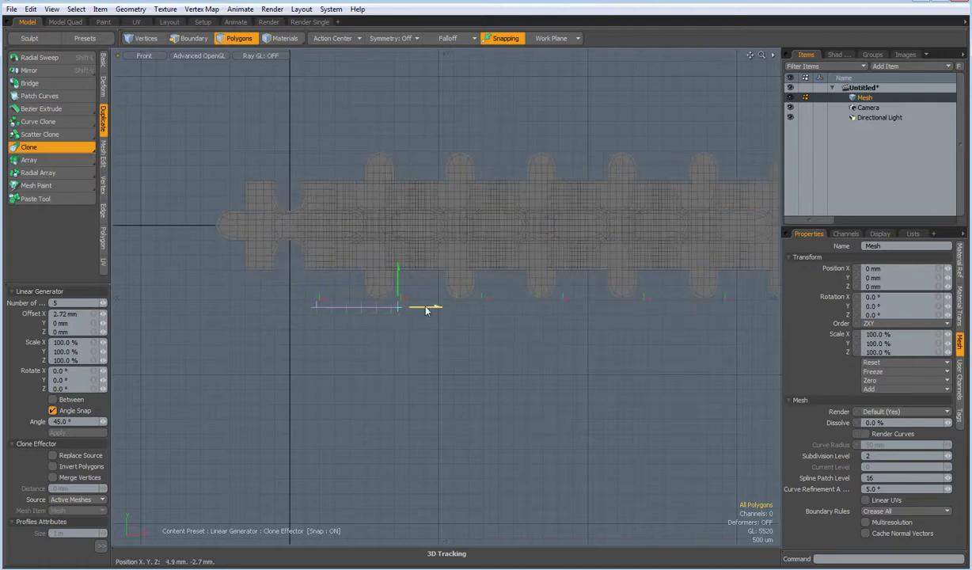
left_click(74, 314)
type("6")
key("Return")
key("space")
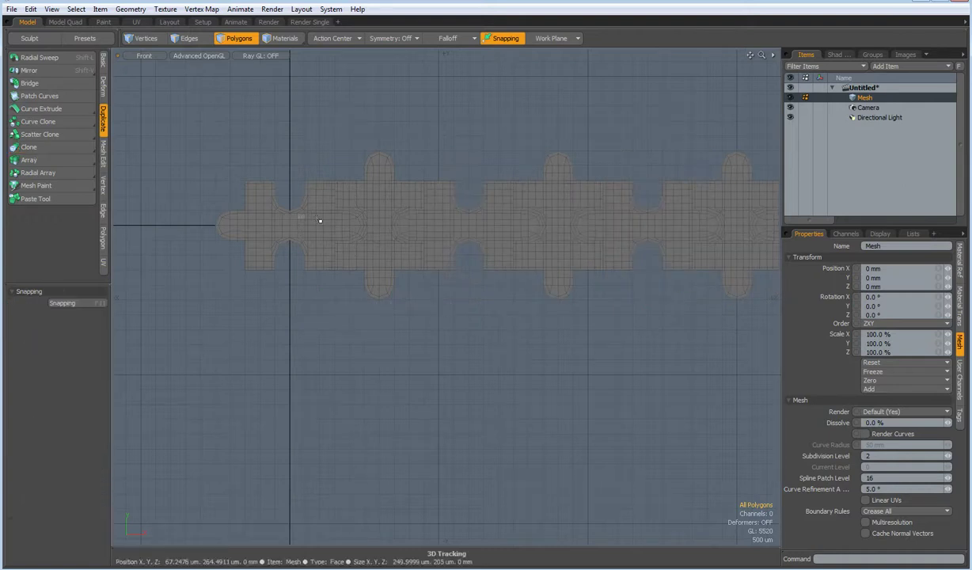
Select the whole row of pieces, duplicate it in place and move the copy about -3.45 mm along Y.
scroll(394, 286, "down", 5)
scroll(428, 308, "up", 2)
left_click_drag(430, 308, 298, 313, "alt")
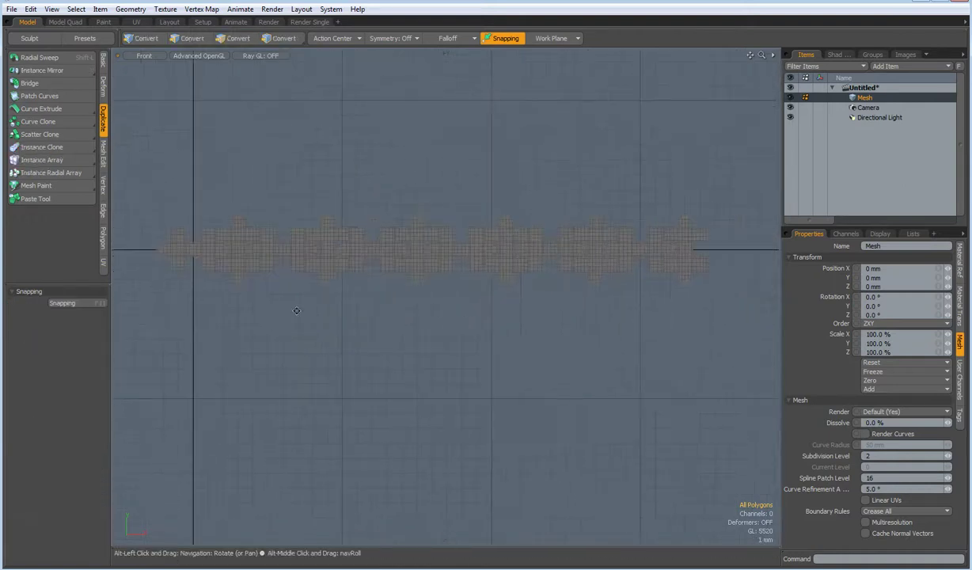
left_click_drag(119, 163, 728, 395)
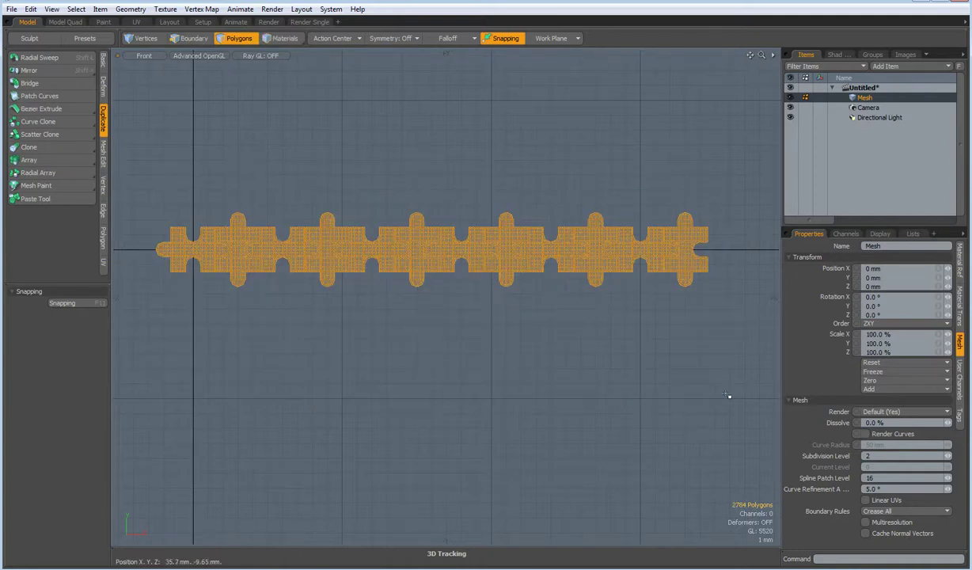
key("w")
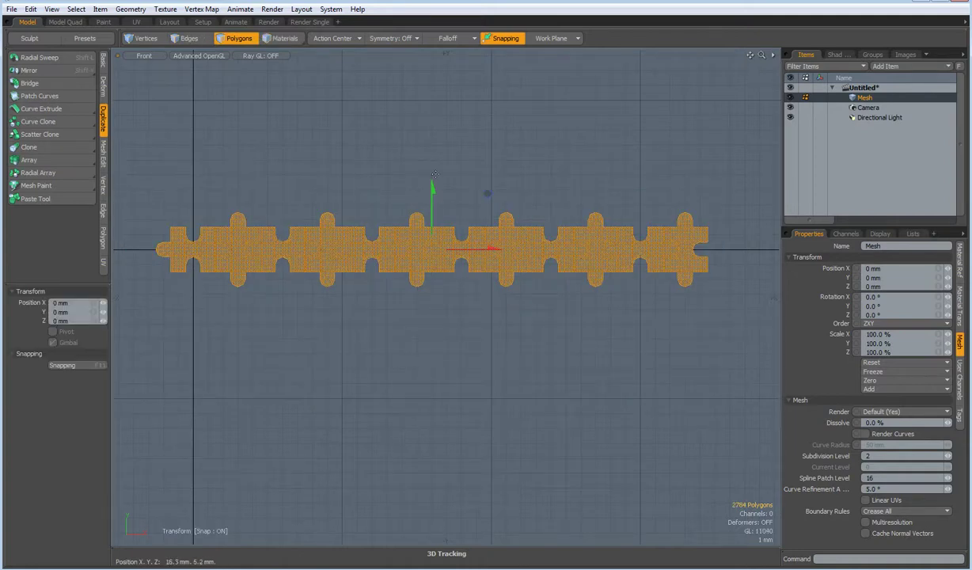
left_click_drag(433, 190, 433, 248)
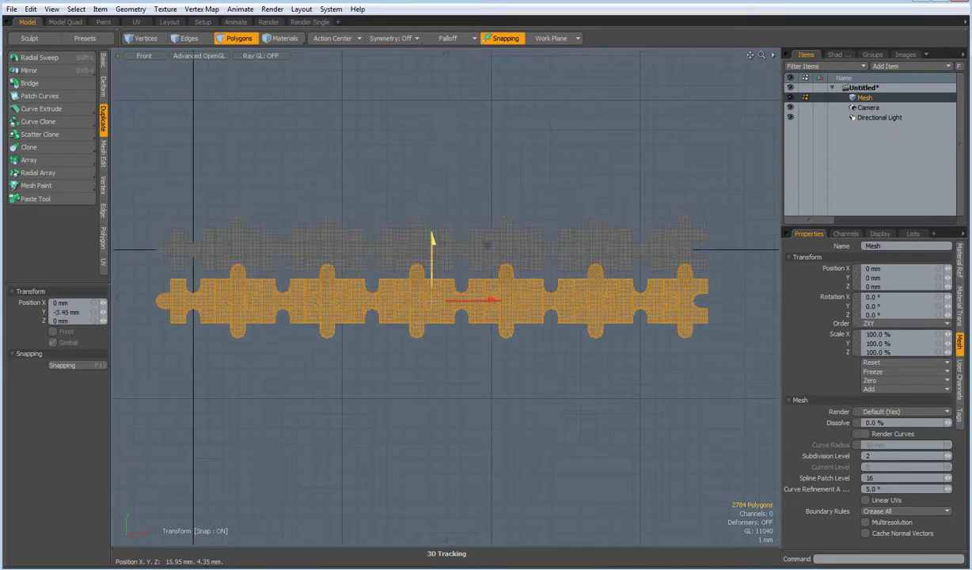
Set the duplicated row's offset to -3 mm in Y and 3 mm in X, and clear the selection.
left_click(53, 312)
type("-")
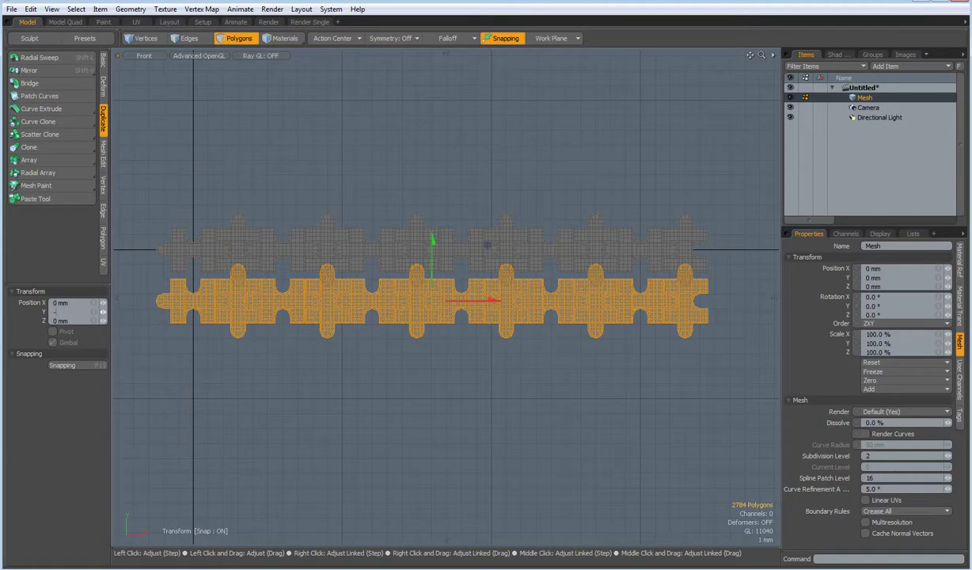
type("3")
left_click(71, 304)
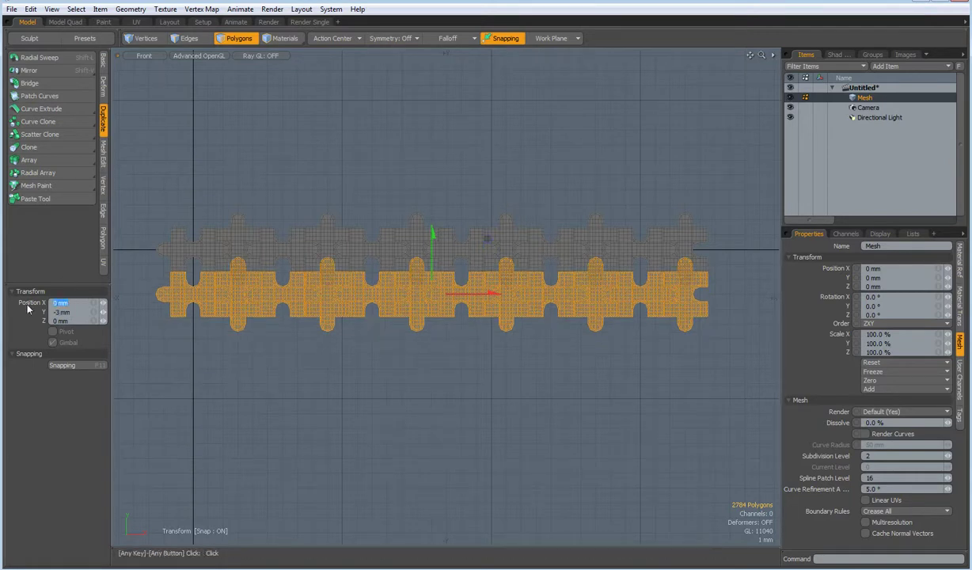
type("3")
key("Return")
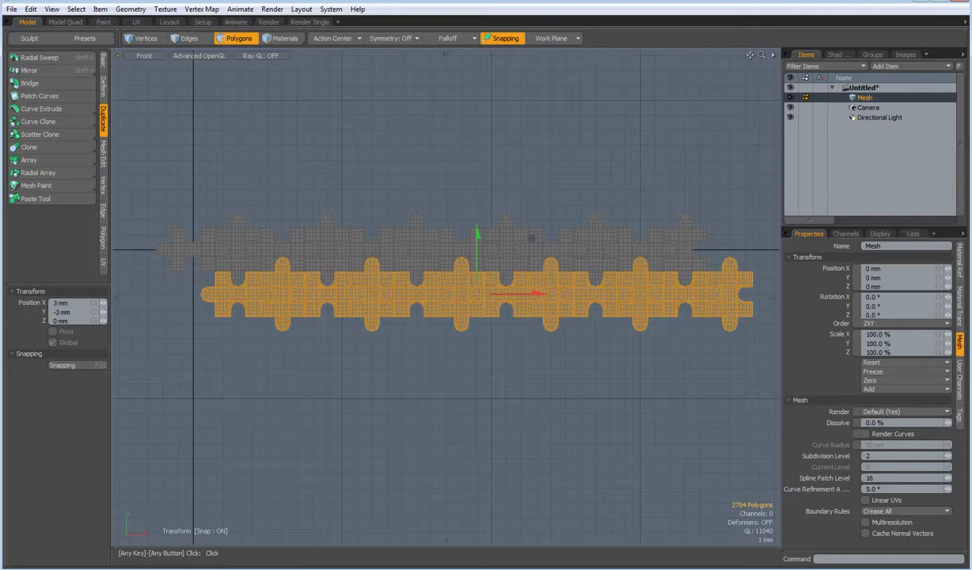
key("q")
left_click(473, 185)
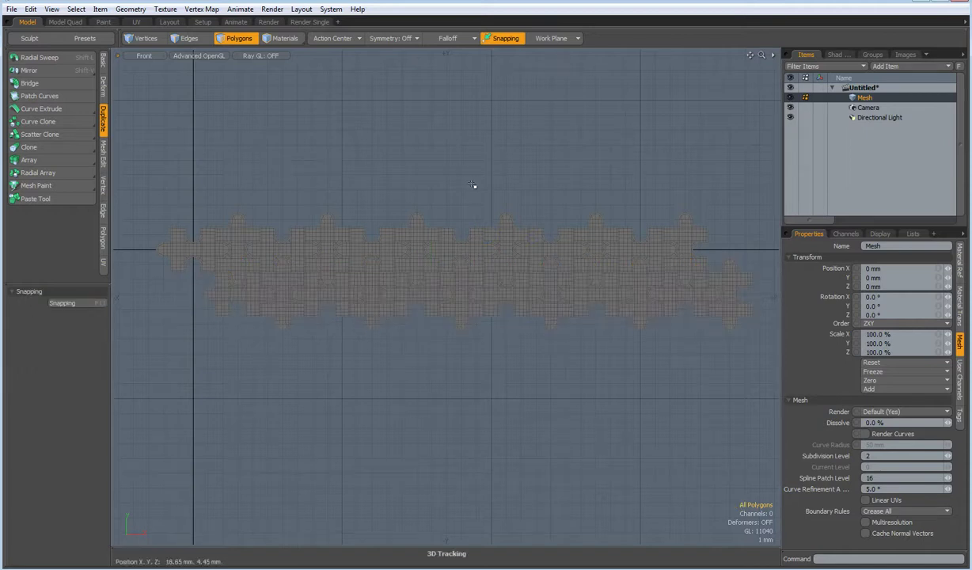
Clone the two interlocking rows 4 times with a Y offset of -6 mm to fill out a puzzle sheet.
scroll(474, 185, "down", 2)
scroll(474, 186, "up", 2)
left_click_drag(466, 197, 454, 120, "alt")
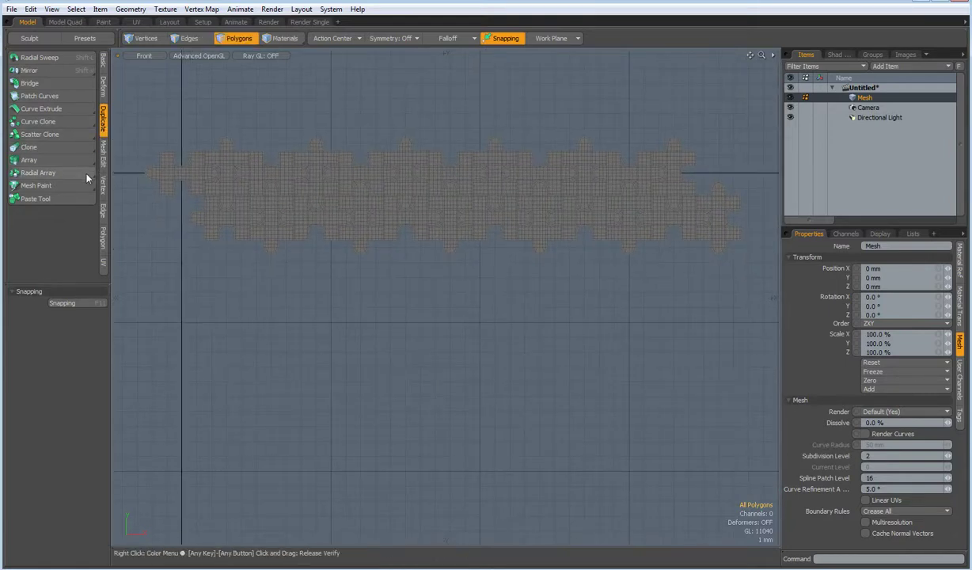
left_click(50, 145)
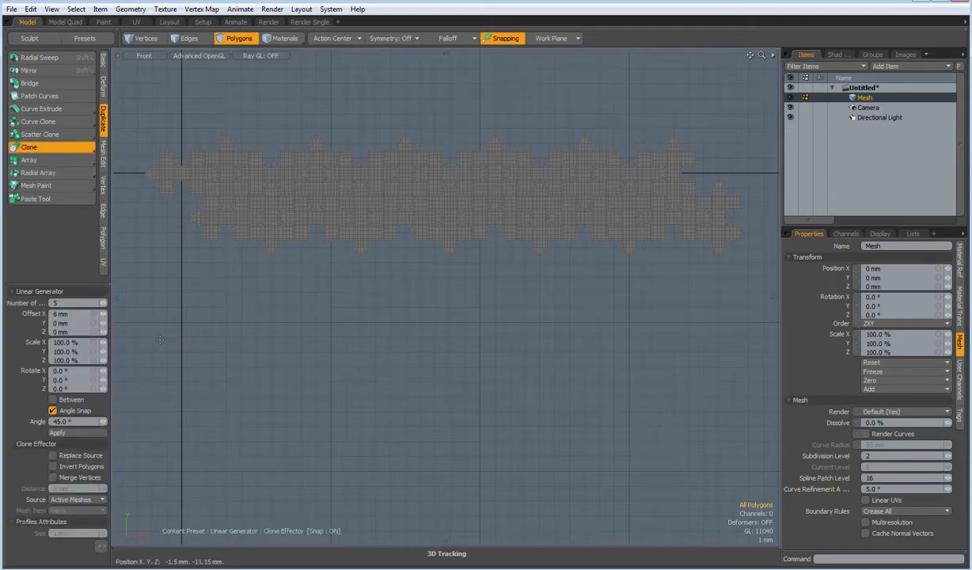
type("4")
key("Return")
left_click(351, 310)
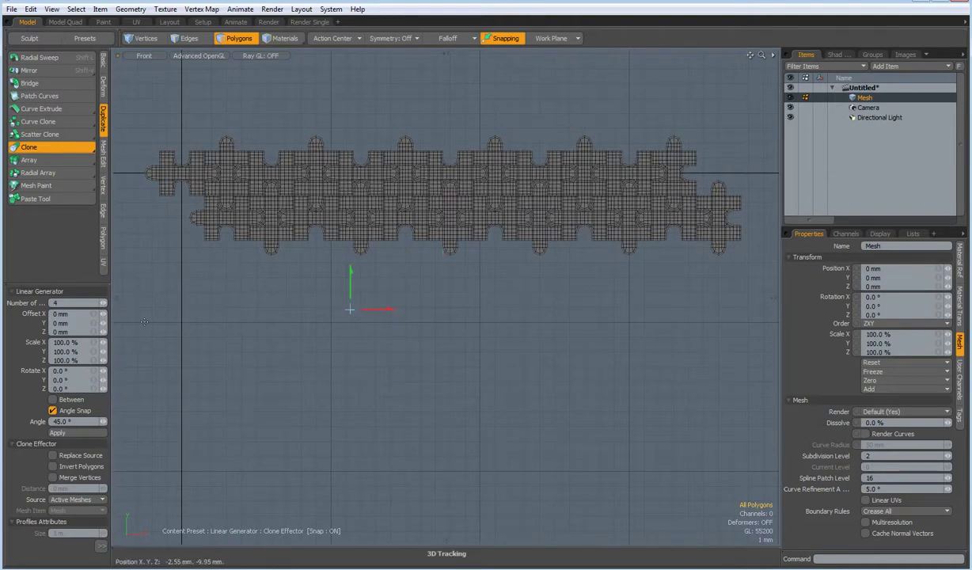
left_click(69, 322)
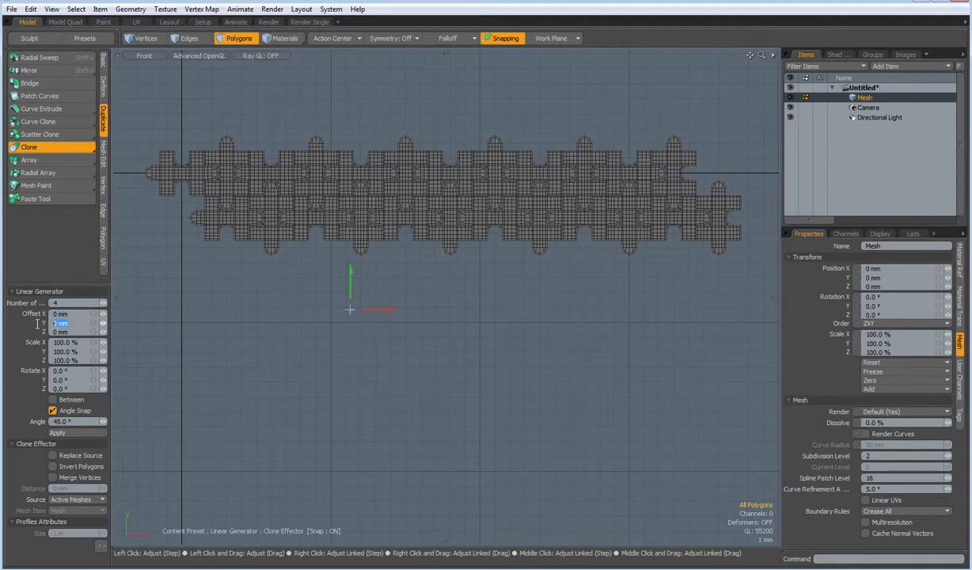
type("-6")
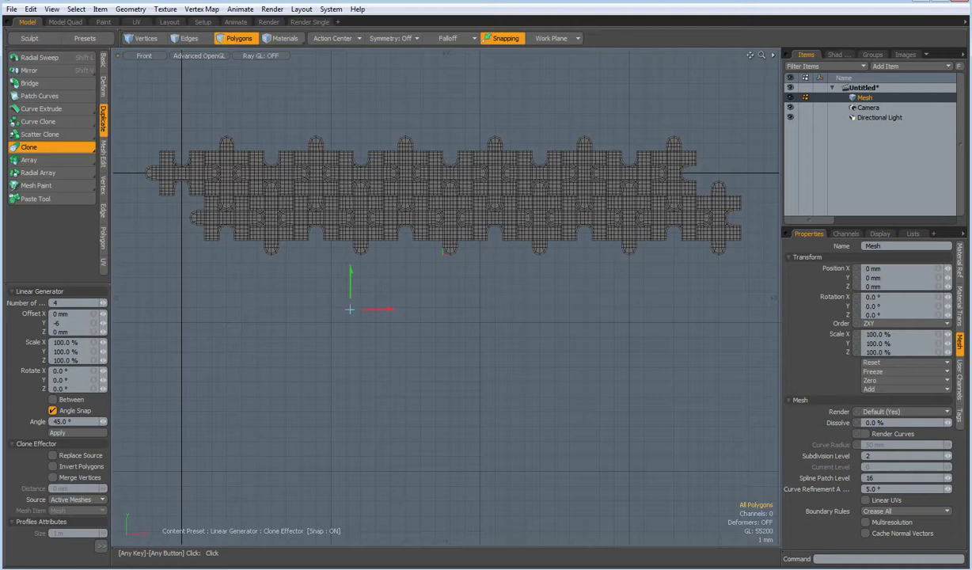
key("Return")
left_click(349, 310)
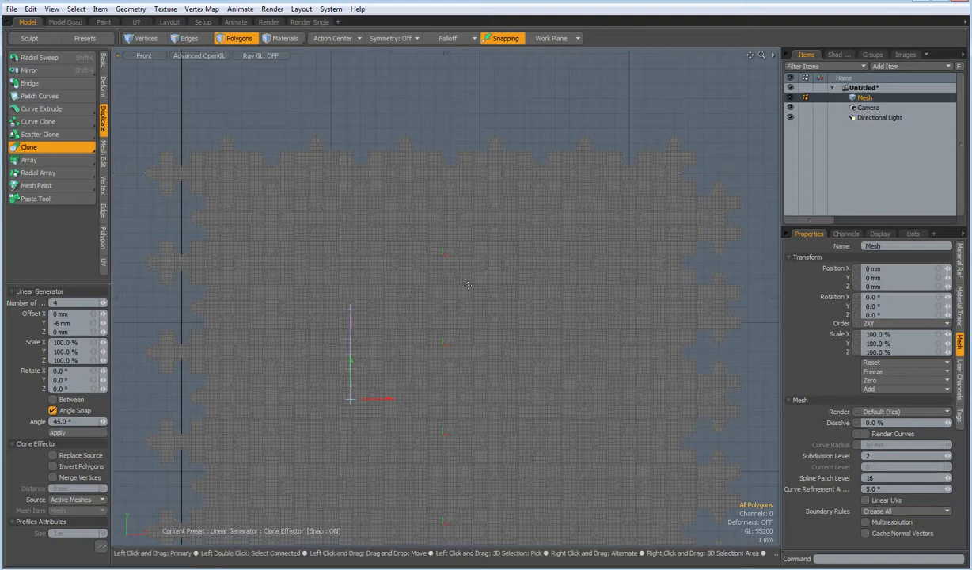
key("space")
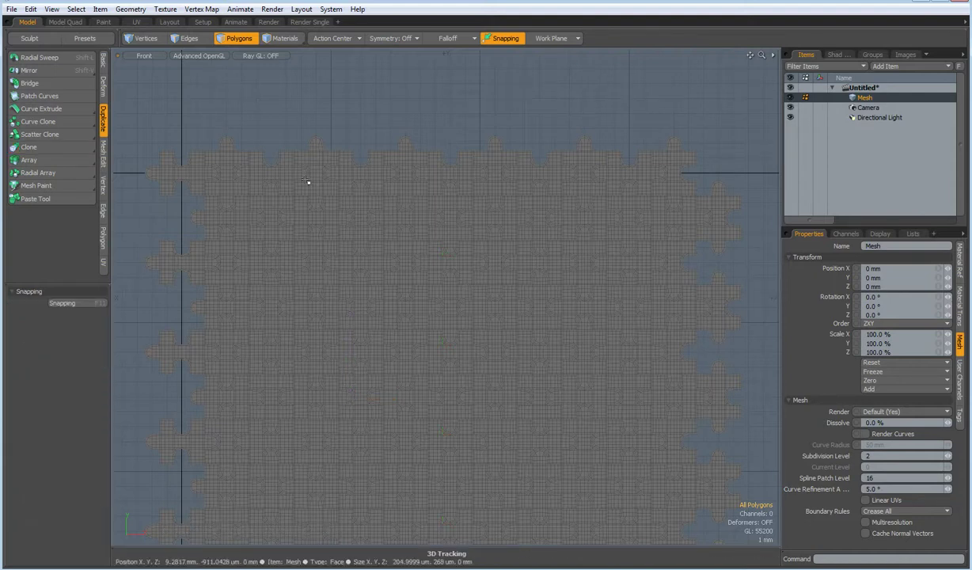
Center the whole puzzle sheet at the origin and fit it in the view.
left_click(103, 61)
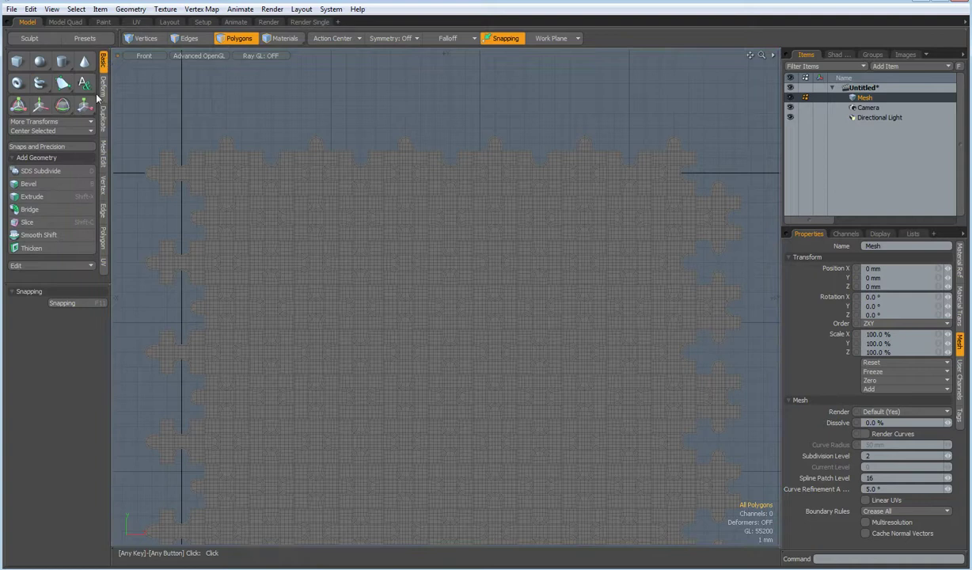
left_click(44, 131)
left_click(42, 136)
key("a")
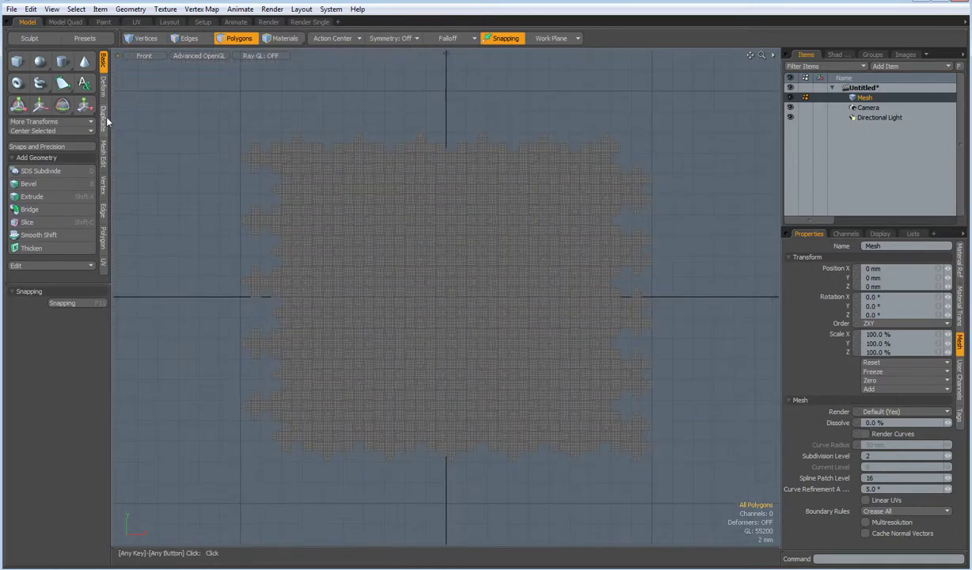
Start a Bend about the Y axis centered at X -20 mm with a 40 mm X spine, in a Perspective view.
left_click(103, 85)
left_click(42, 159)
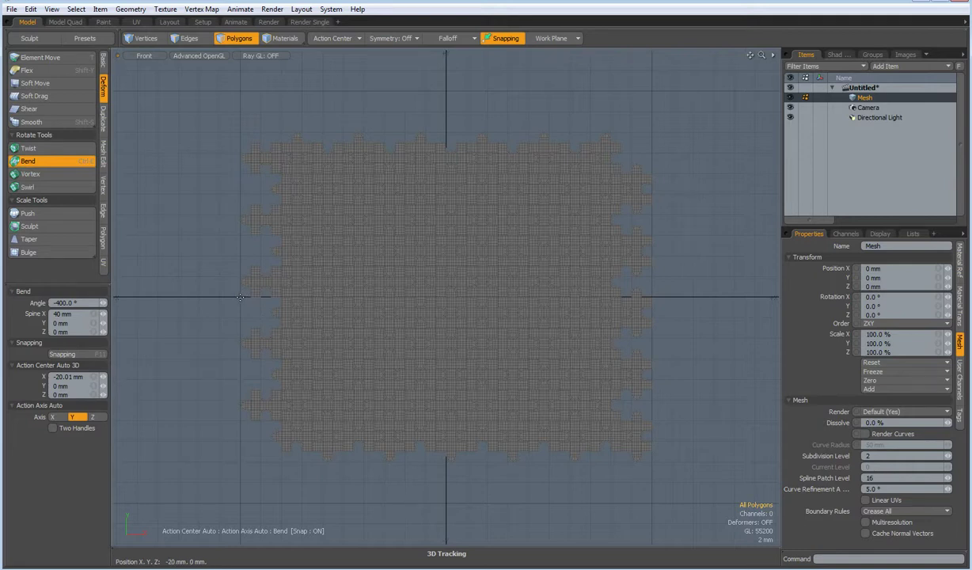
left_click(240, 297)
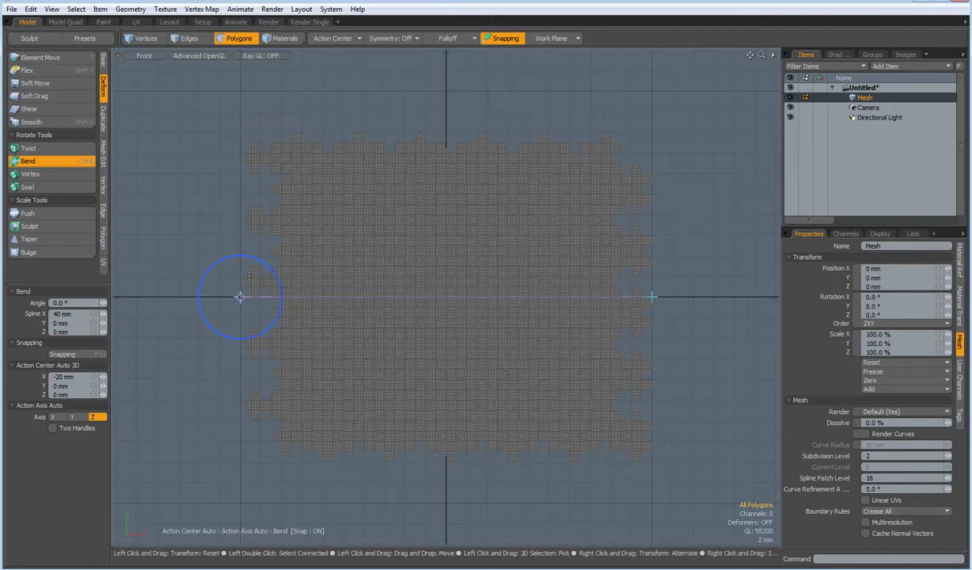
left_click(77, 421)
key("ctrl+space")
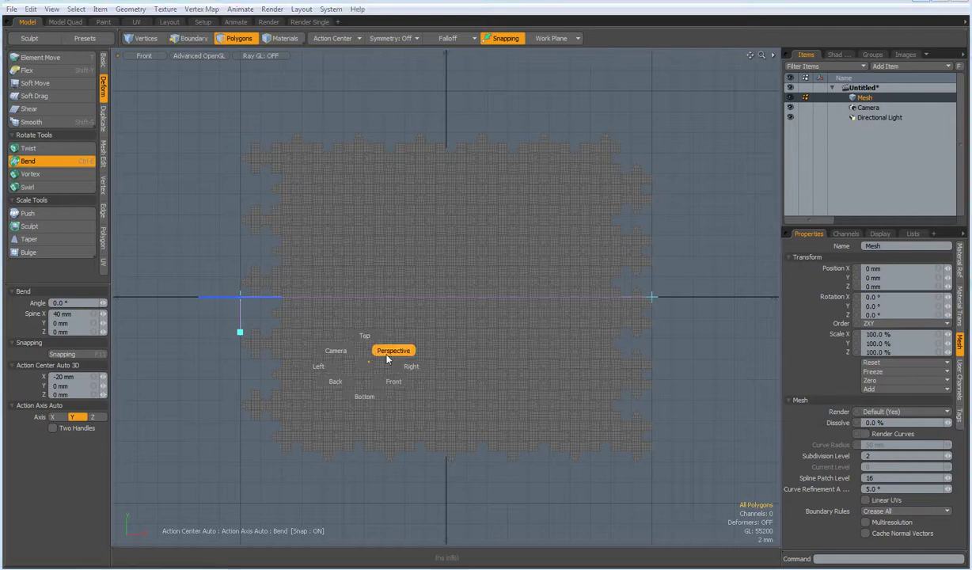
left_click(387, 353)
left_click_drag(397, 345, 551, 393, "alt")
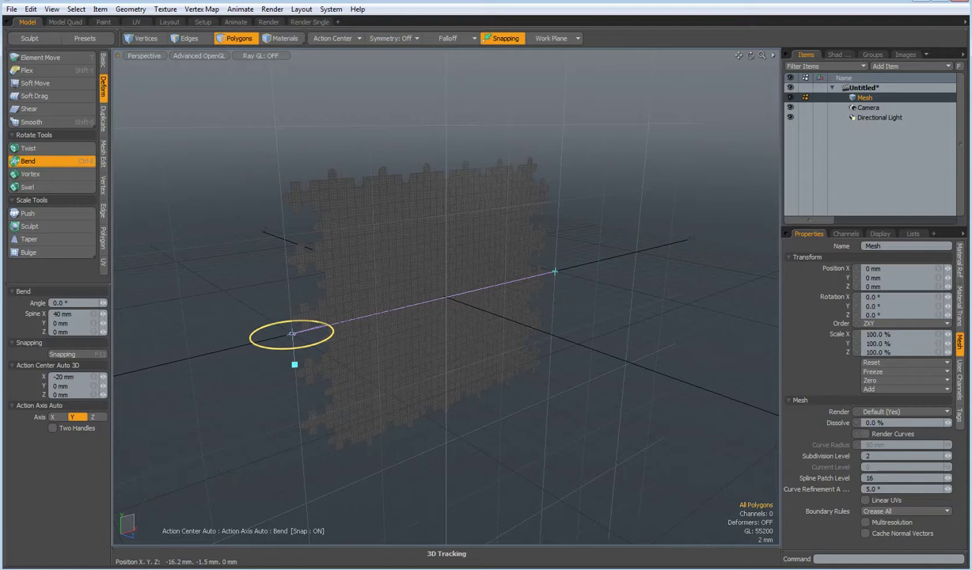
Bend the puzzle sheet about the Y axis into a cylinder with an angle of -360°.
left_click_drag(292, 333, 297, 352)
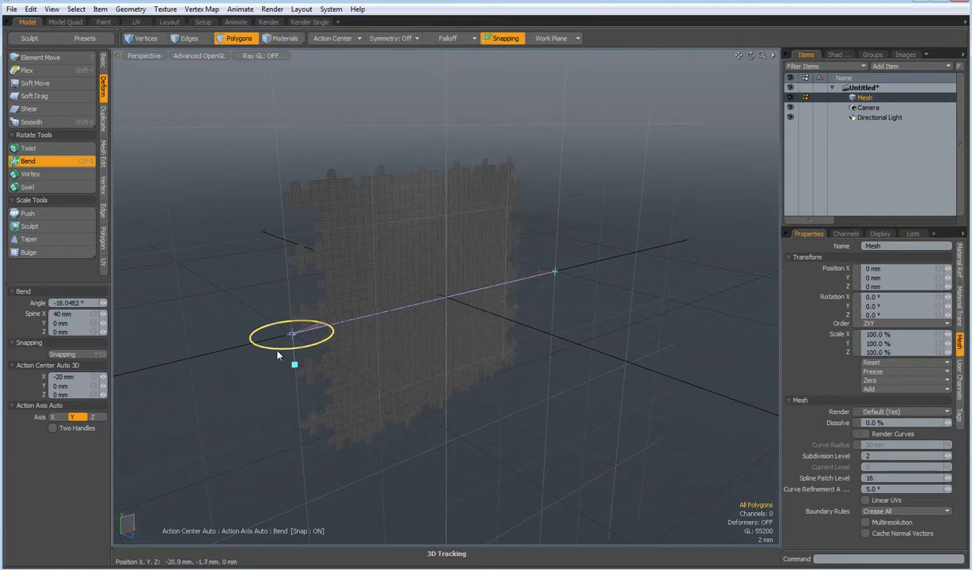
left_click(88, 301)
type("-")
type("-360")
key("Return")
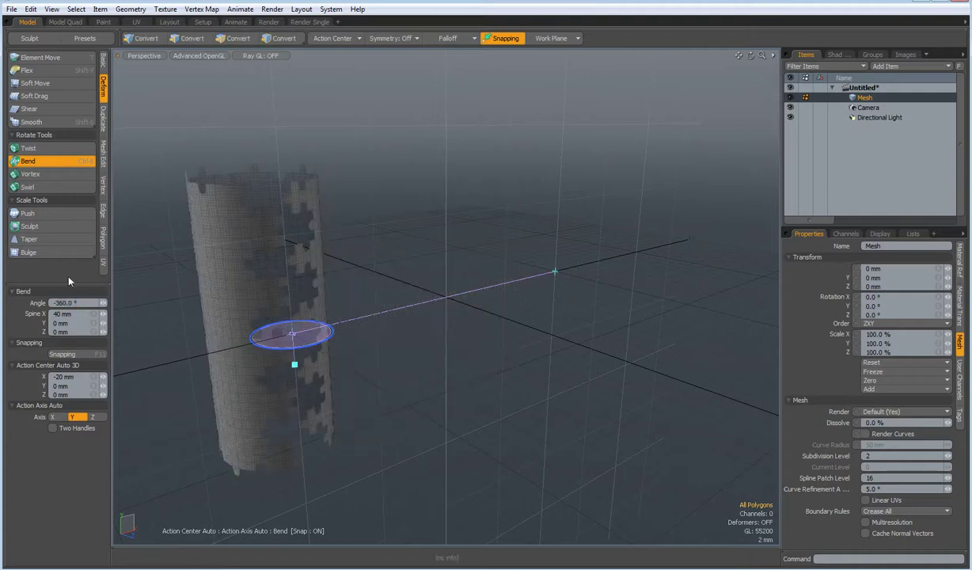
Increase the Bend angle to -400° to close the puzzle cylinder, and finish the bend.
left_click_drag(250, 264, 229, 272, "alt")
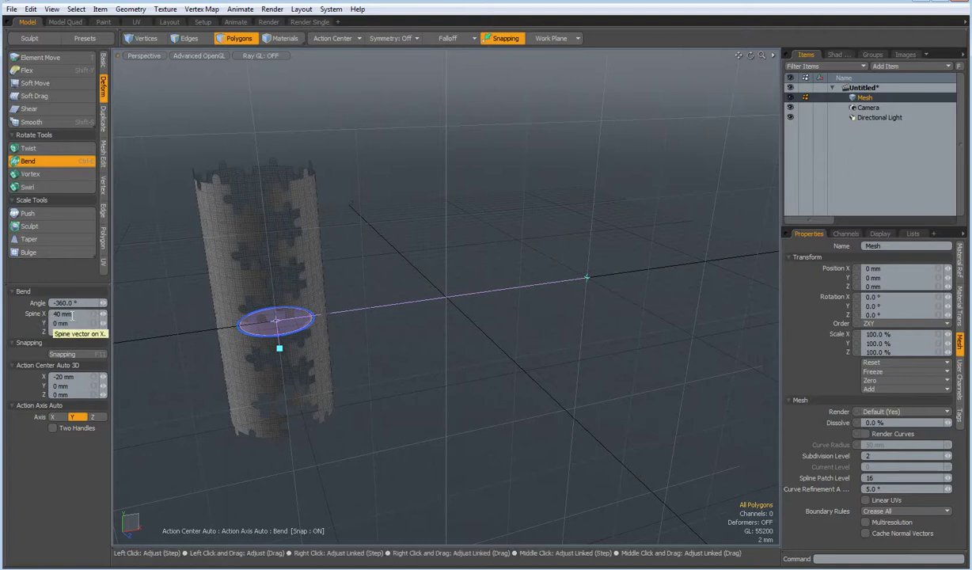
left_click_drag(79, 302, 36, 300)
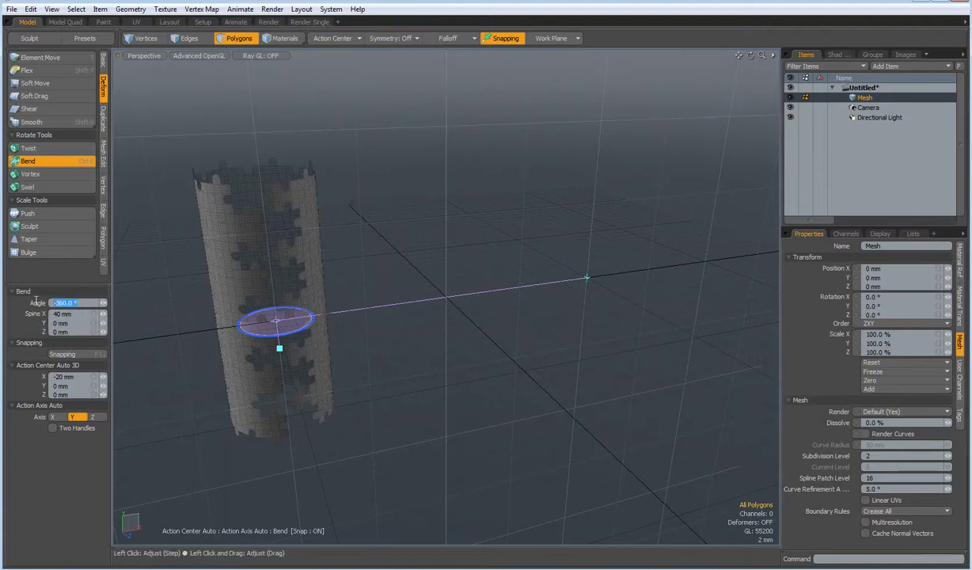
type("-")
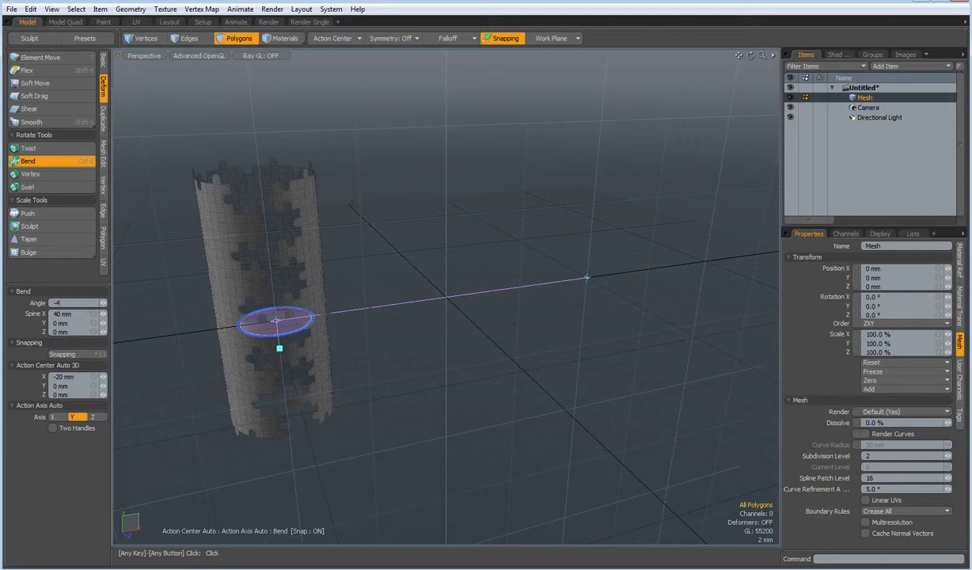
type("400")
key("Return")
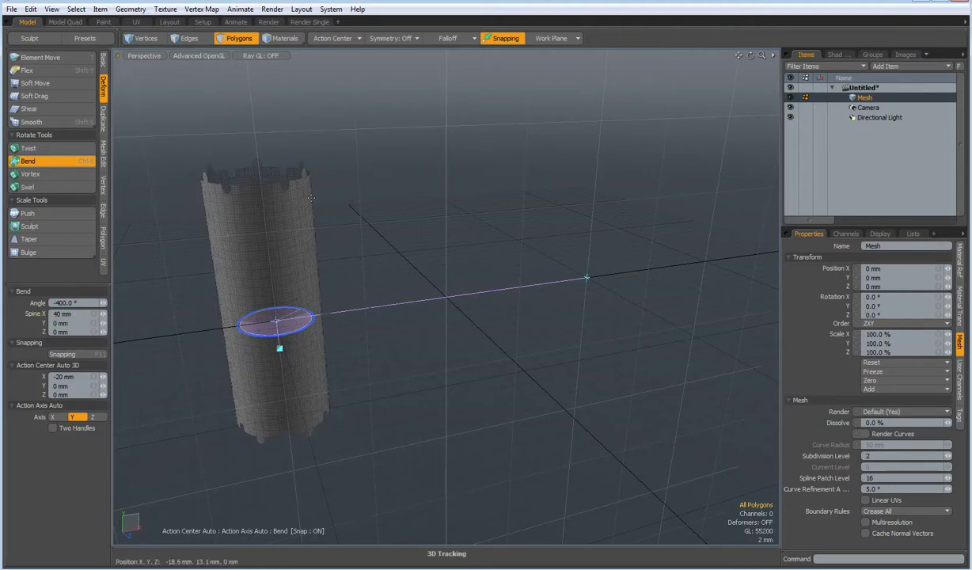
key("space")
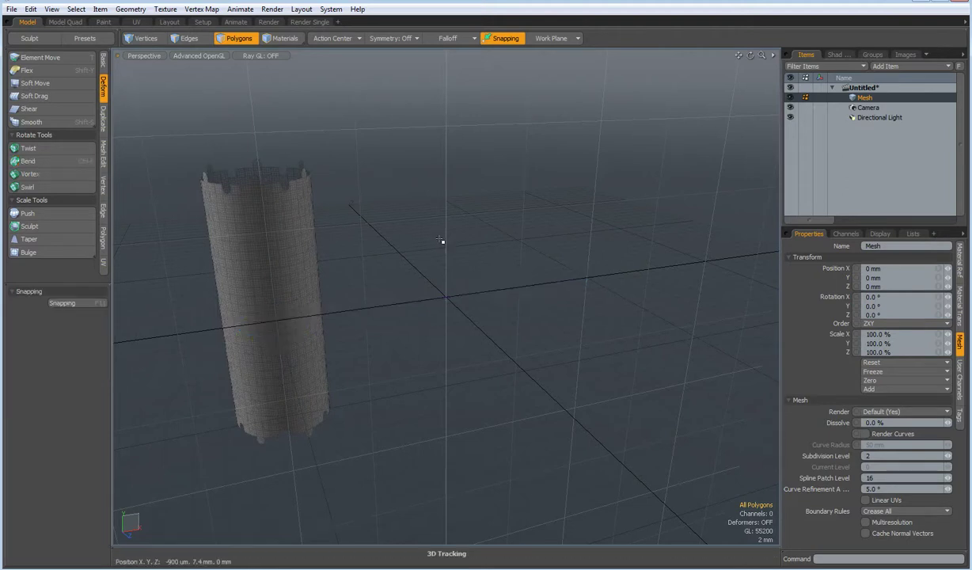
Center the bent cylinder at the origin on all axes and hide the workplane grid.
left_click(103, 61)
left_click(35, 132)
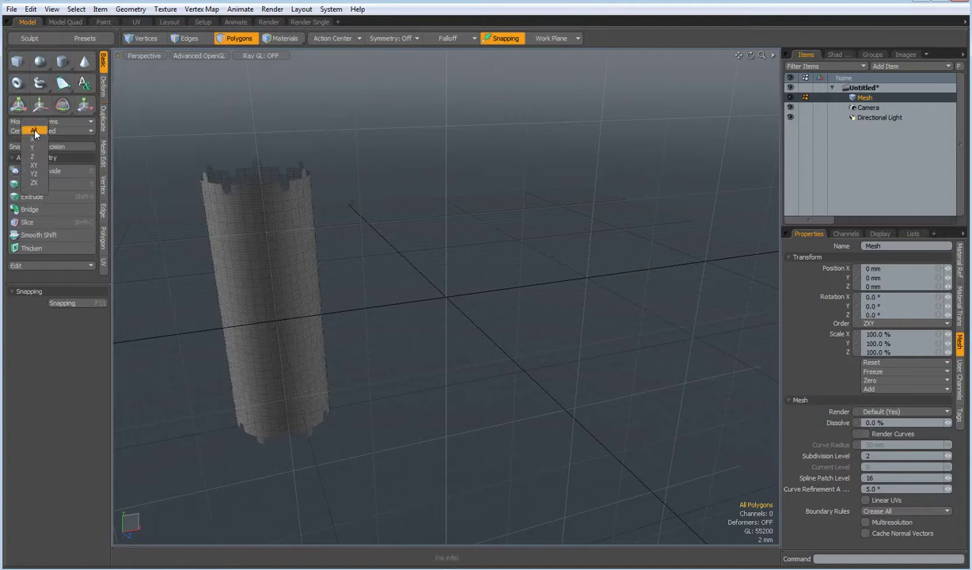
left_click(34, 133)
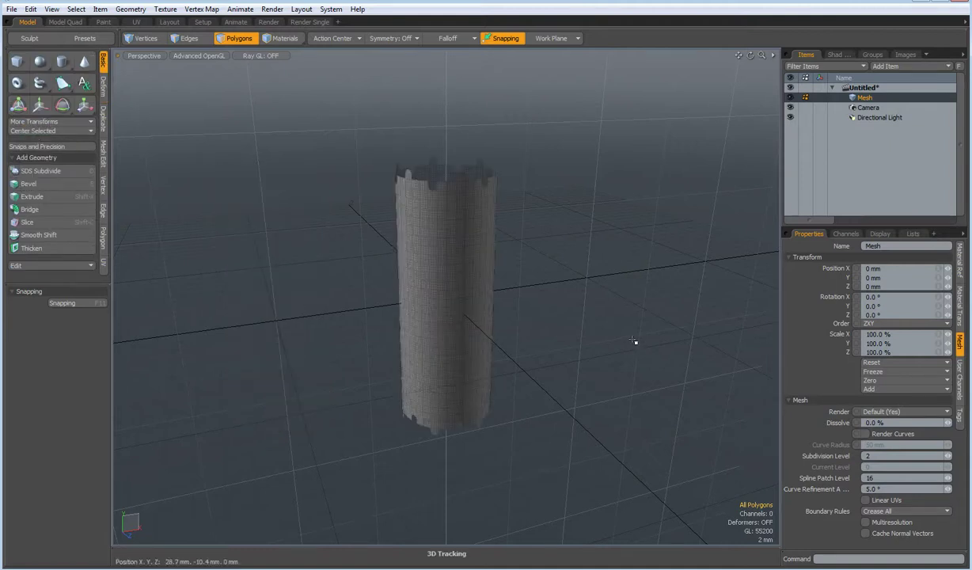
key("ctrl+3")
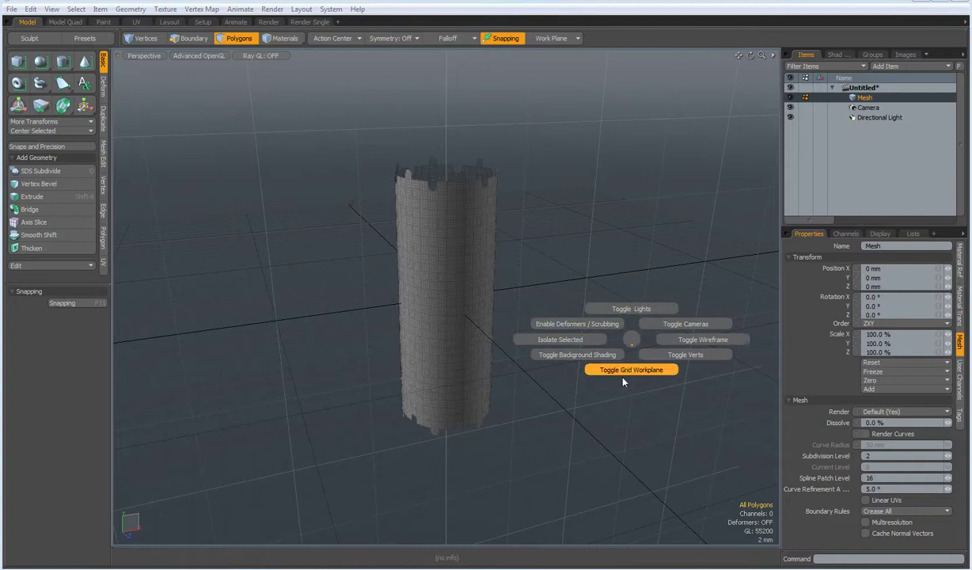
left_click(629, 371)
In a Front view, add a new mesh layer and create a sphere of about 20.2 mm radius around the cylinder.
key("KP_2")
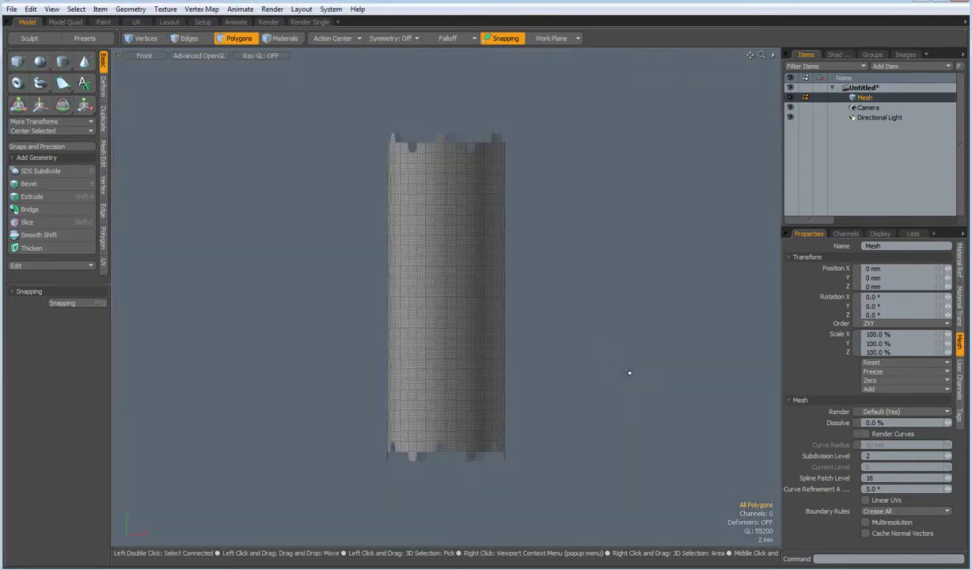
key("shift+d")
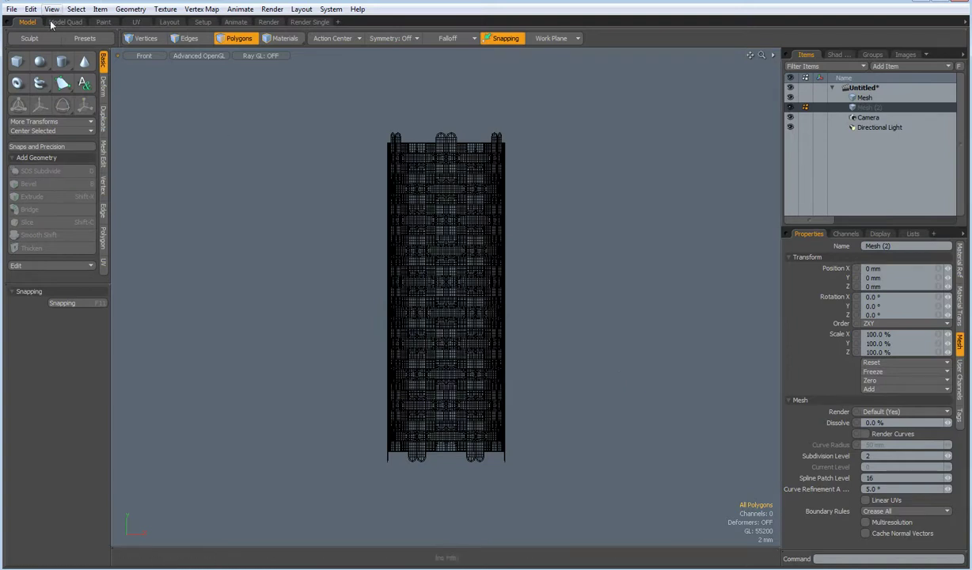
left_click(40, 61)
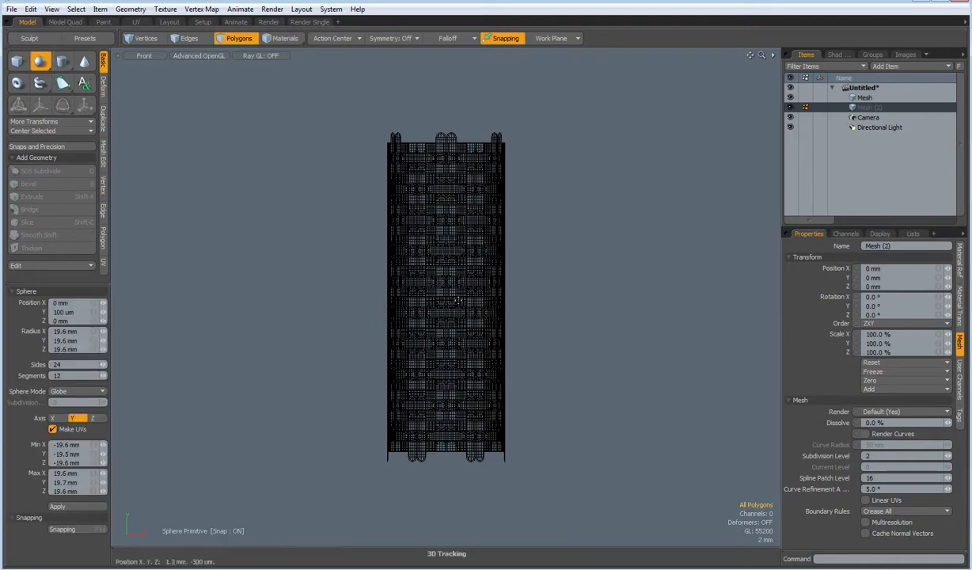
key("space")
left_click_drag(447, 295, 651, 296, "ctrl")
left_click(40, 61)
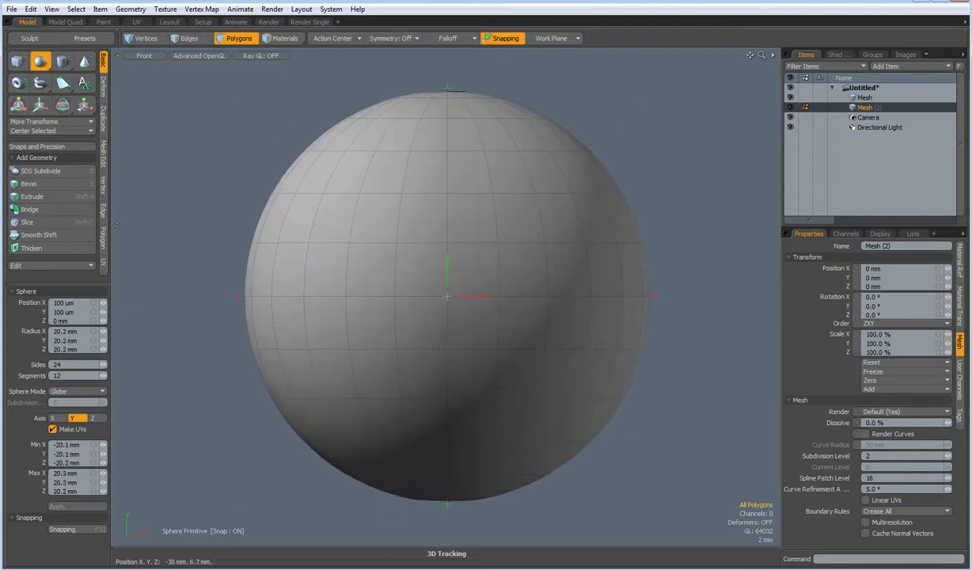
key("space")
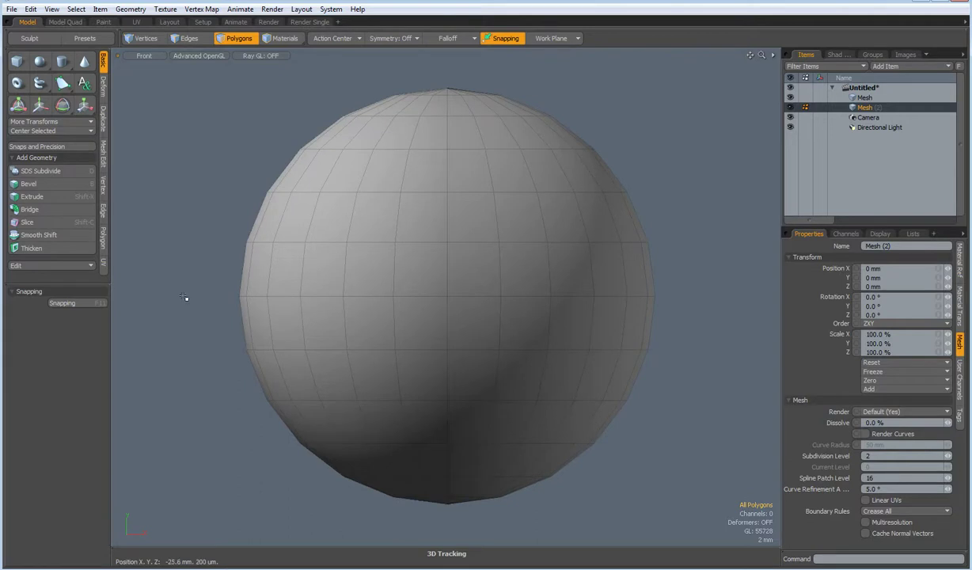
Subdivide the sphere three times and center it at the origin.
key("d")
key("d")
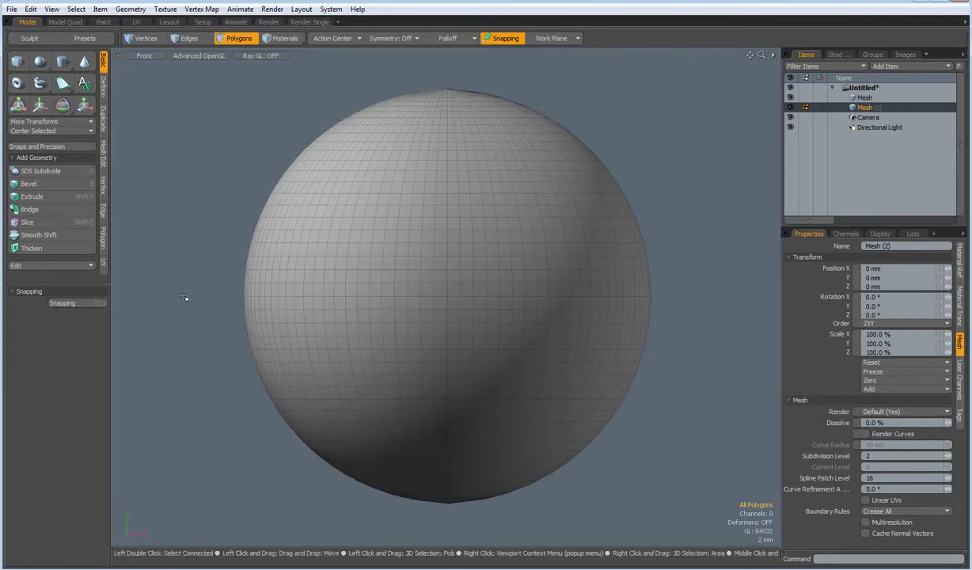
key("d")
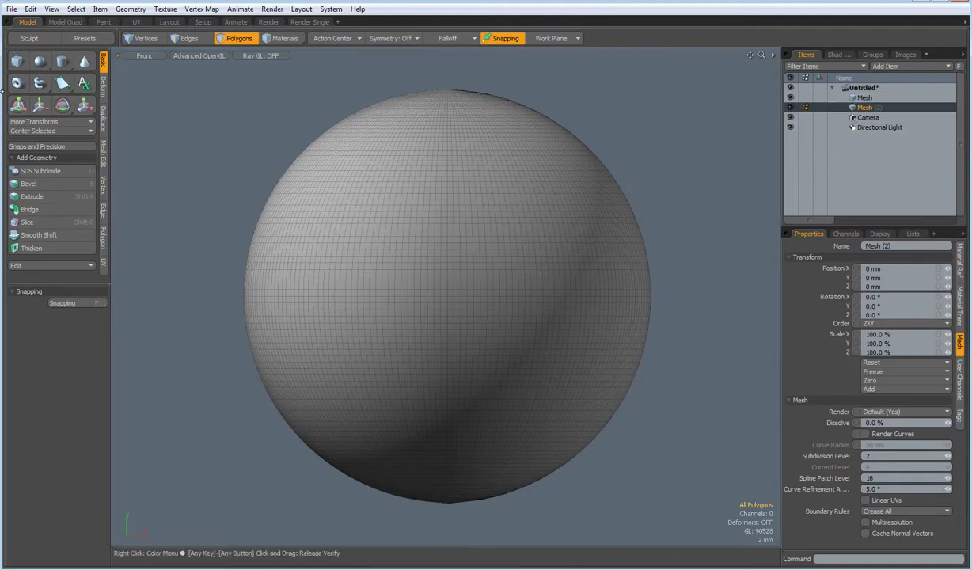
left_click(30, 131)
left_click(30, 131)
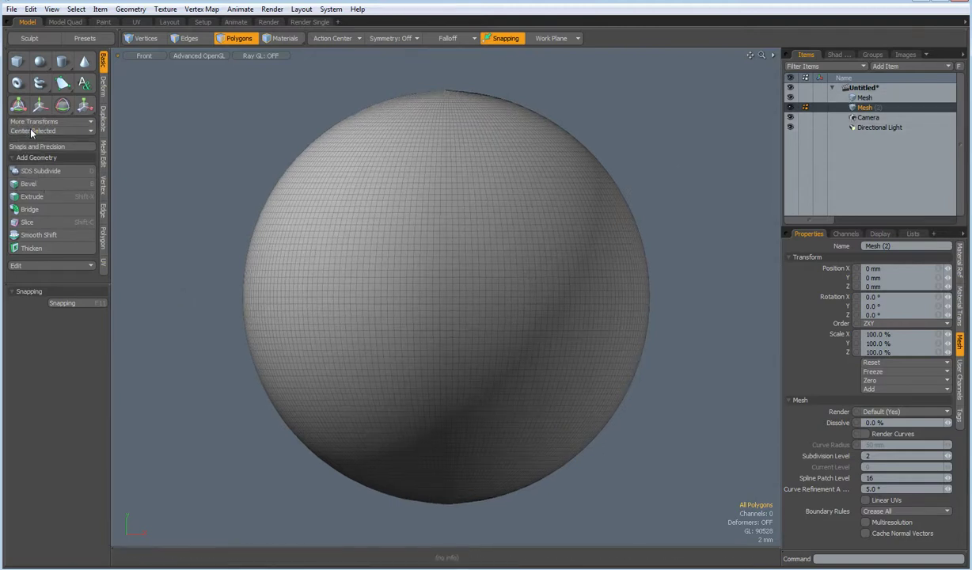
Make the cylinder mesh active and set the snapping constraint mode to Background.
left_click(861, 97)
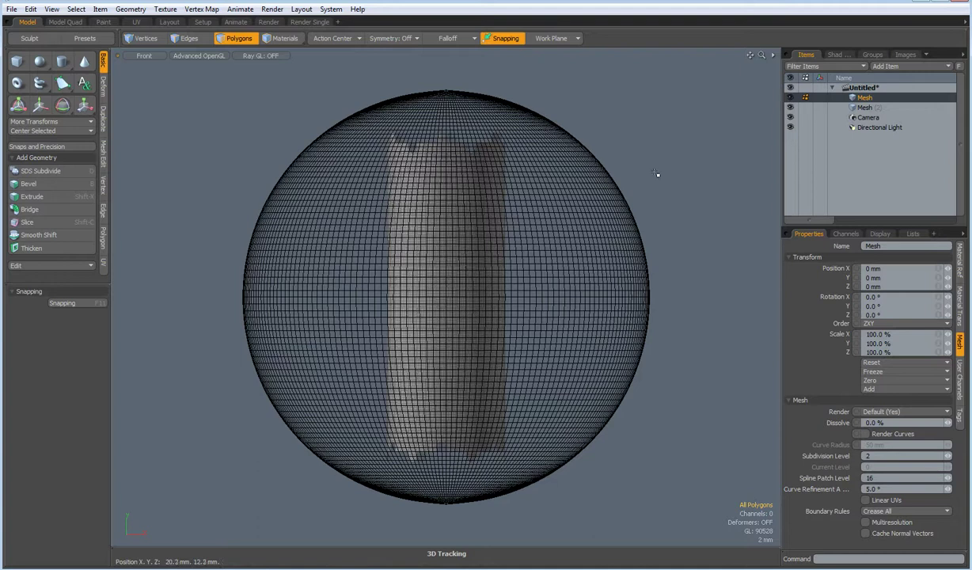
key("F11")
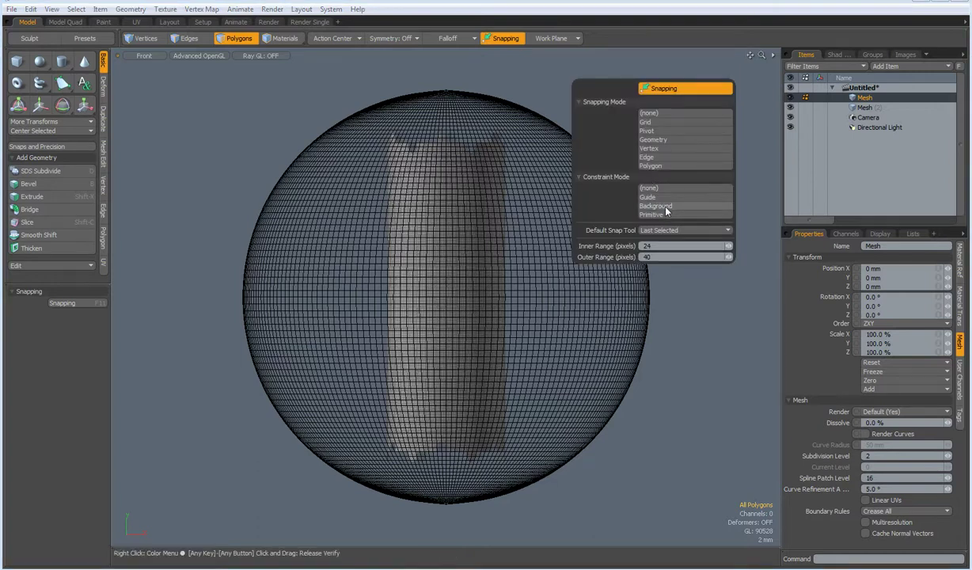
left_click(665, 207)
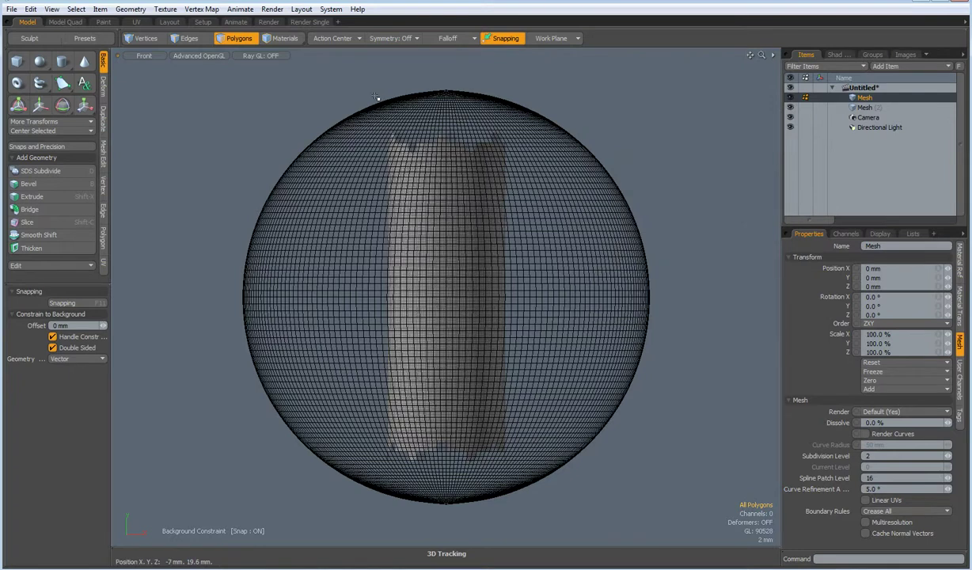
Scale the puzzle cylinder to 700% on all axes against the background sphere, and hide the sphere mesh.
key("r")
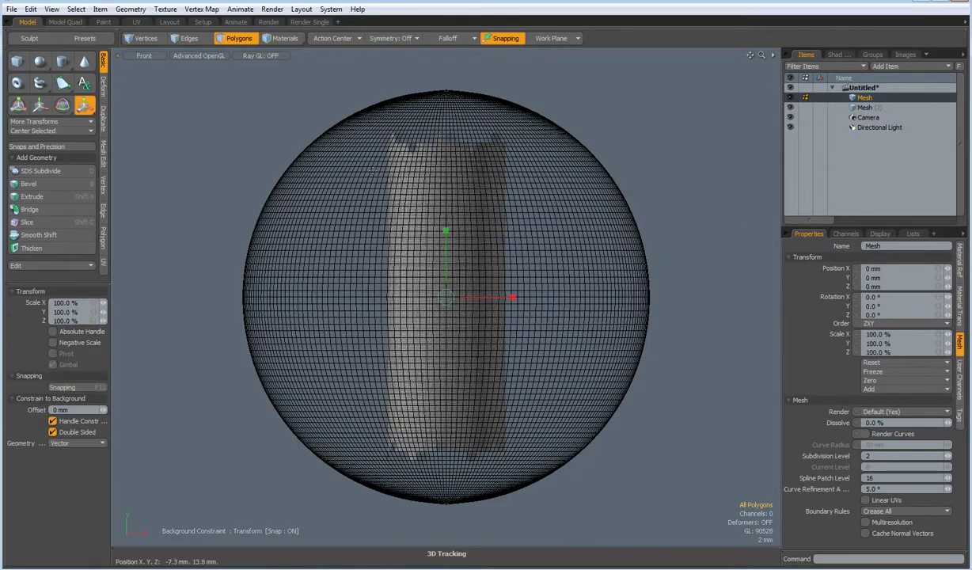
left_click(93, 303)
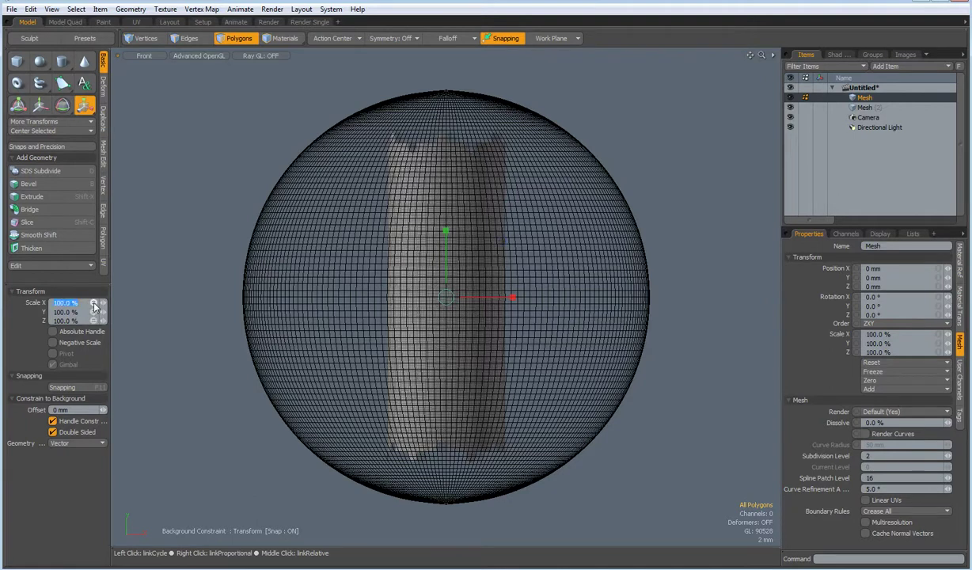
type("700")
key("Return")
key("Return")
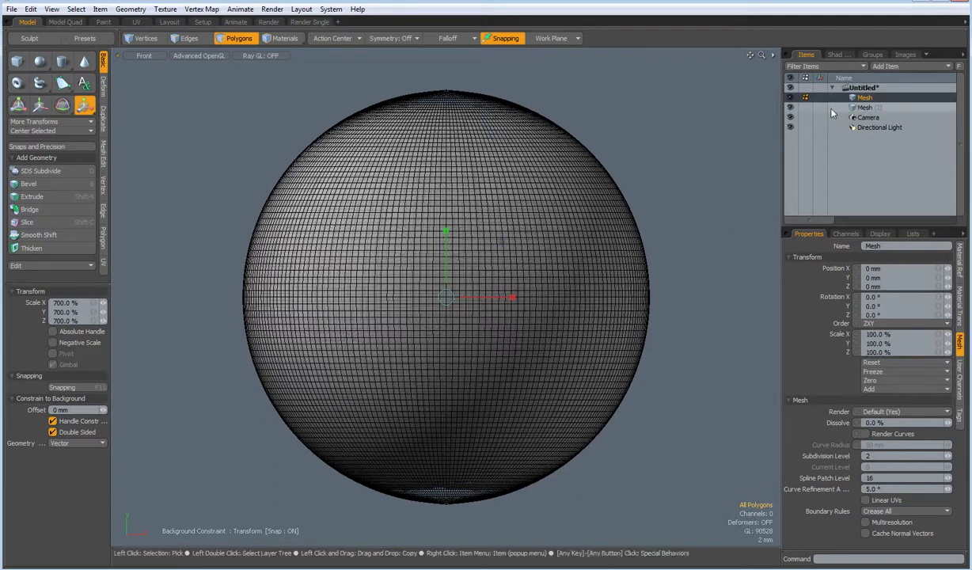
left_click(789, 107)
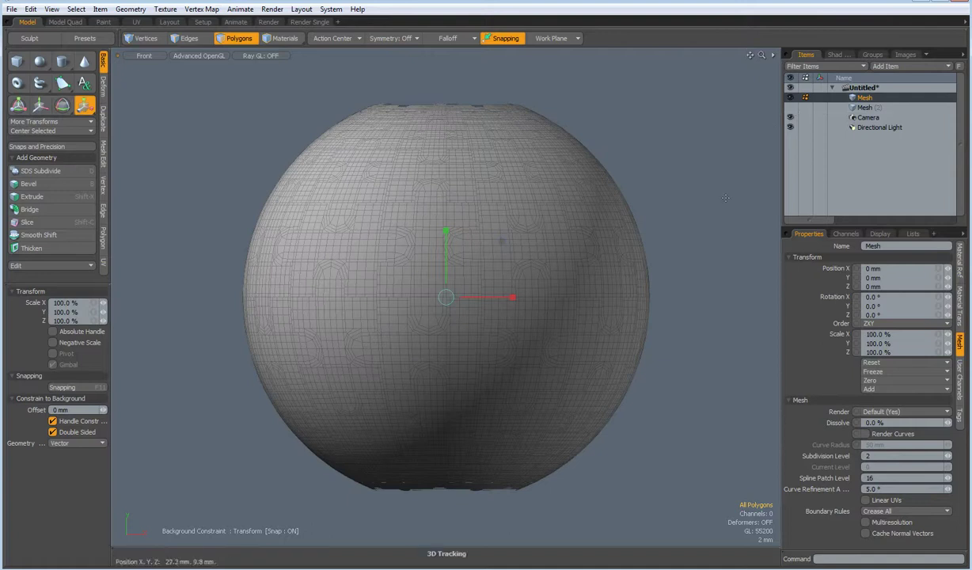
mouse_move(724, 198)
left_mouse_down("alt")
mouse_move(712, 203)
mouse_move(706, 227)
mouse_move(715, 214)
left_mouse_up("alt")
key("q")
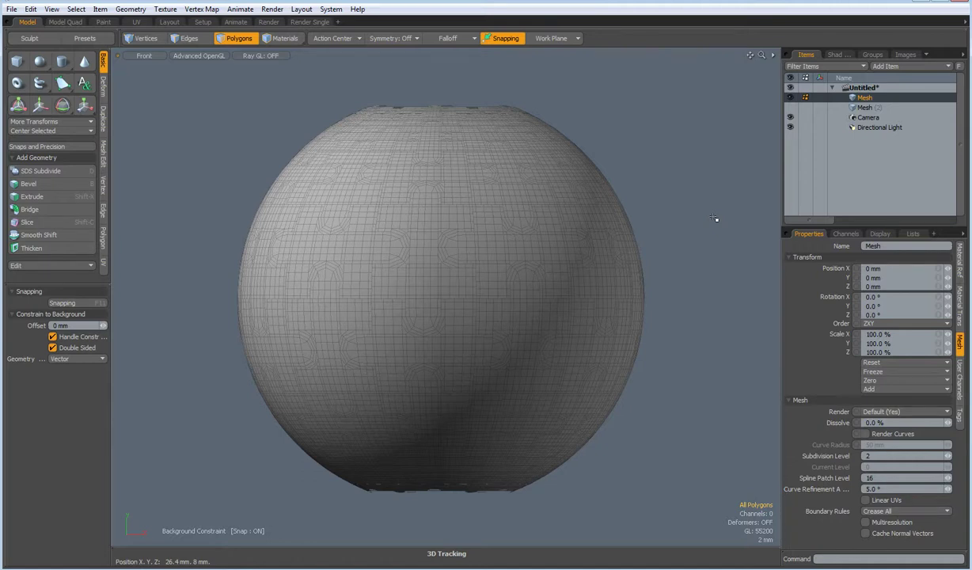
Thicken the spherical puzzle mesh with an offset of -1.5 mm.
left_click(103, 238)
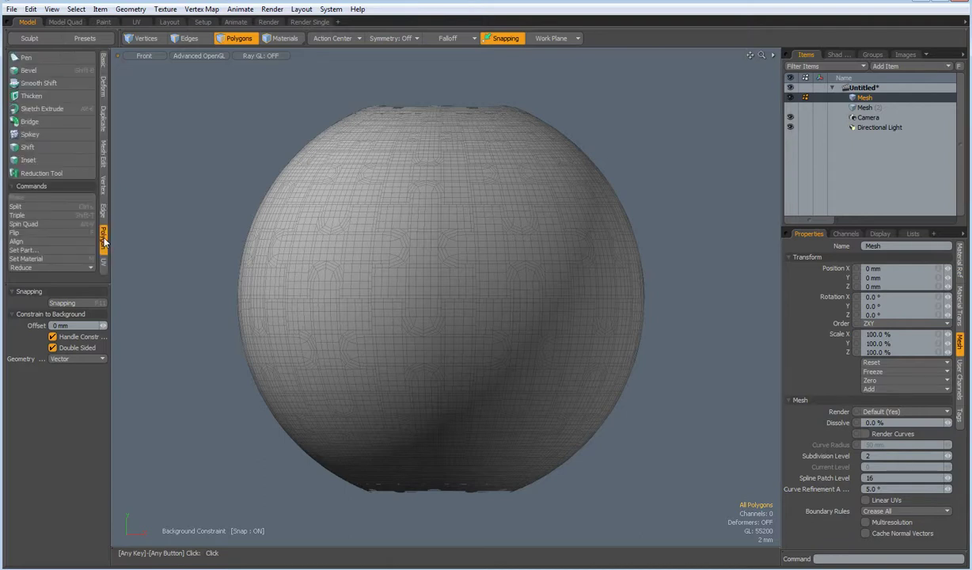
left_click(33, 96)
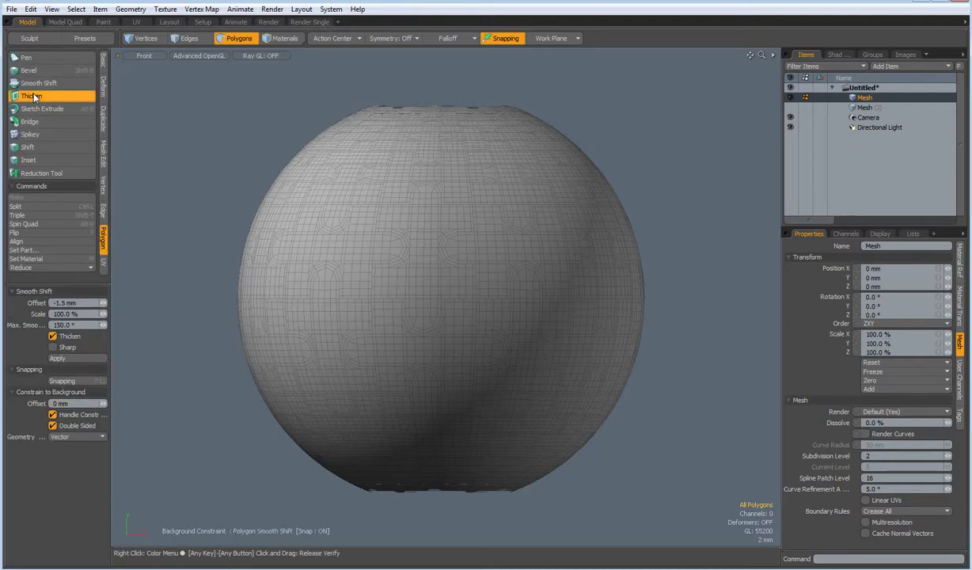
left_click(69, 365)
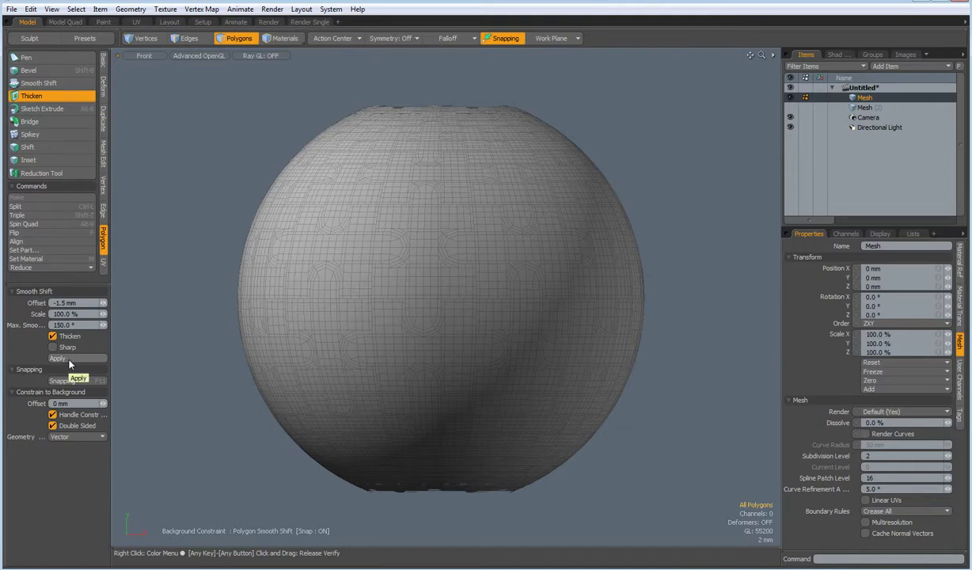
left_click(69, 358)
Switch to a Perspective view and turn on subdivision surfaces for the thickened puzzle mesh.
key("ctrl+space")
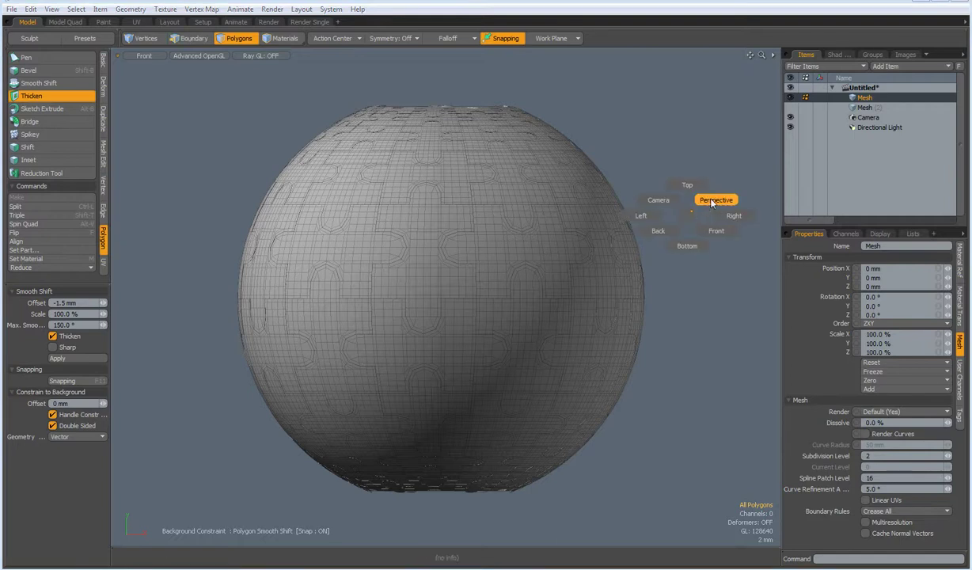
left_click(709, 207)
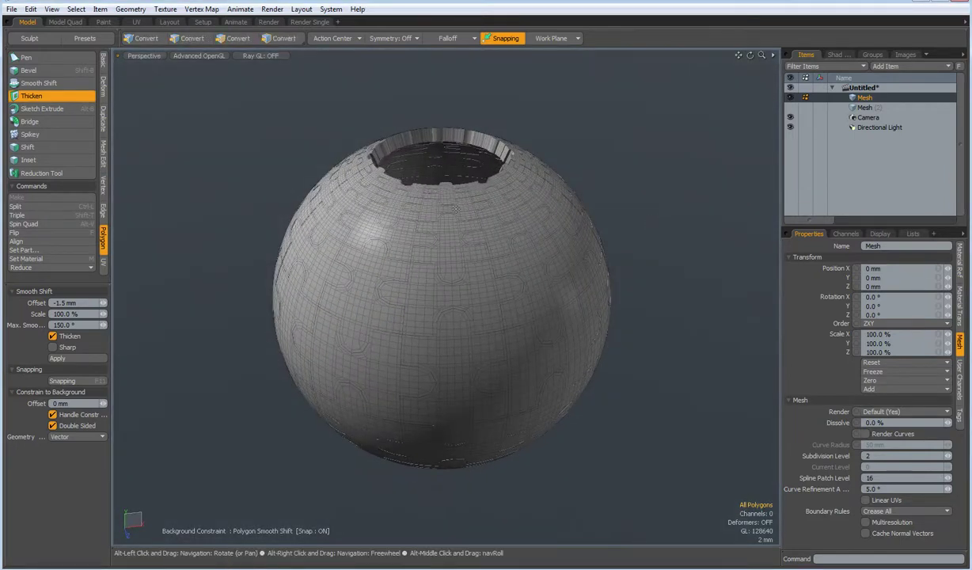
left_click_drag(475, 212, 635, 198, "alt")
key("shift")
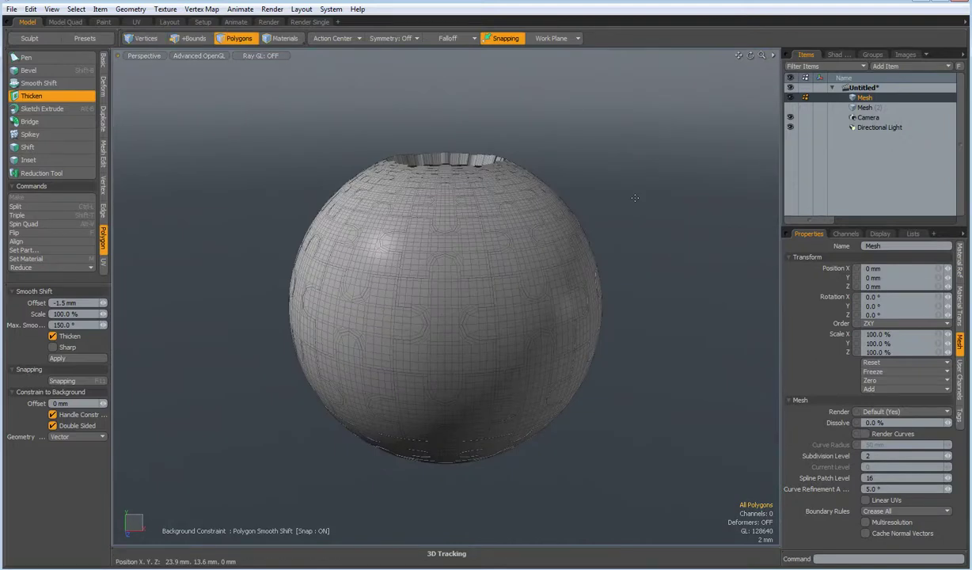
key("Tab")
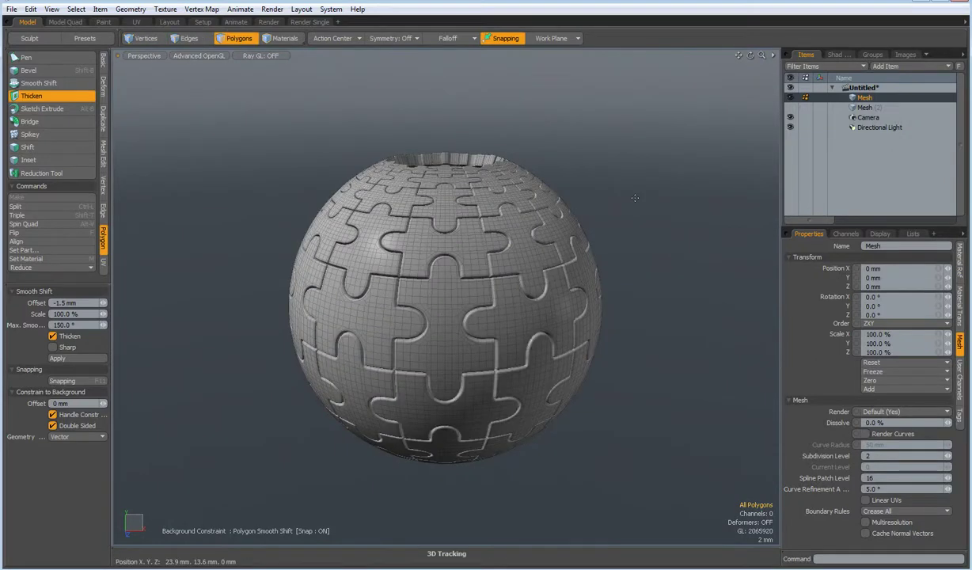
Hide the wireframe overlay on the puzzle sphere in a closer view of its pieces.
scroll(634, 260, "up", 3)
left_click_drag(615, 292, 687, 248, "alt+shift")
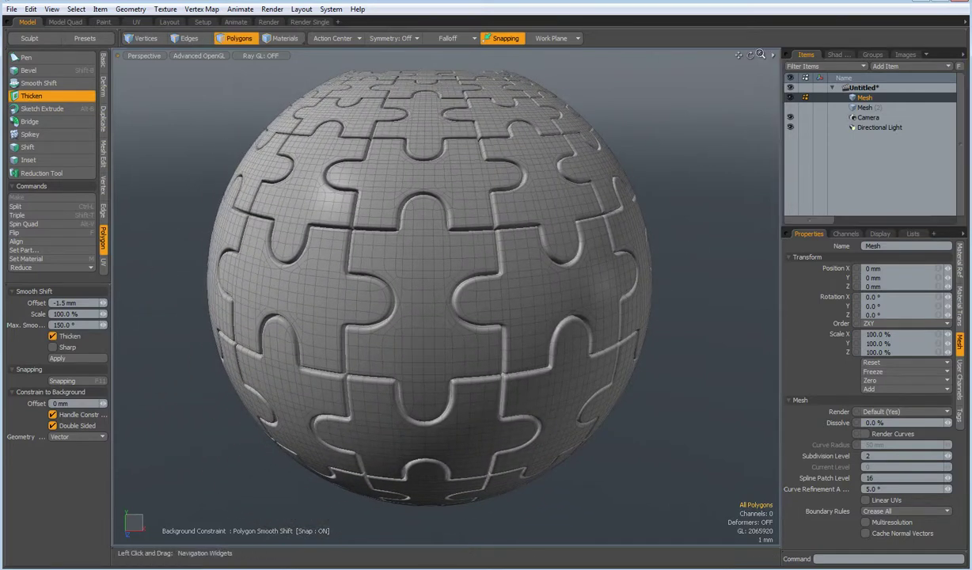
left_click_drag(763, 56, 790, 57)
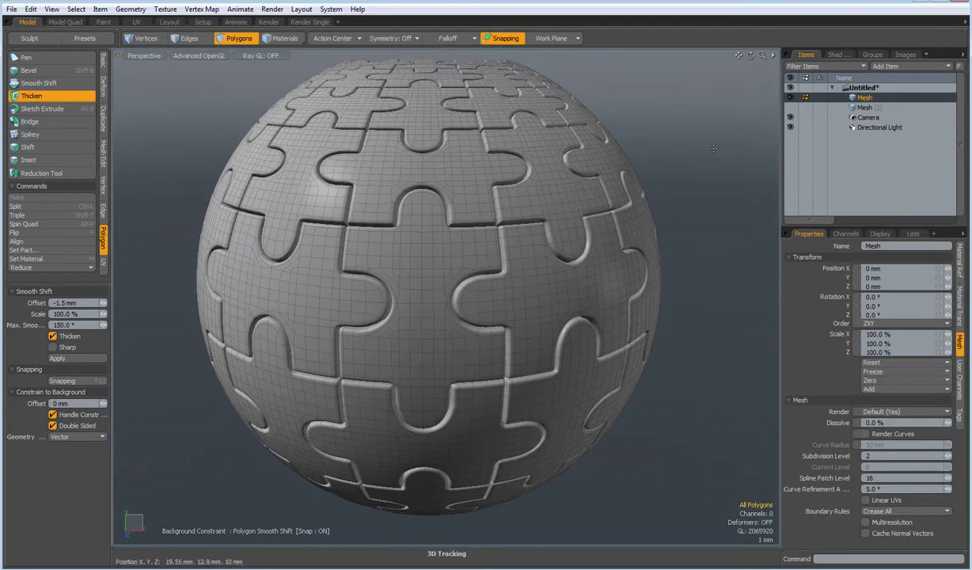
left_click_drag(689, 188, 698, 202, "alt+shift")
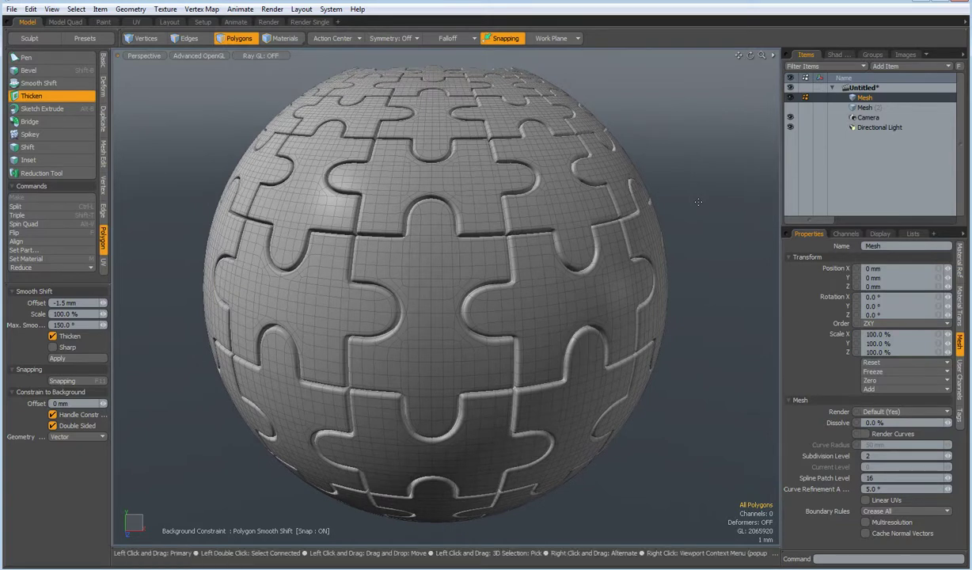
key("ctrl+3")
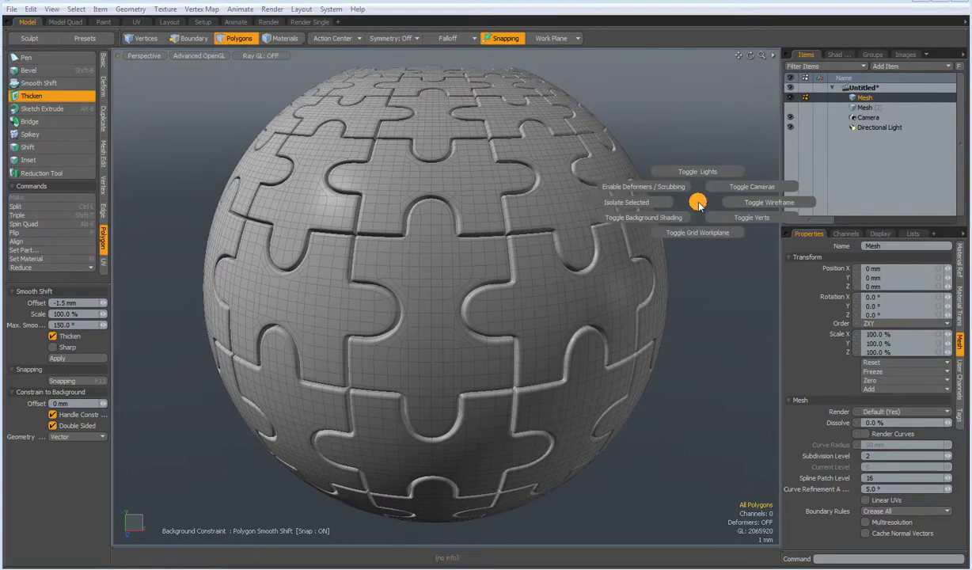
left_click(747, 204)
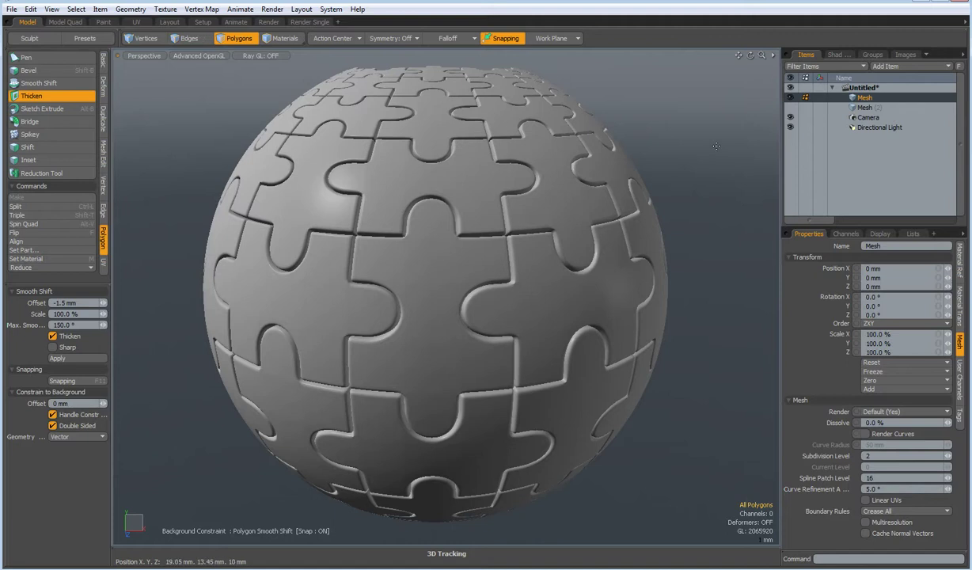